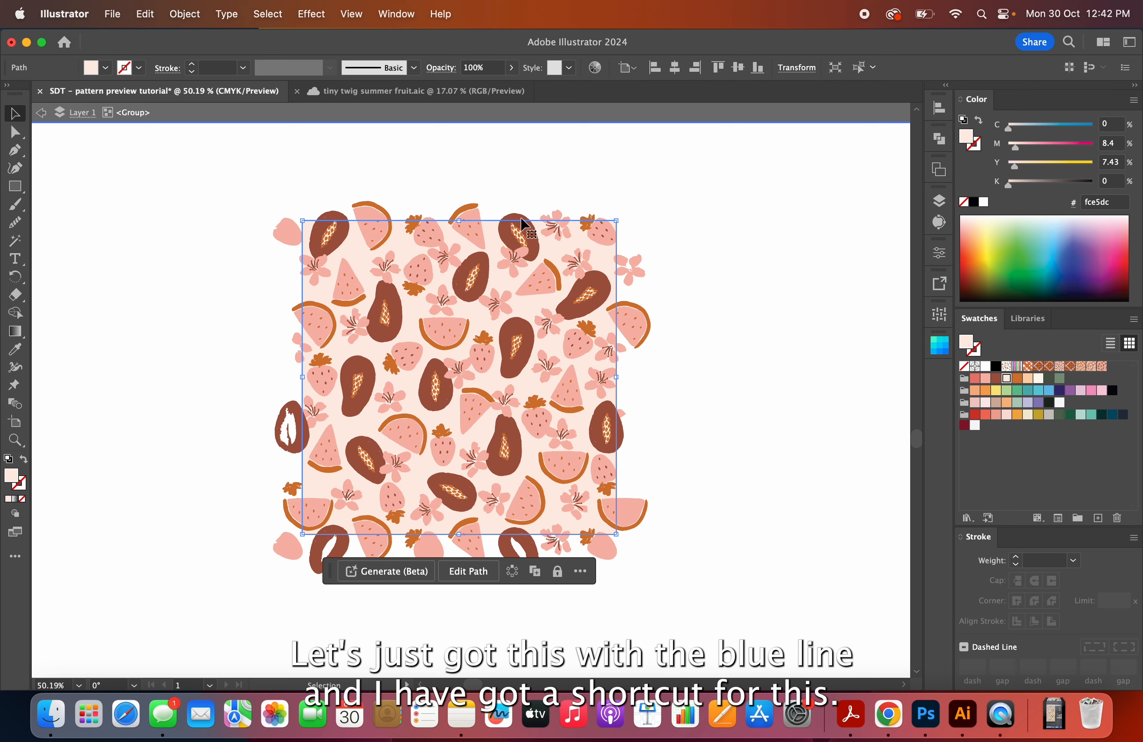
- Convert the pasted-behind copy of the pink background square into an artboard and leave the group's isolation mode
key("a")
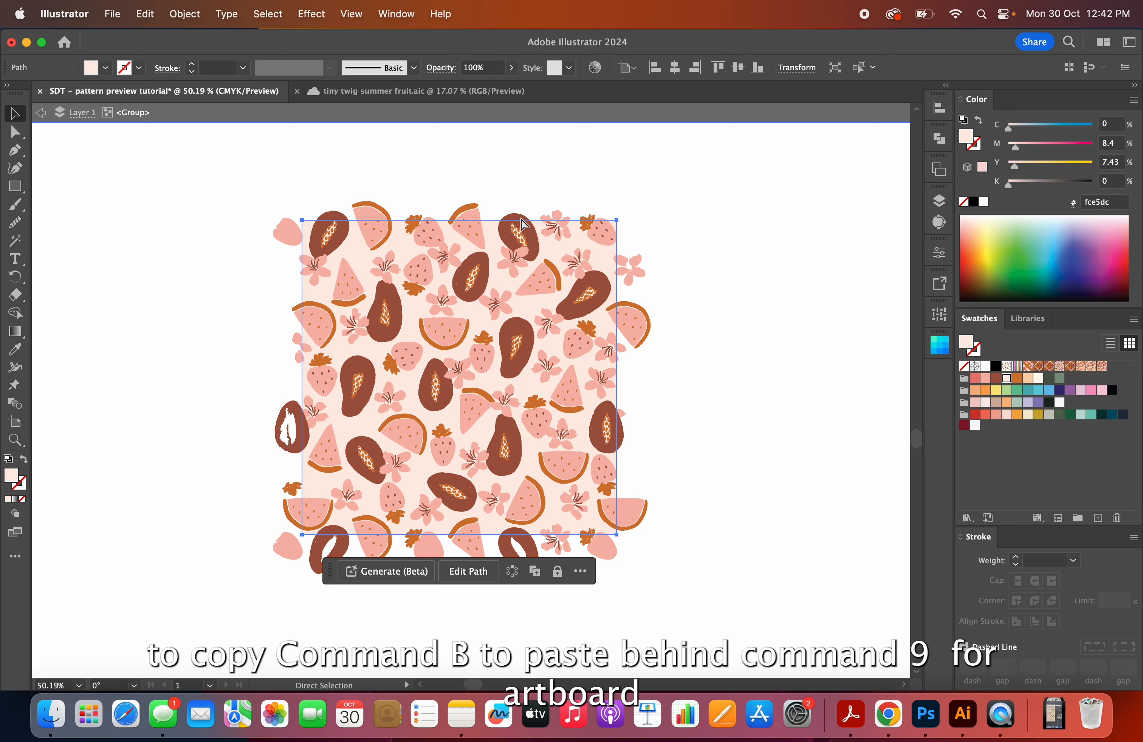
key("super+shift+a")
key("v")
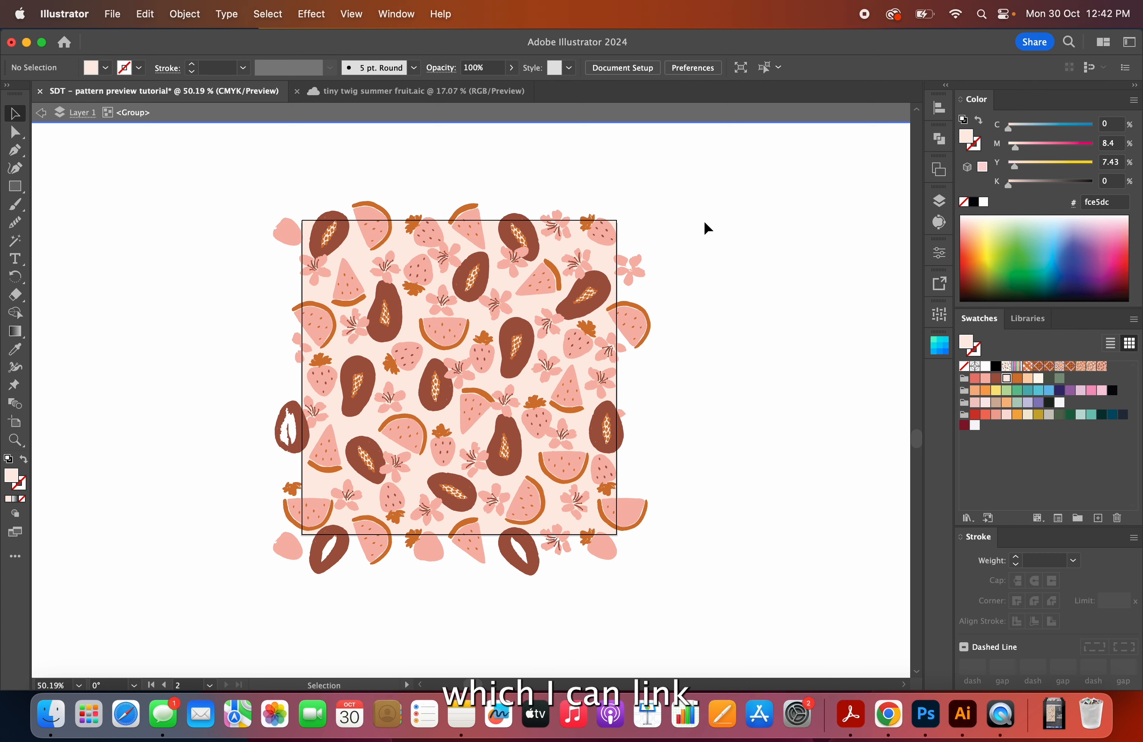
double_click(630, 181)
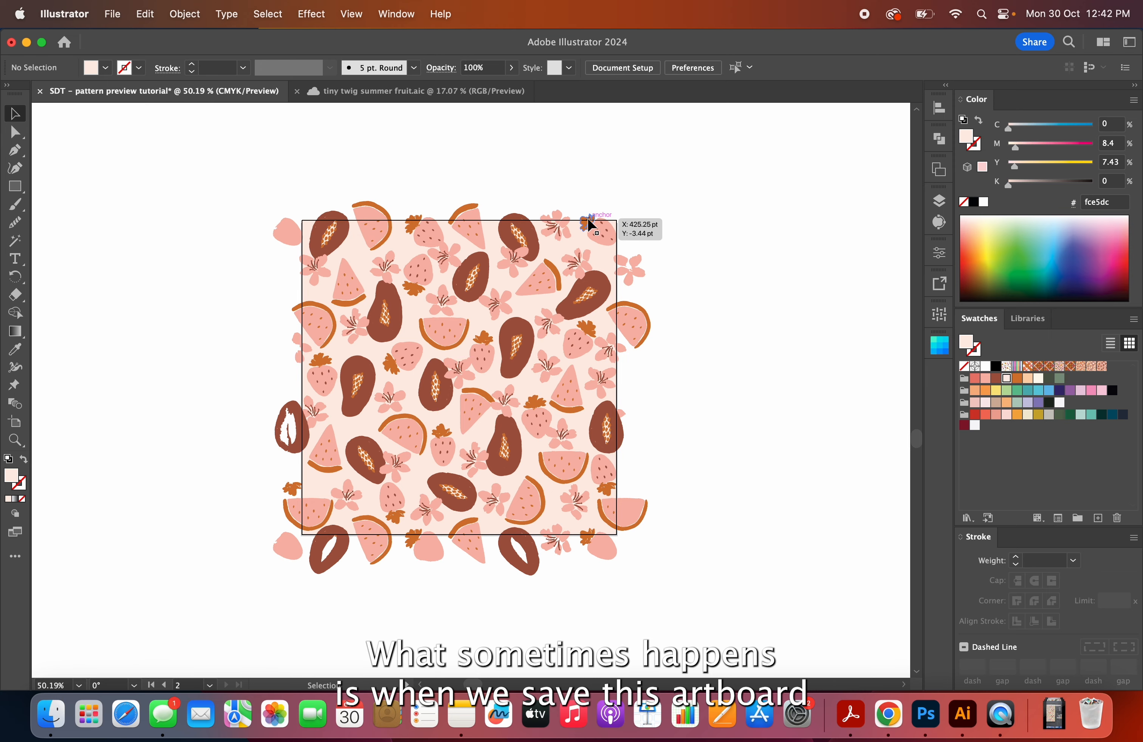
- Examine closely how the pink background's top edge meets the artboard boundary, and look over the whole pattern tile
scroll(590, 224, "up", 10)
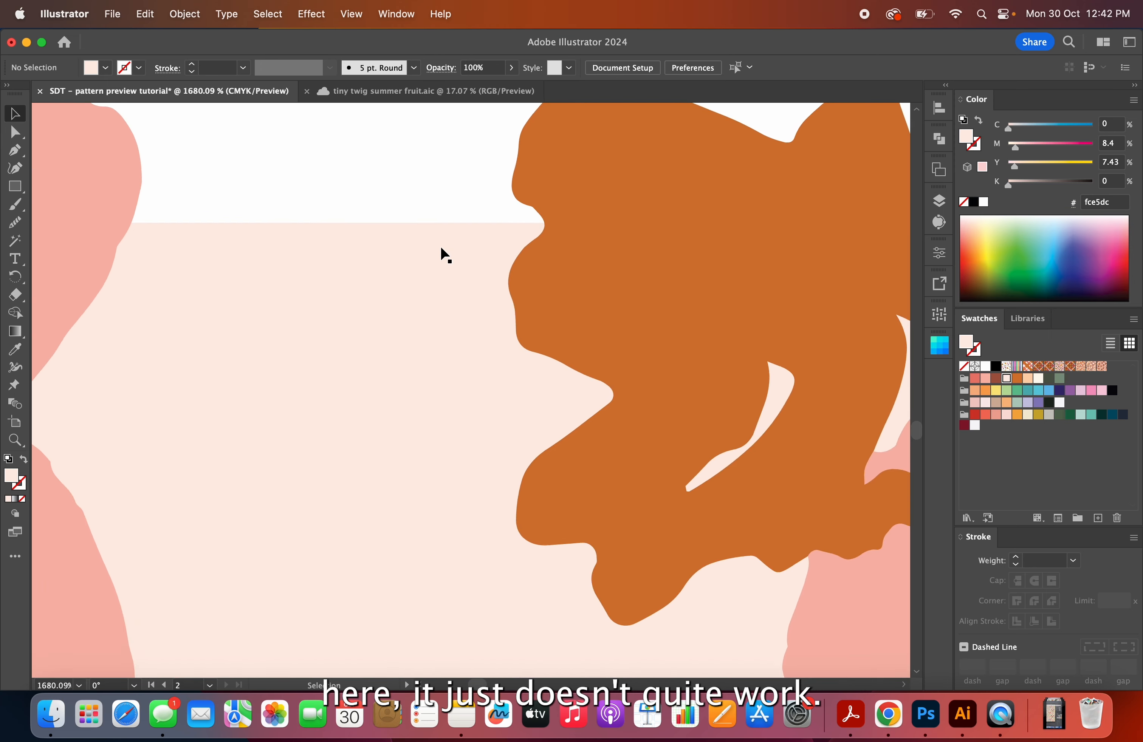
scroll(442, 253, "up", 6)
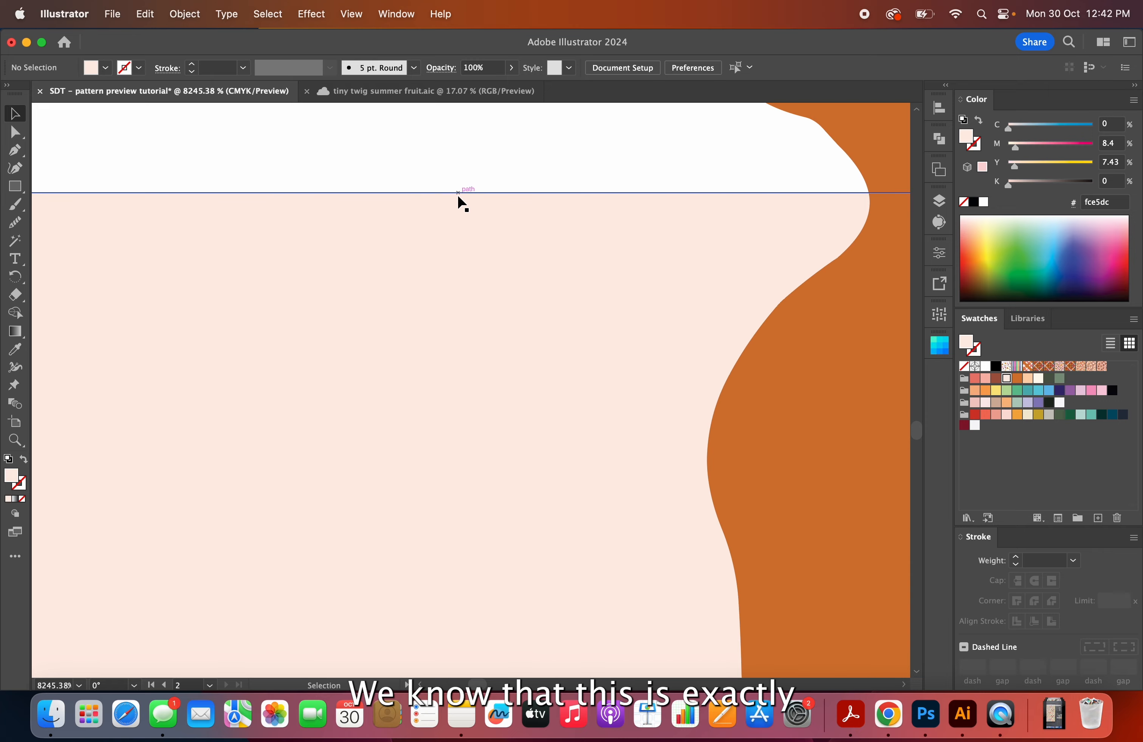
scroll(410, 281, "down", 18)
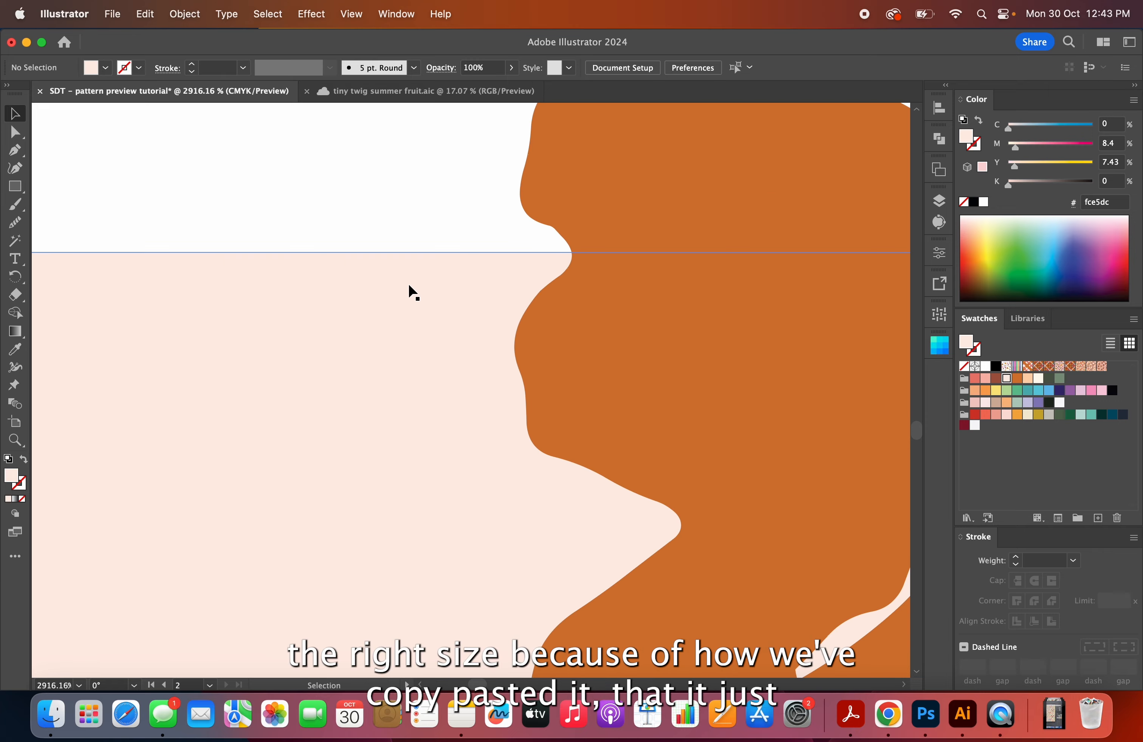
scroll(410, 291, "down", 1)
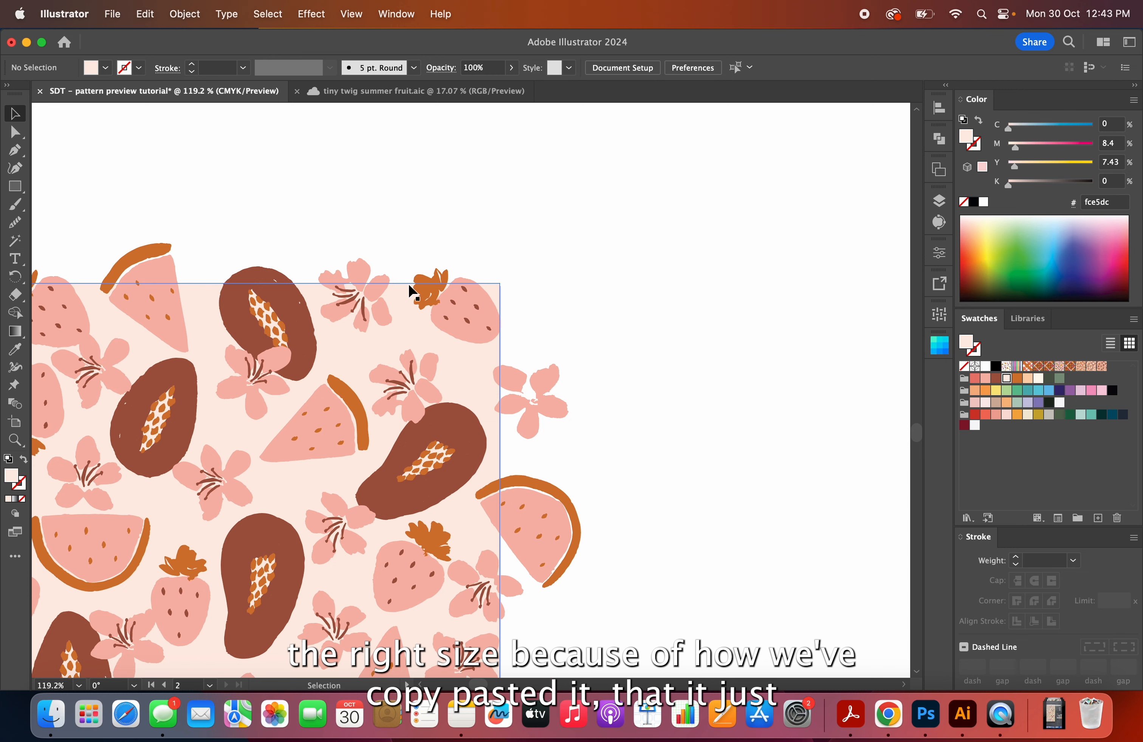
scroll(409, 289, "left", 5)
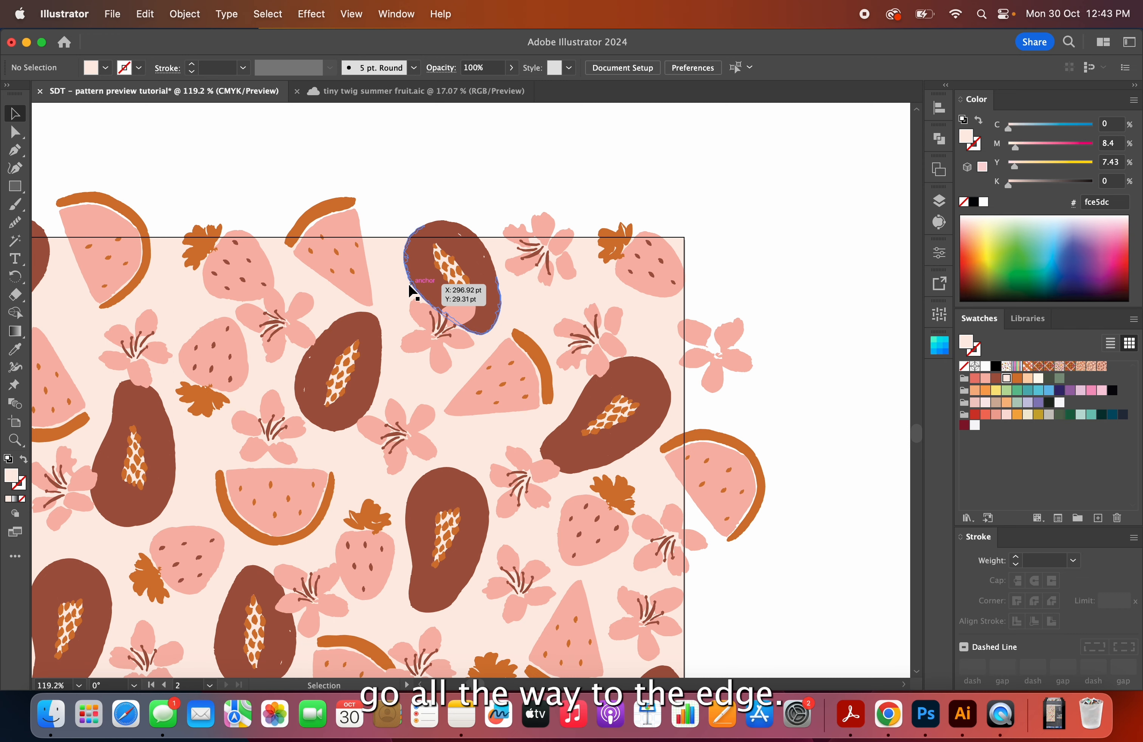
scroll(410, 289, "down", 5)
scroll(410, 289, "left", 5)
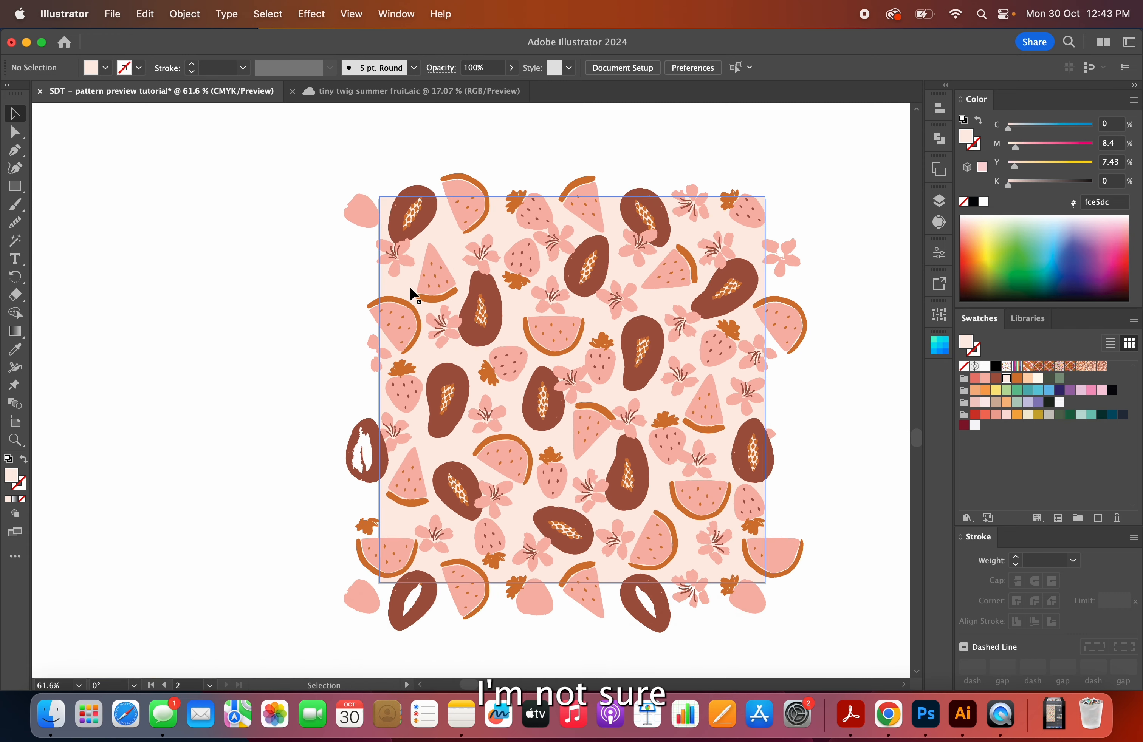
scroll(412, 303, "down", 6)
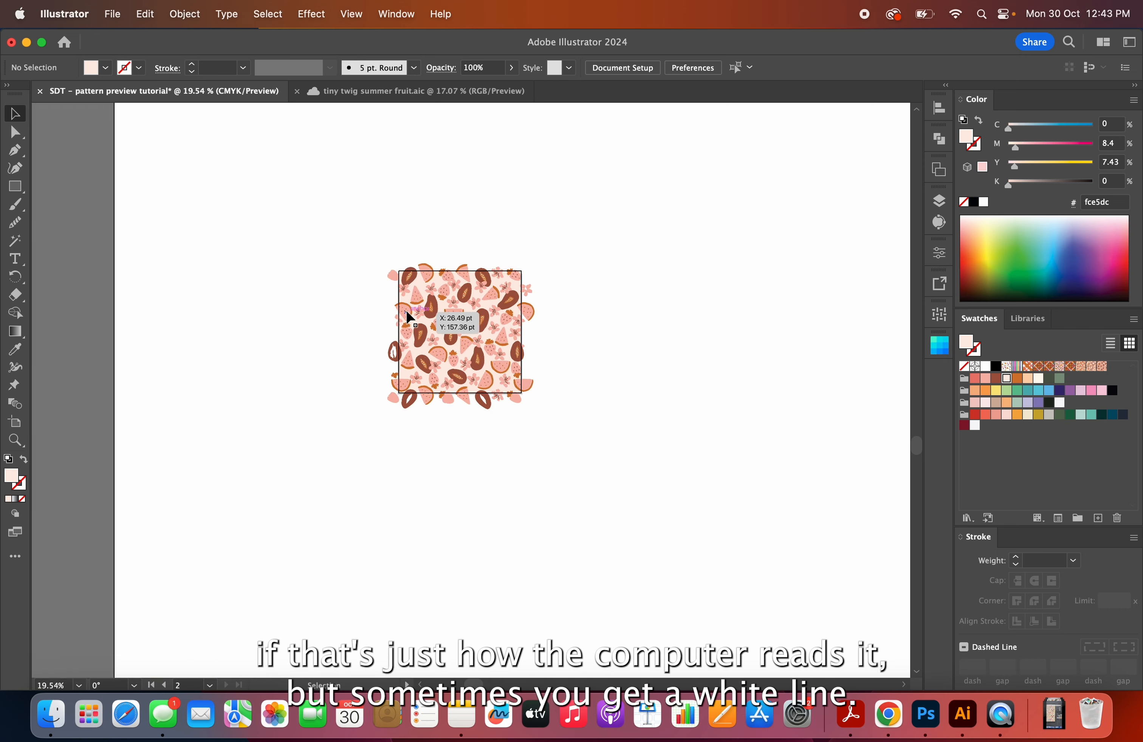
- Duplicate the whole fruit pattern group into the empty space to its right and deselect it
scroll(410, 318, "right", 4)
left_click(411, 287)
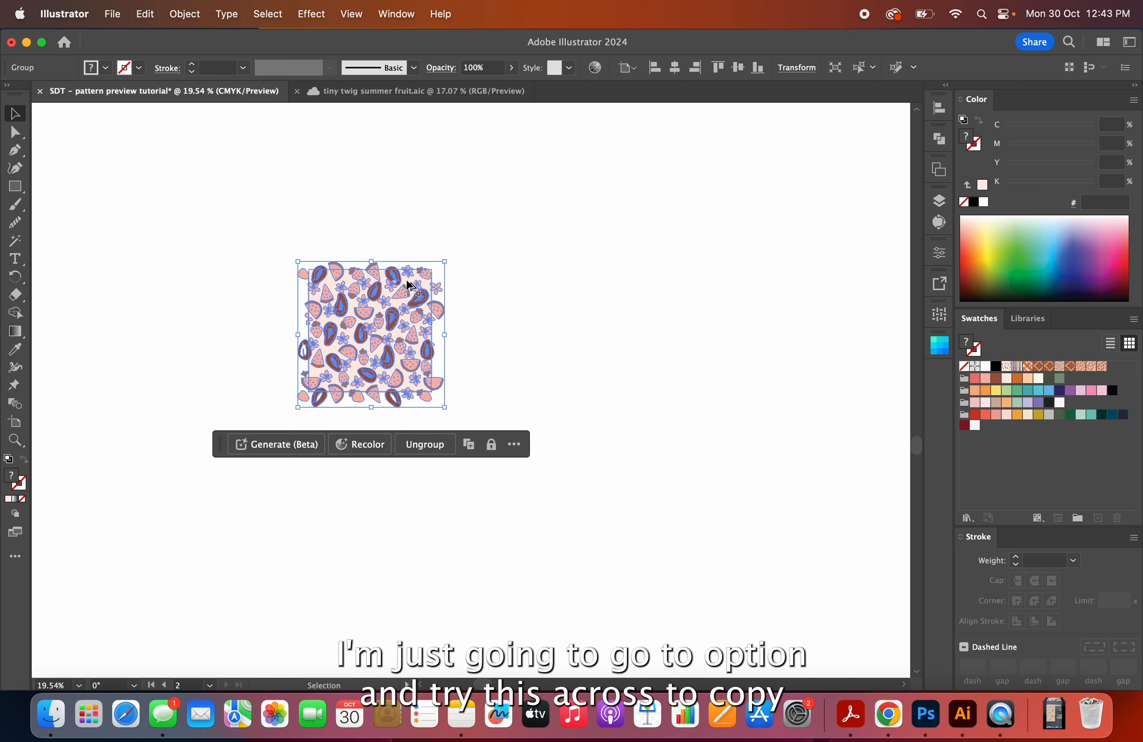
left_click_drag(411, 287, 625, 283)
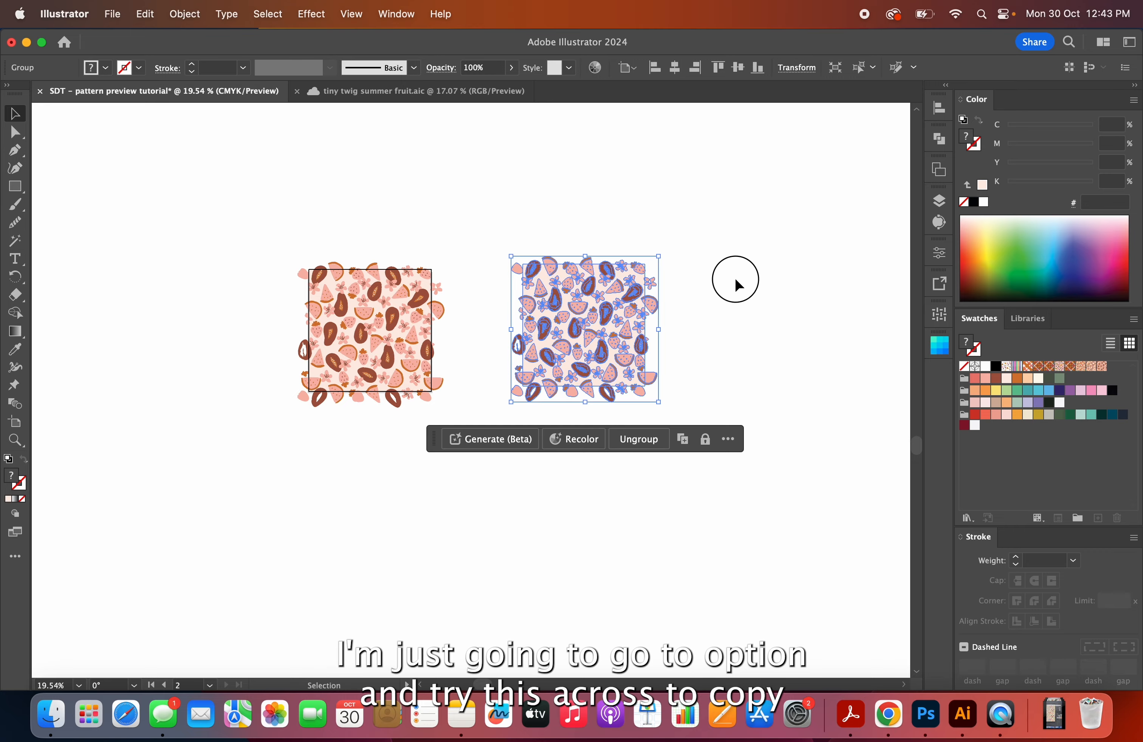
left_click(735, 279)
- Isolate the duplicated pattern group, copy its pink background square and paste the copy directly behind the original
scroll(611, 287, "up", 5)
scroll(612, 287, "down", 1)
scroll(614, 274, "down", 3)
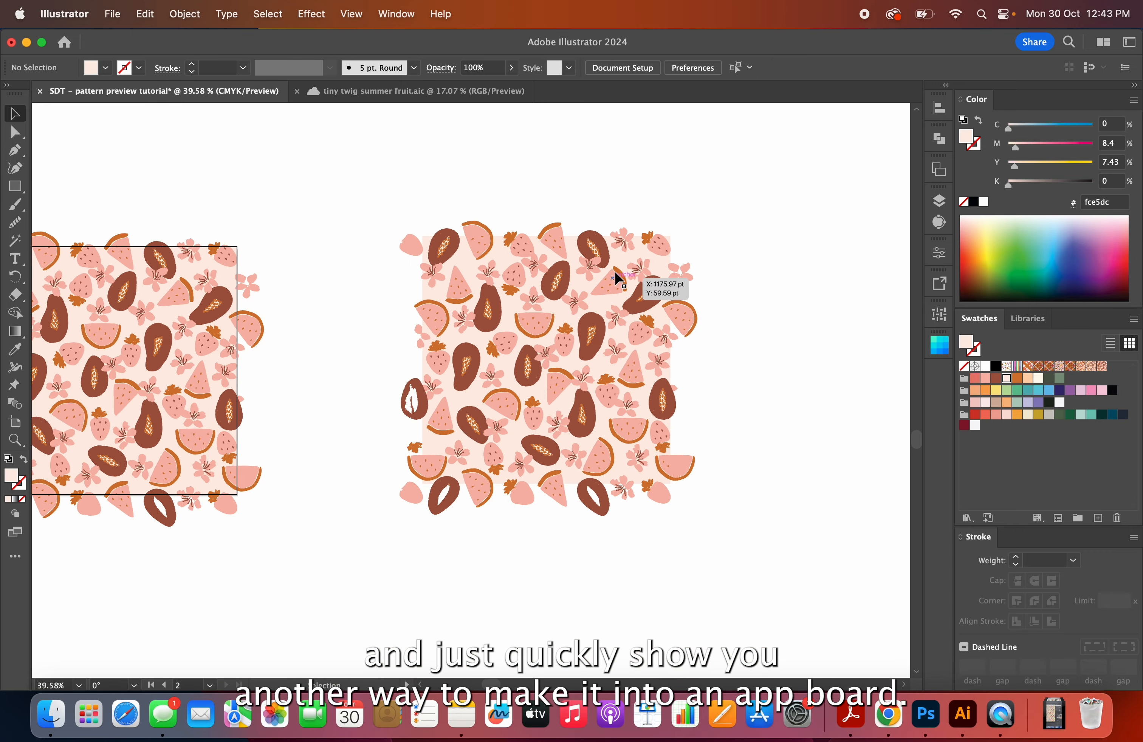
left_click(622, 261)
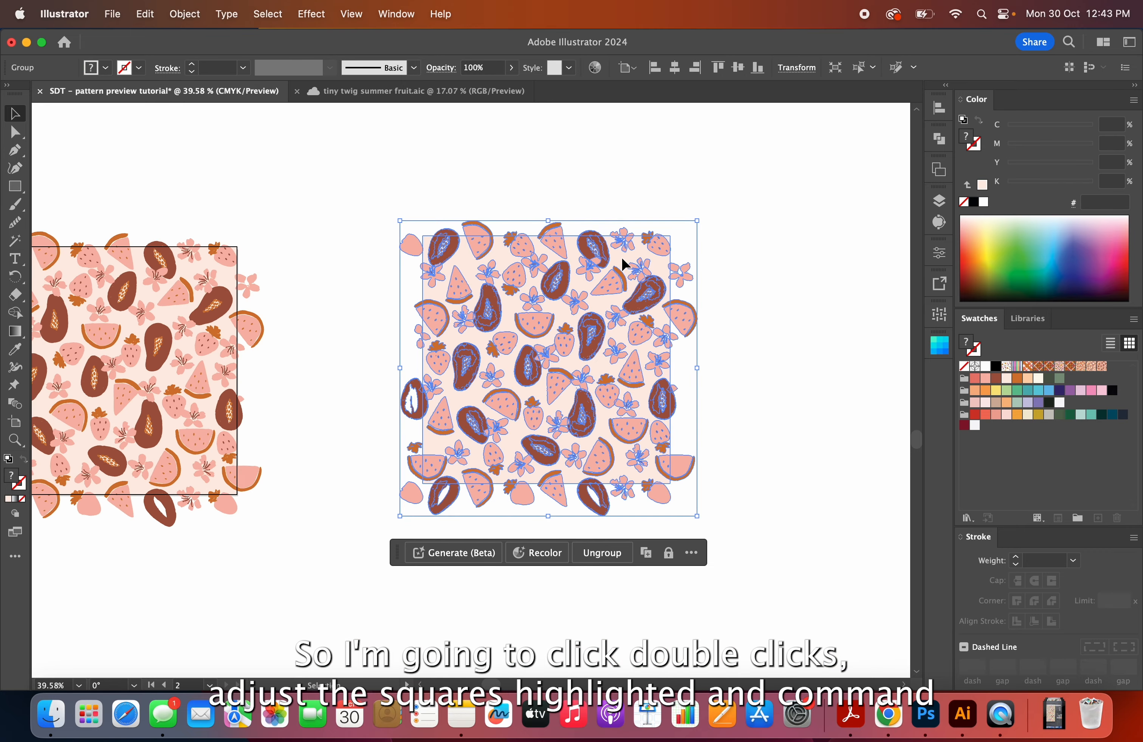
double_click(622, 260)
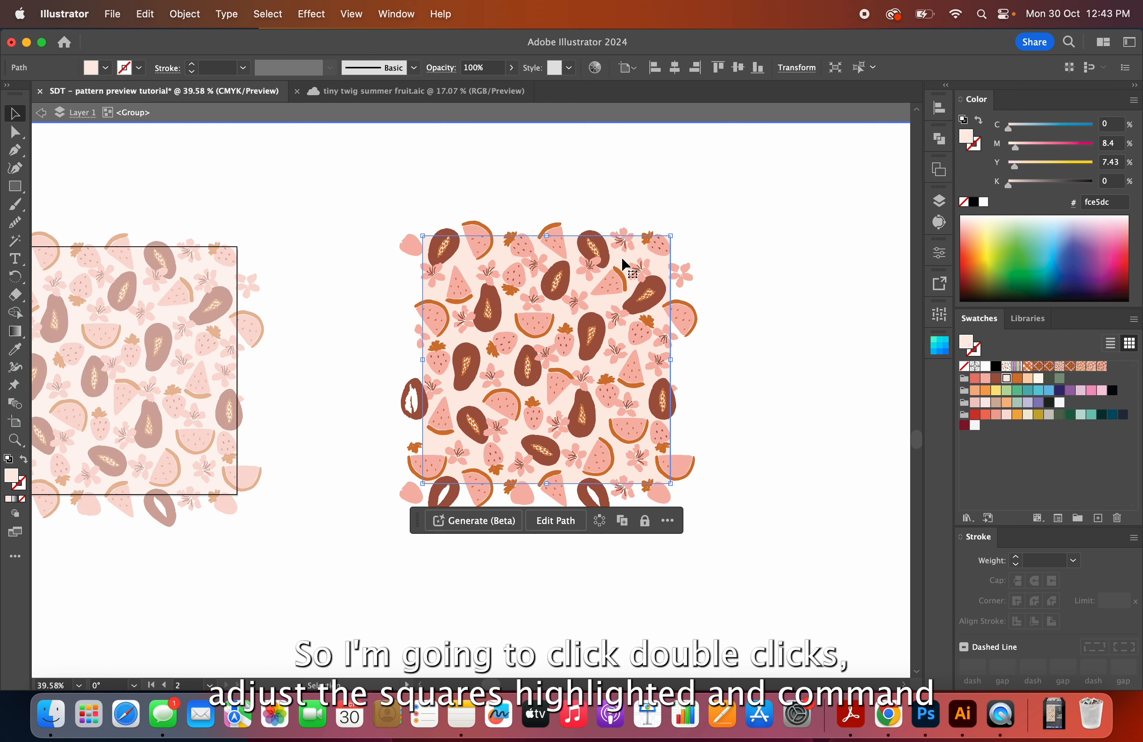
key("super+c")
key("super+b")
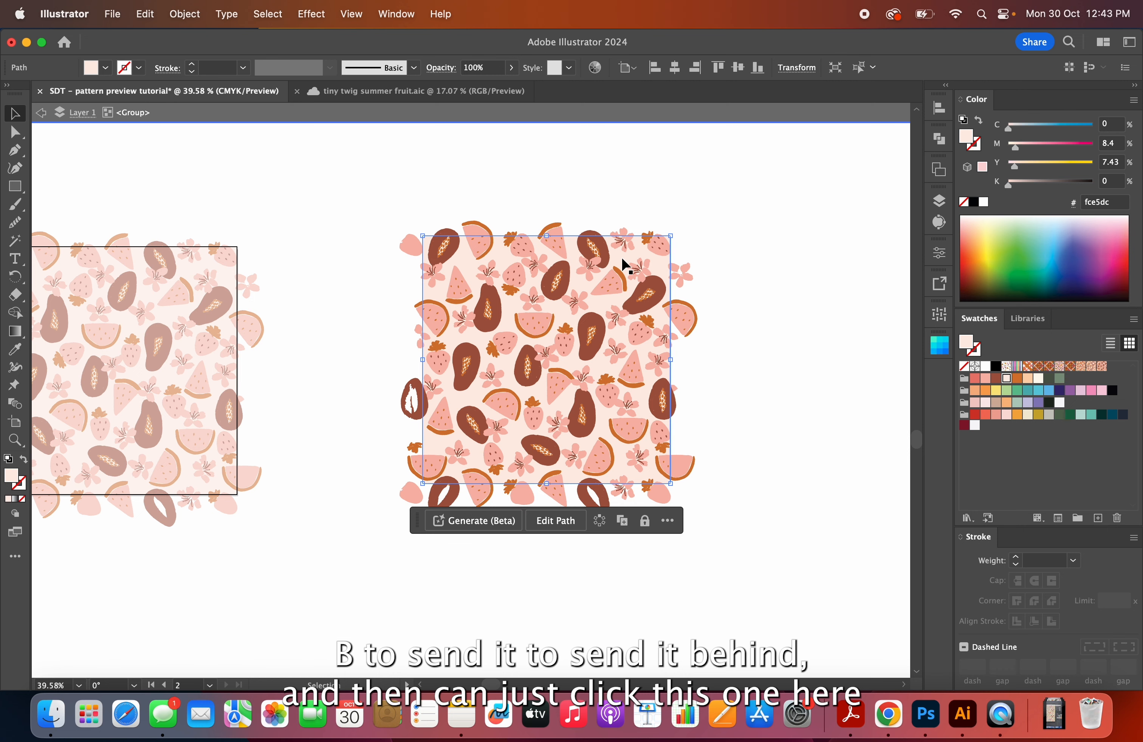
left_click(17, 427)
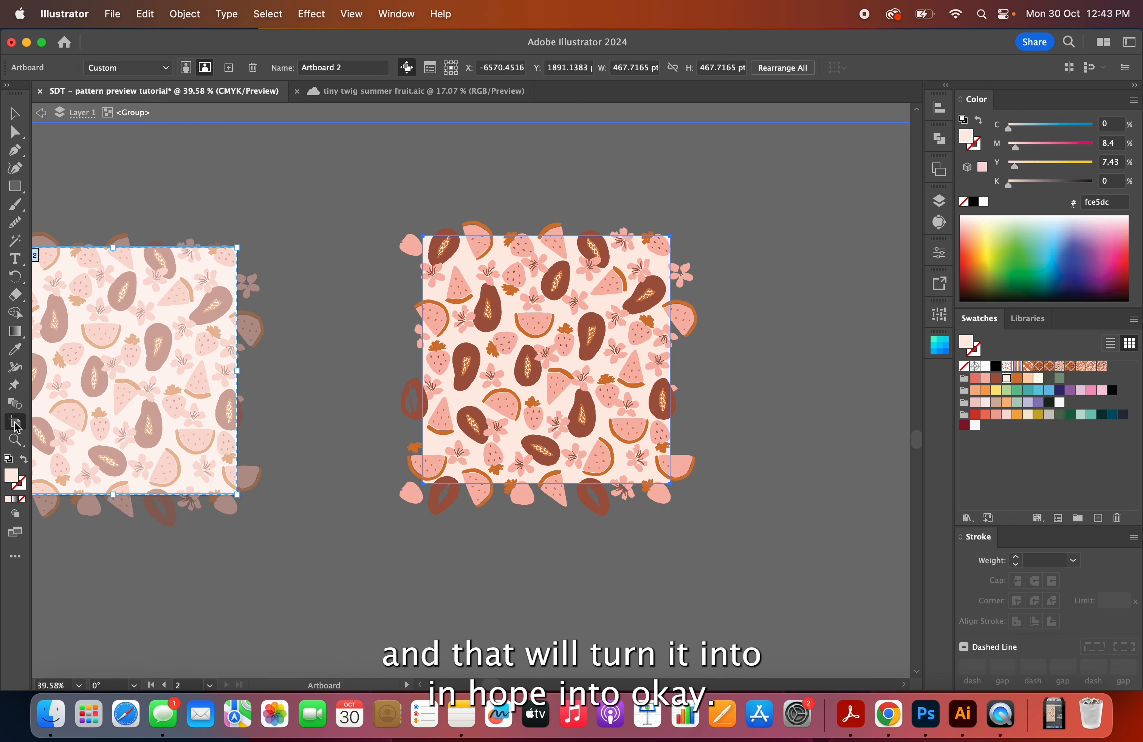
double_click(17, 427)
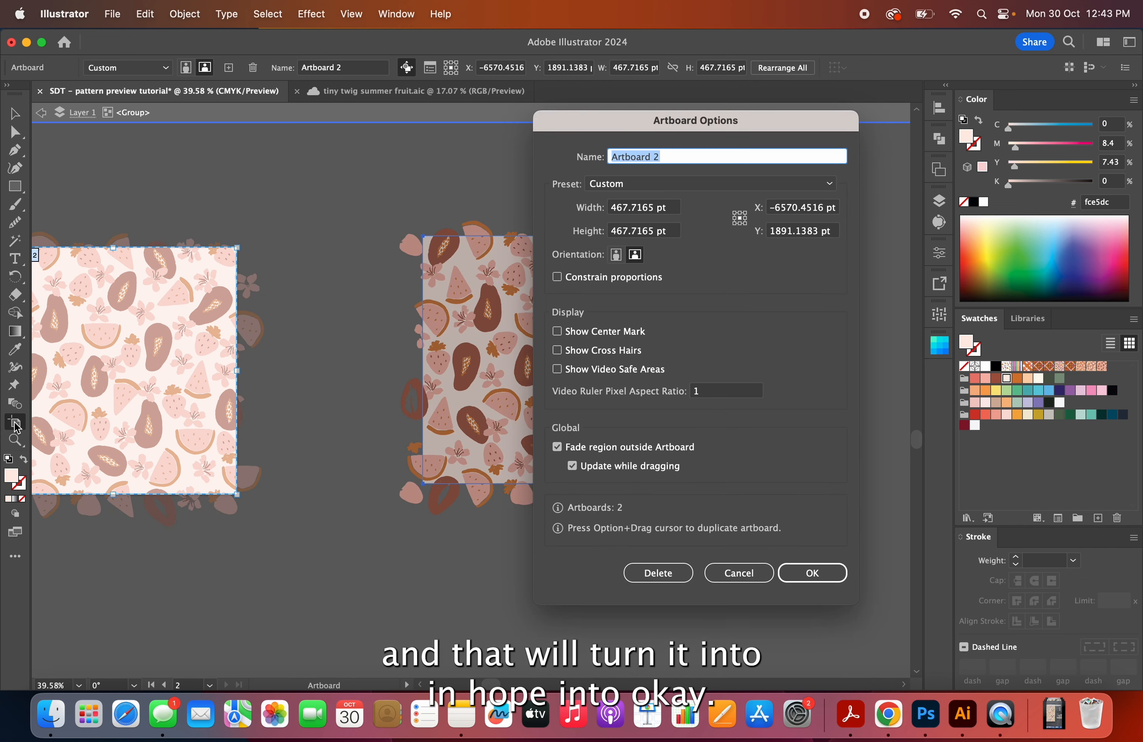
left_click(813, 572)
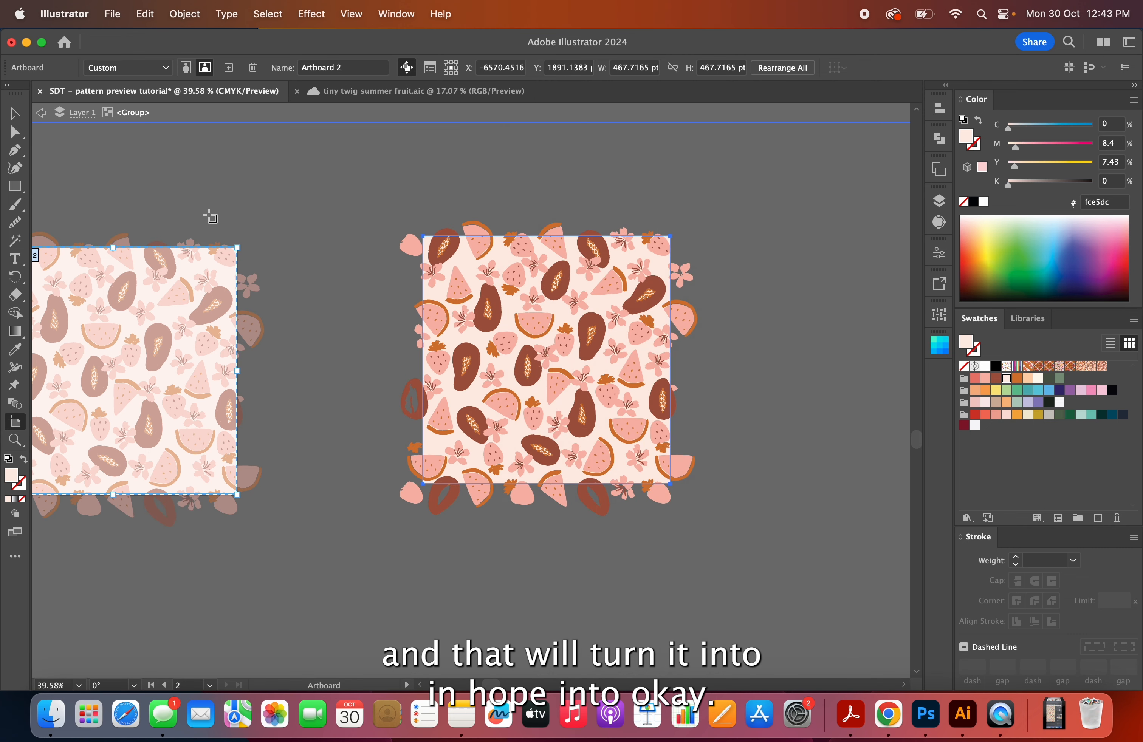
left_click(15, 115)
left_click(755, 413)
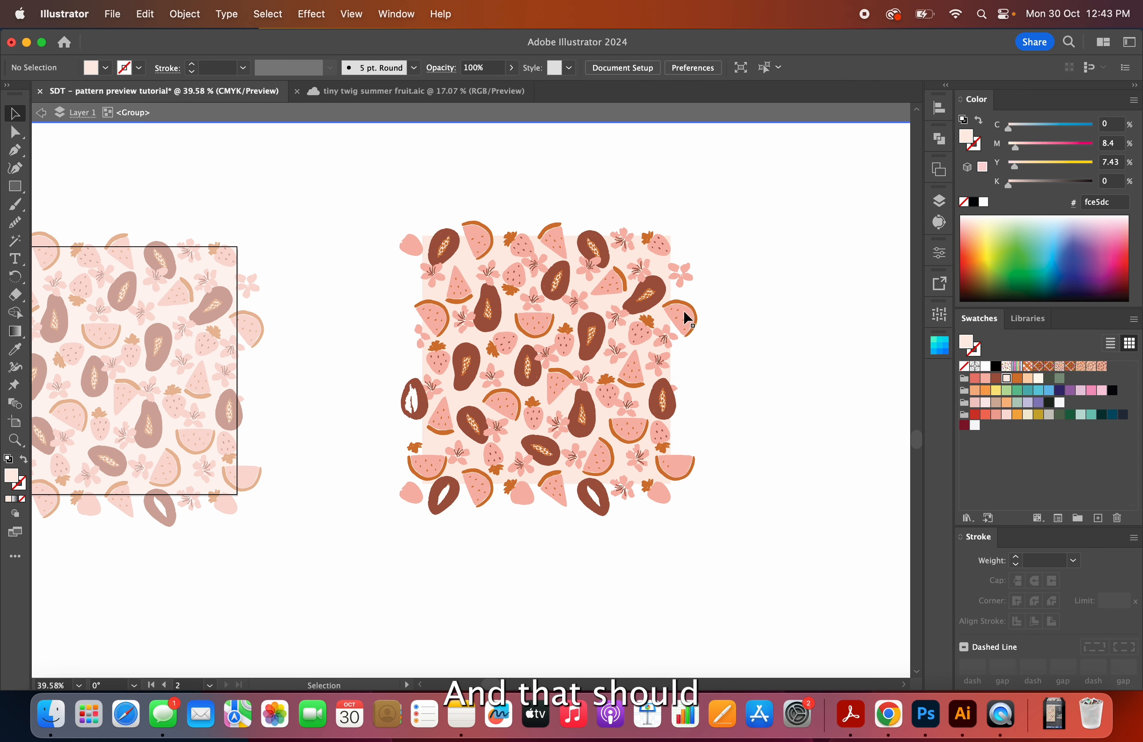
- Create a new artboard fitted to the duplicate's pink background square with the Artboard tool, then exit the group's isolation mode
left_click(659, 273)
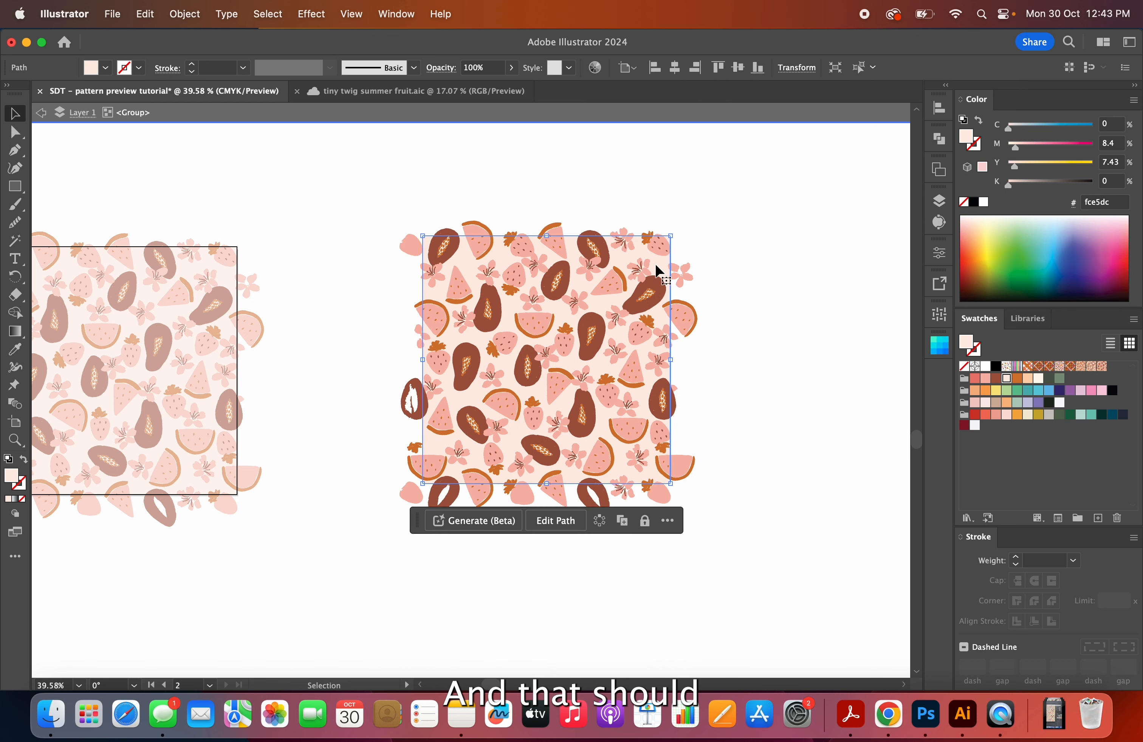
left_click(15, 422)
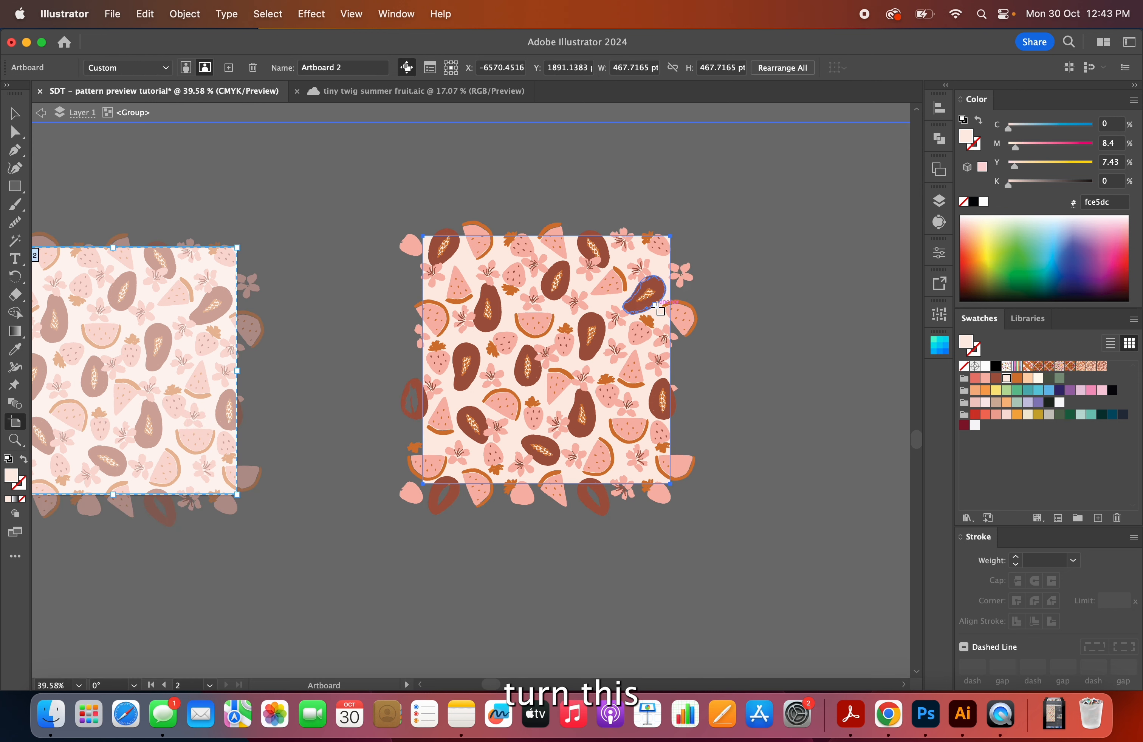
left_click(658, 263)
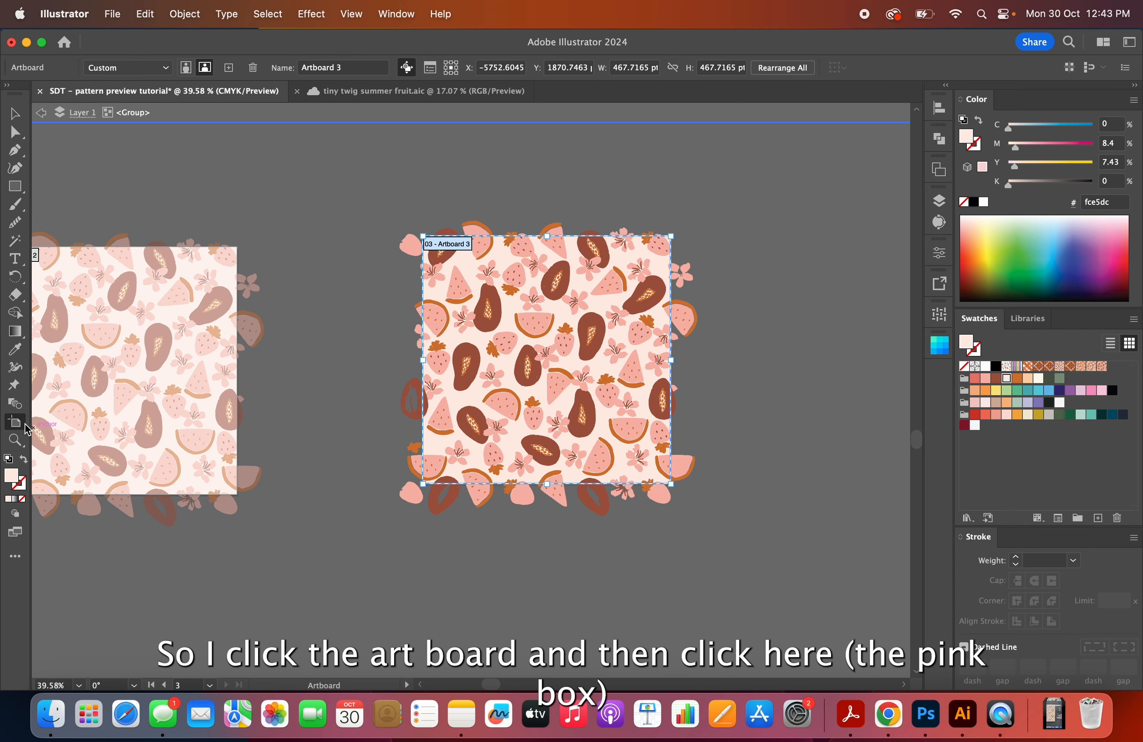
double_click(667, 260)
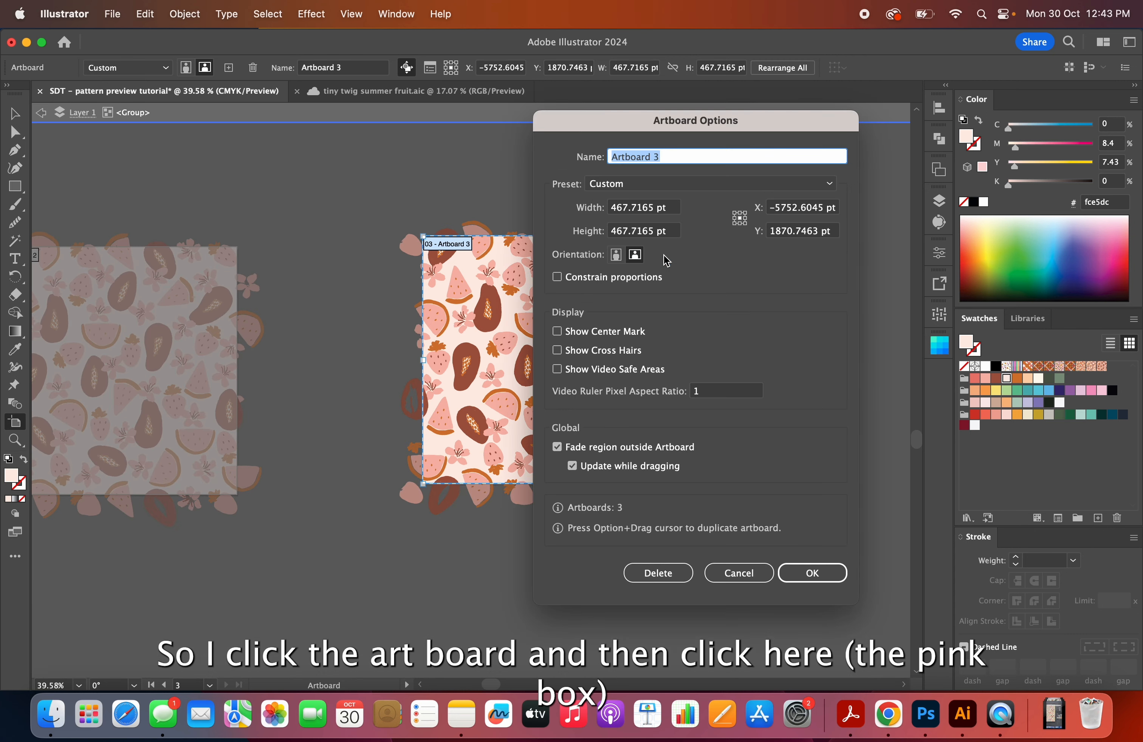
left_click(812, 573)
left_click(18, 114)
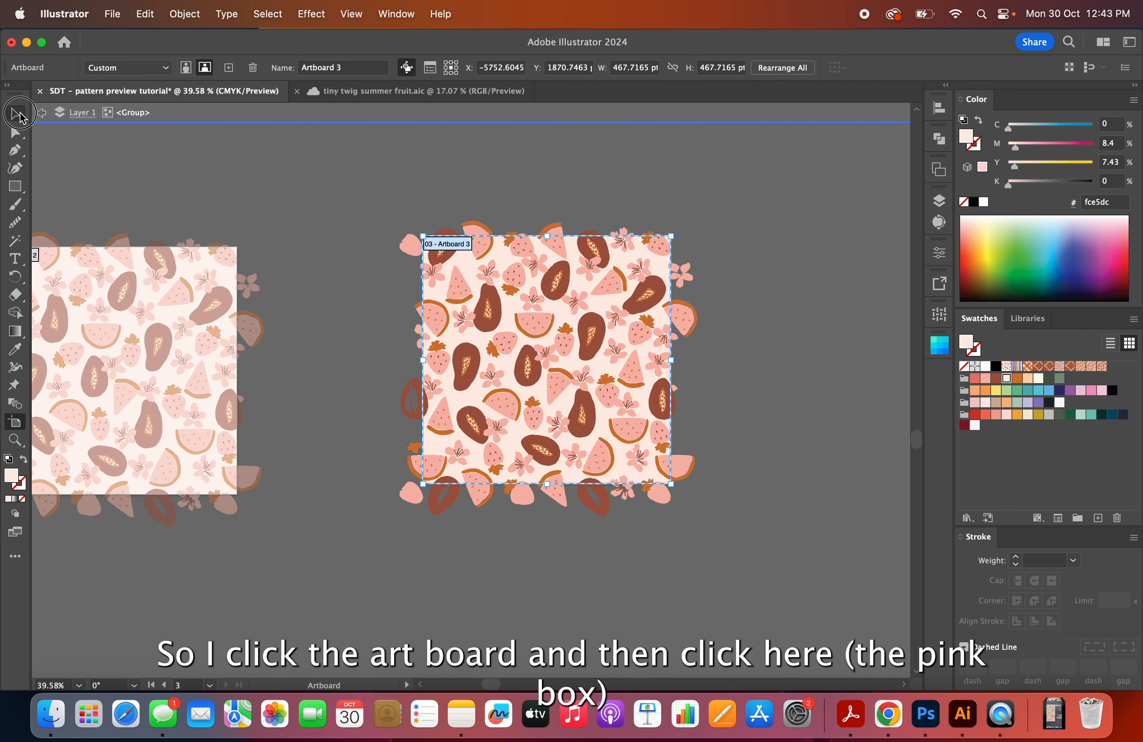
left_click(745, 340)
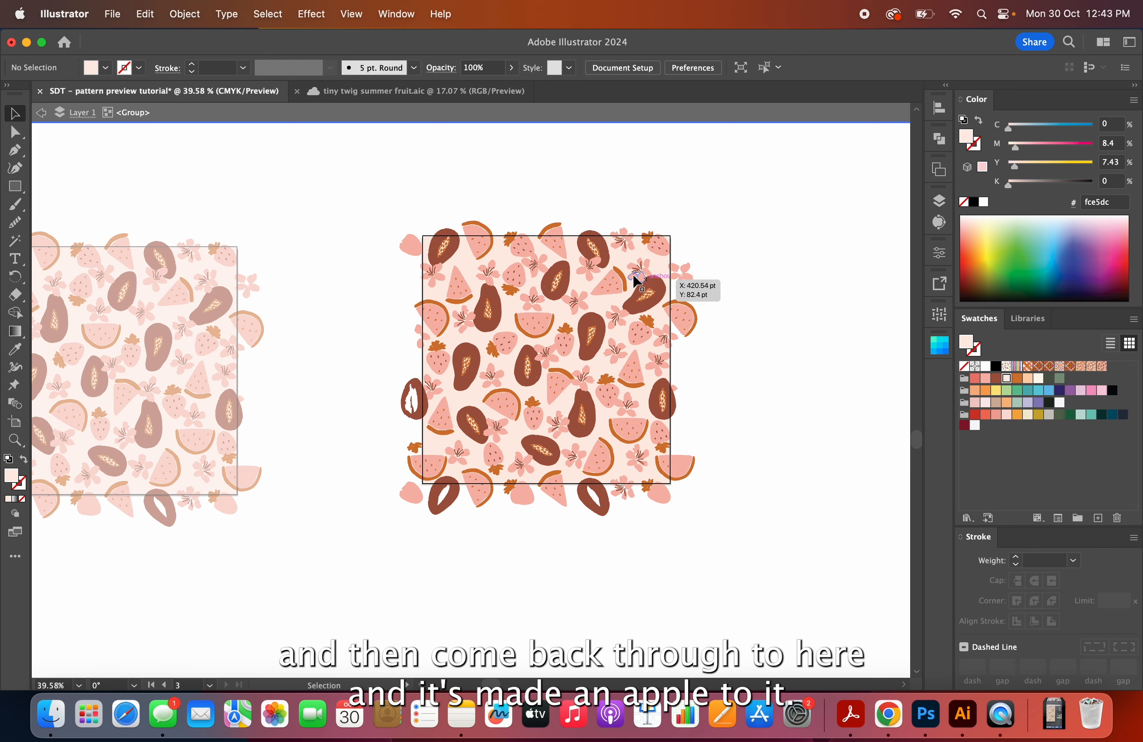
double_click(320, 263)
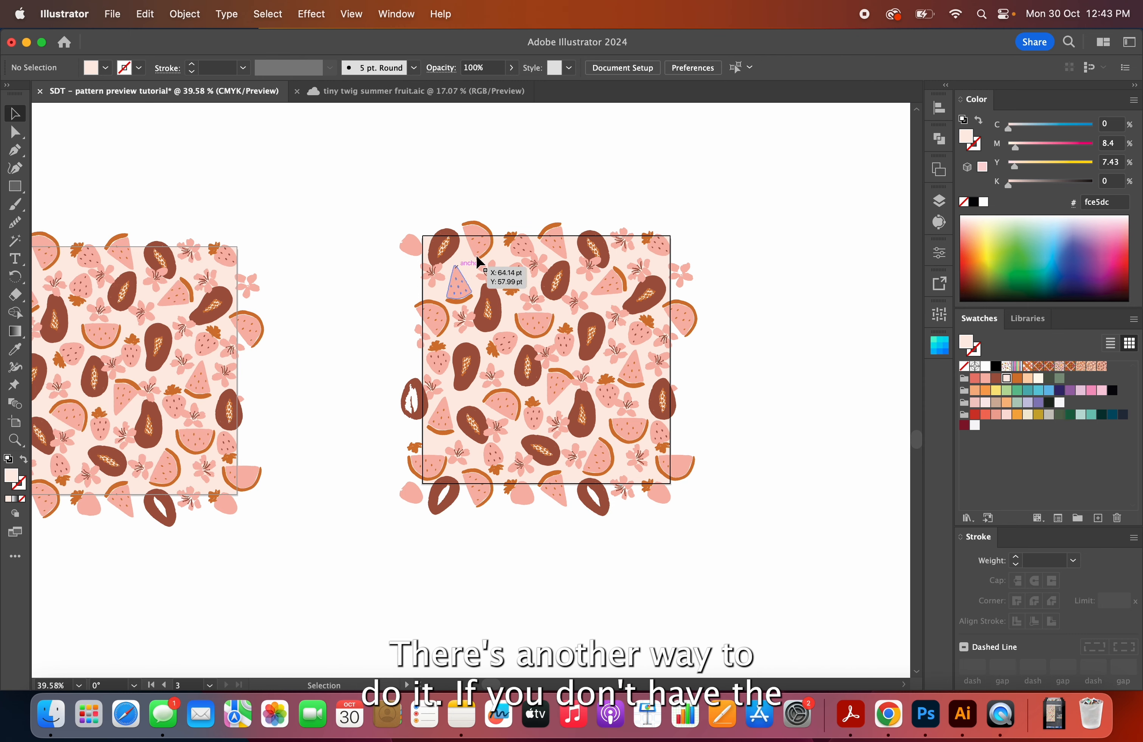
- Scale the duplicate's pink background square up from its centre so it extends slightly past the artboard on all sides, and deselect it
scroll(475, 287, "left", 5)
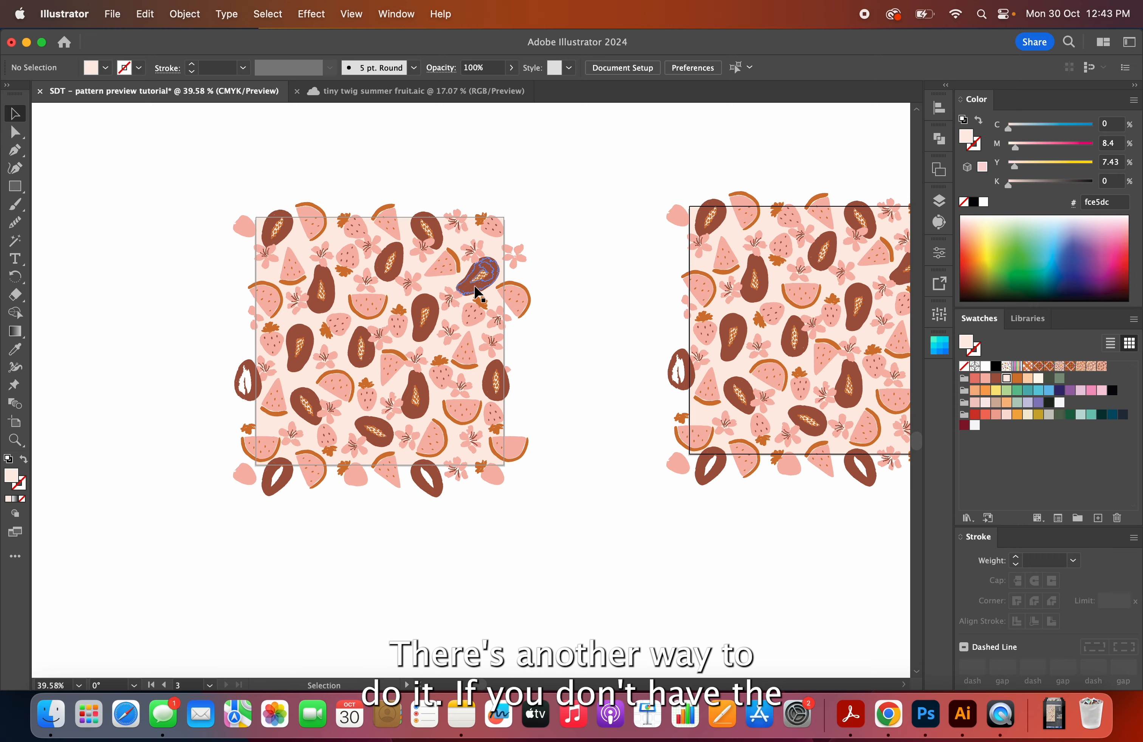
scroll(474, 287, "right", 4)
scroll(474, 287, "left", 2)
scroll(475, 288, "left", 2)
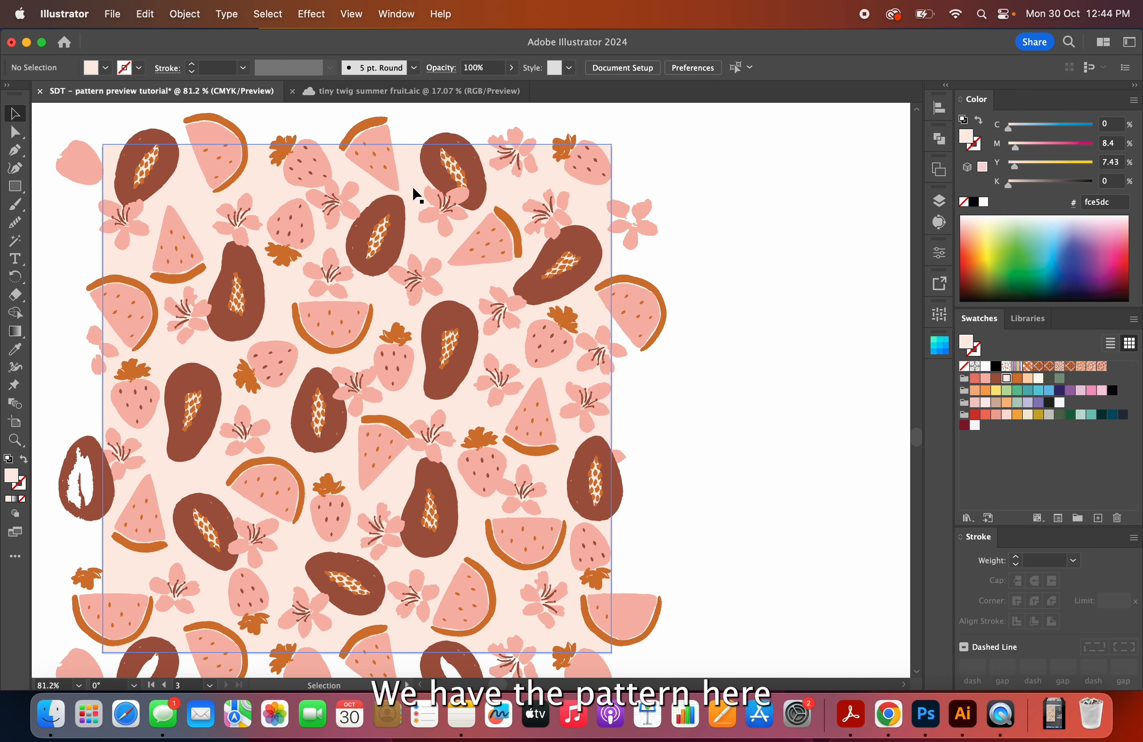
scroll(413, 190, "left", 4)
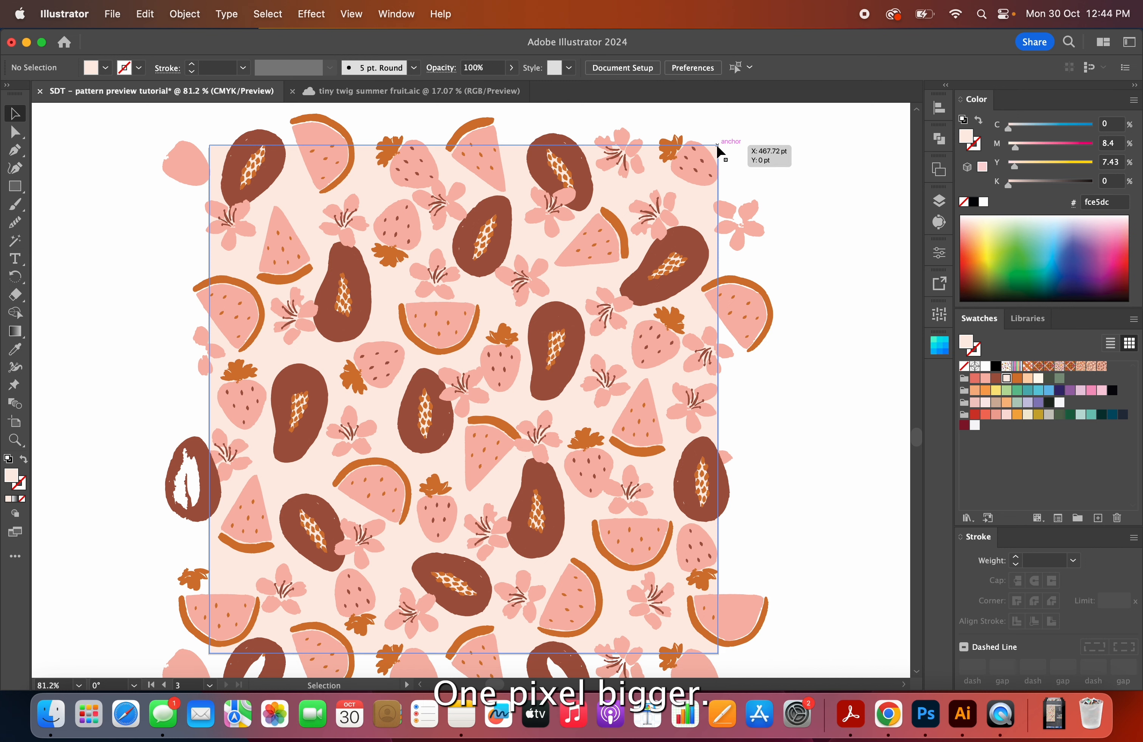
double_click(658, 174)
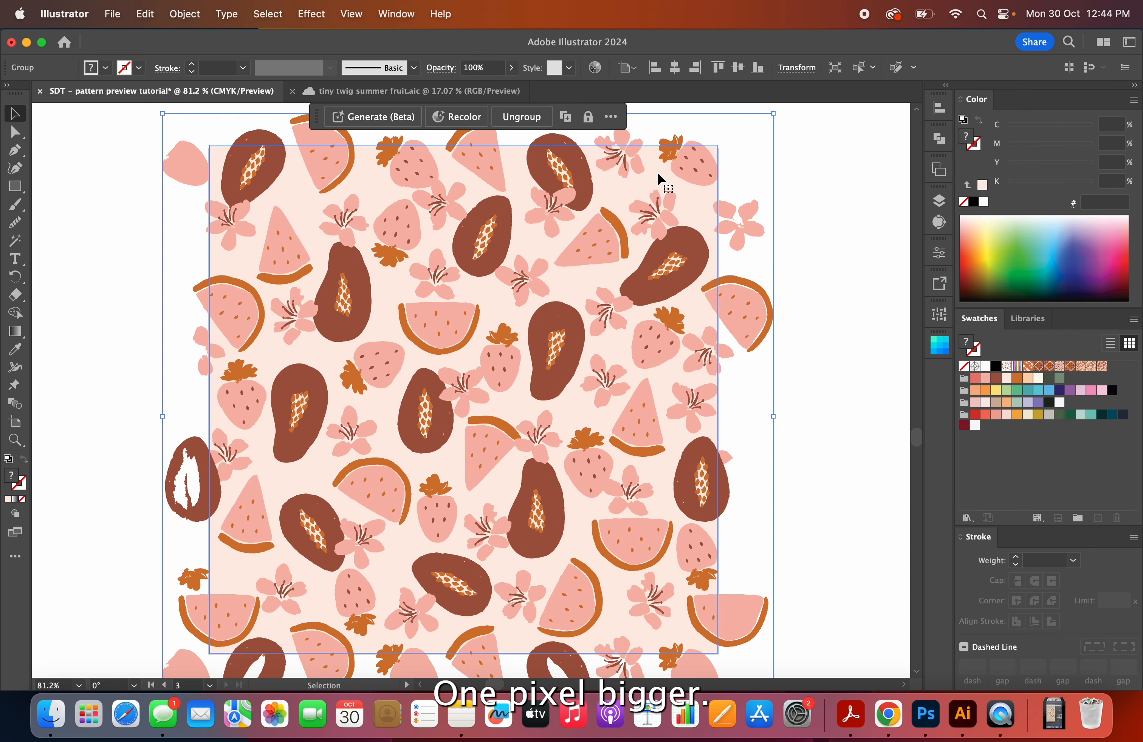
left_click(658, 173)
scroll(656, 175, "down", 5)
scroll(656, 175, "up", 3)
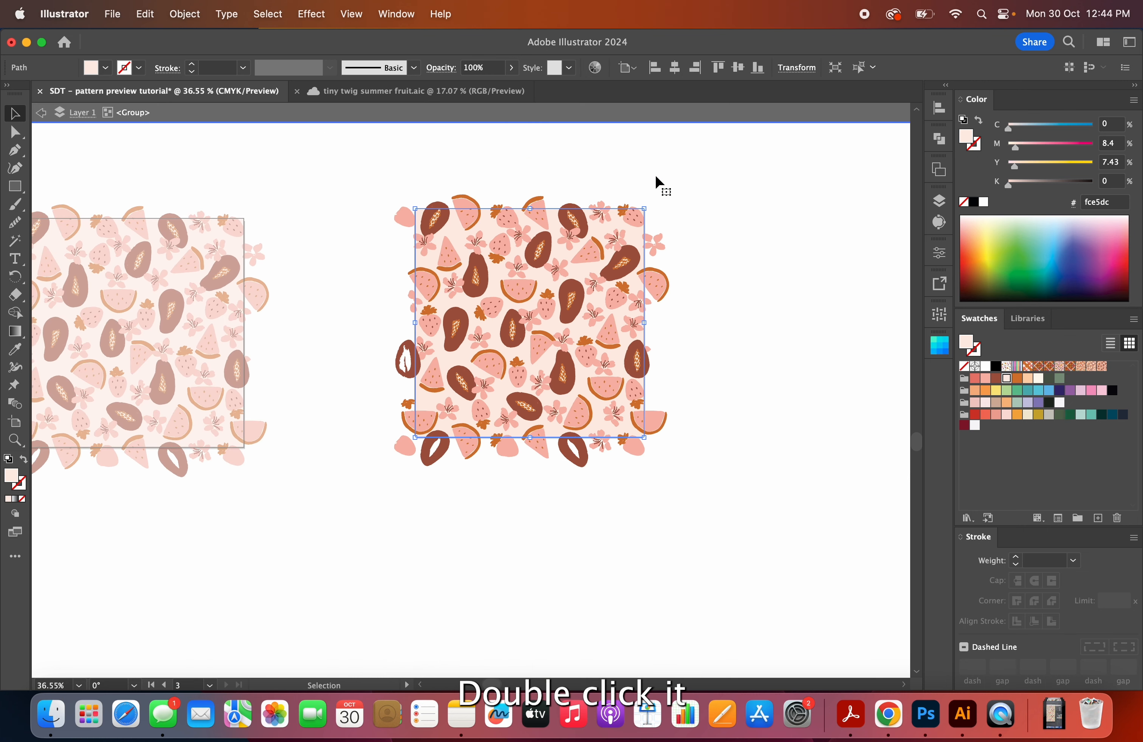
key("s")
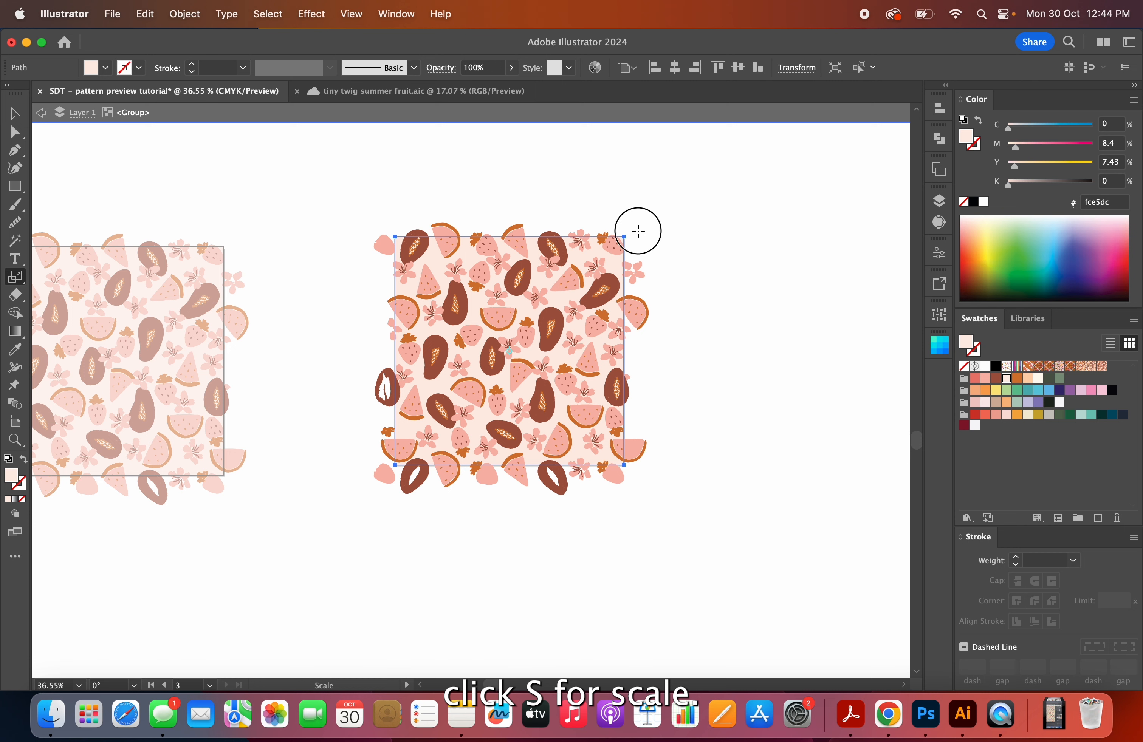
left_click_drag(638, 230, 646, 224)
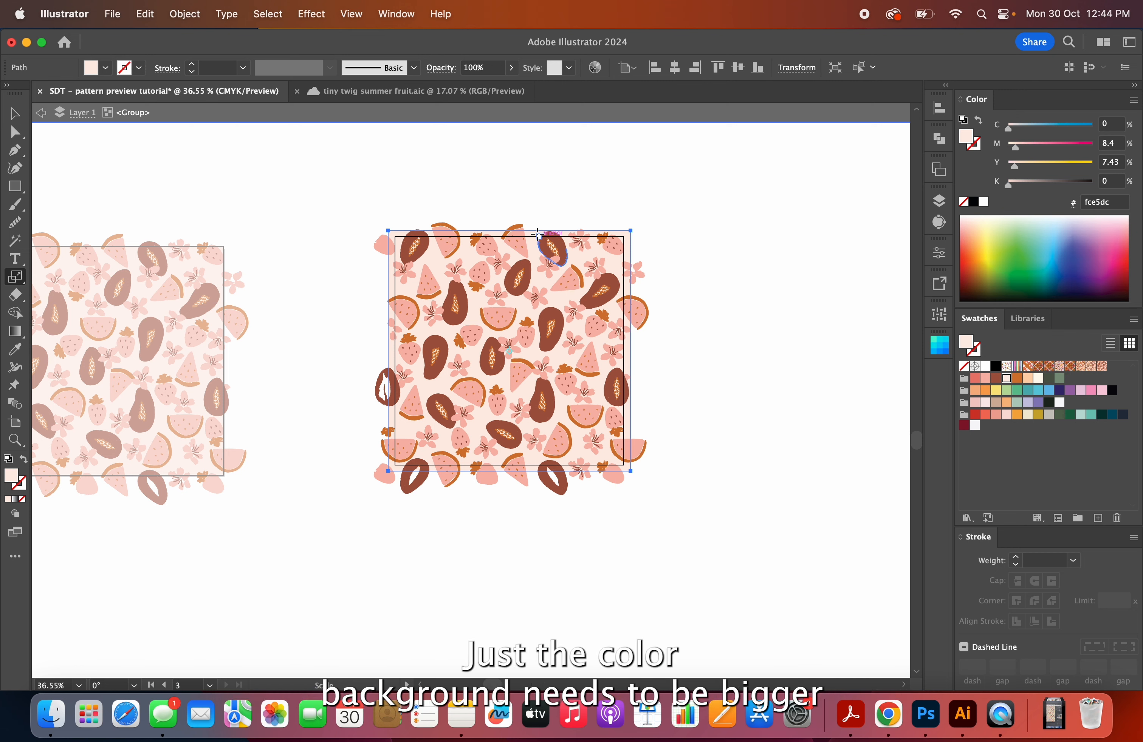
key("v")
left_click(644, 193)
scroll(591, 236, "up", 5)
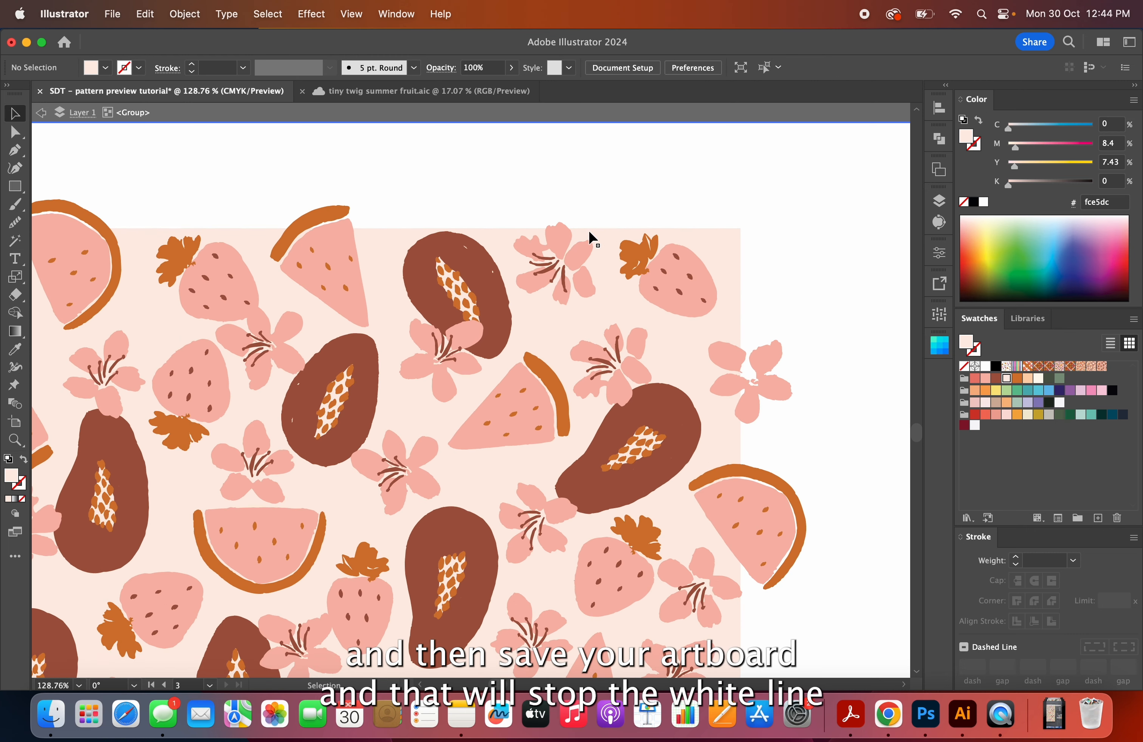
- Exit the isolation mode of the duplicated fruit pattern group
left_click_drag(588, 232, 502, 251)
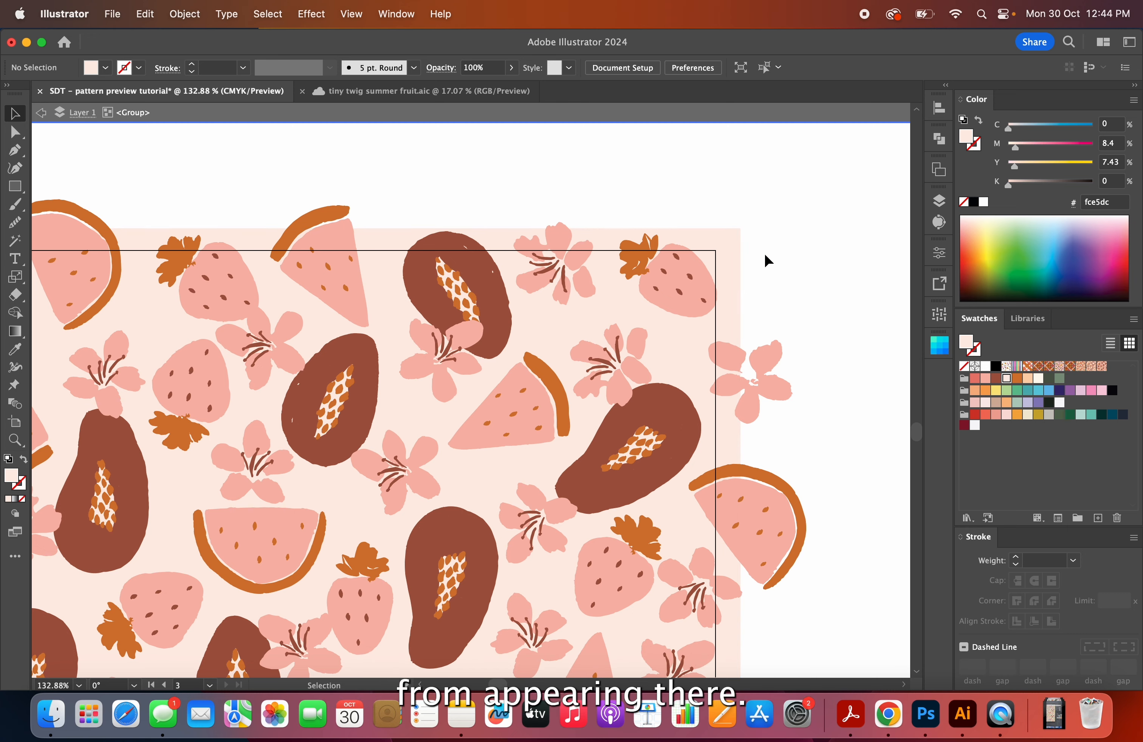
double_click(801, 251)
scroll(801, 253, "down", 5)
scroll(801, 254, "right", 3)
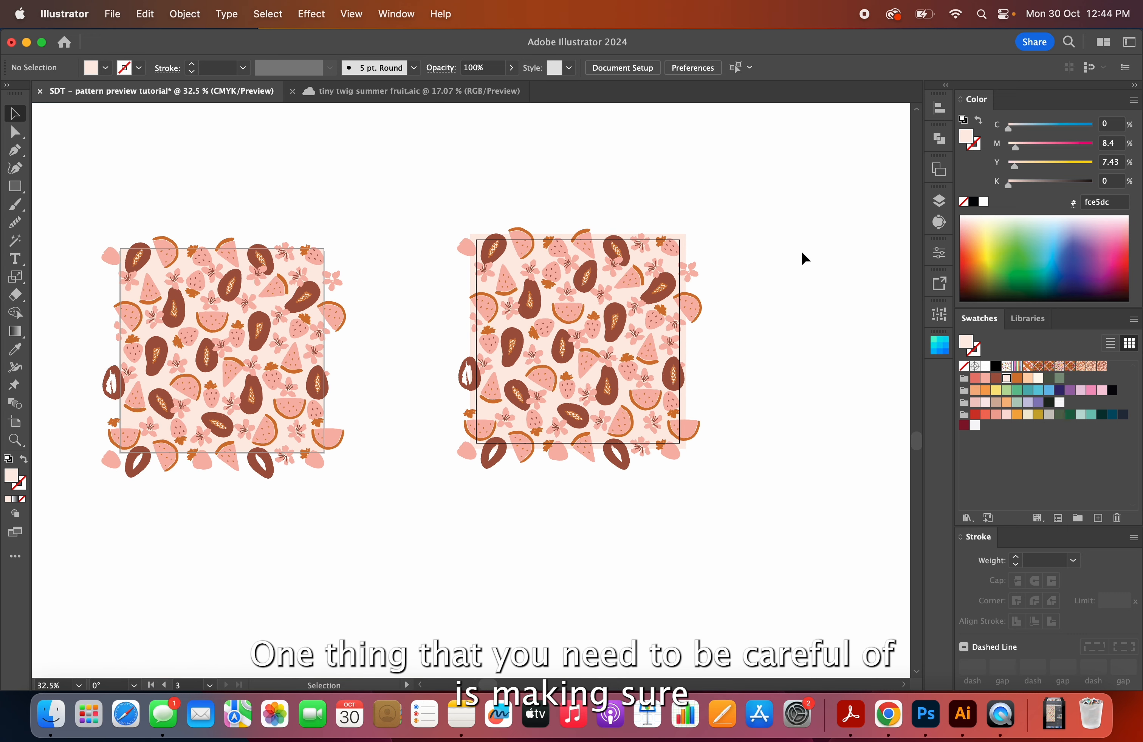
scroll(802, 253, "up", 2)
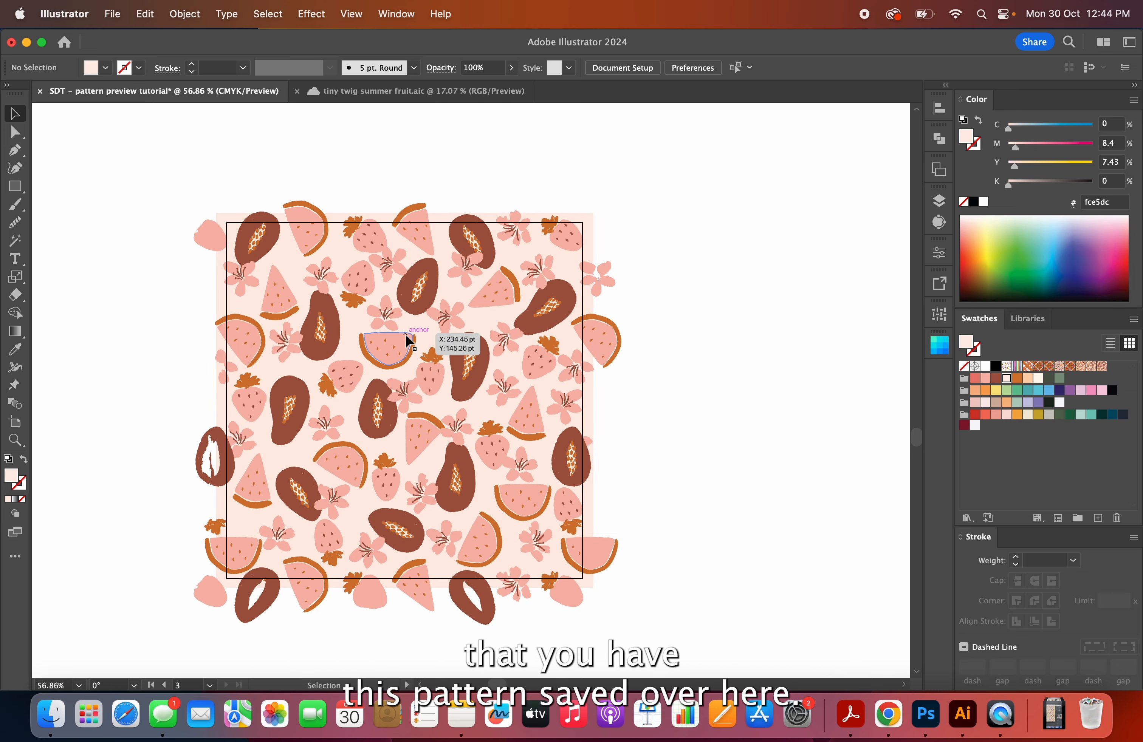
scroll(598, 324, "down", 3)
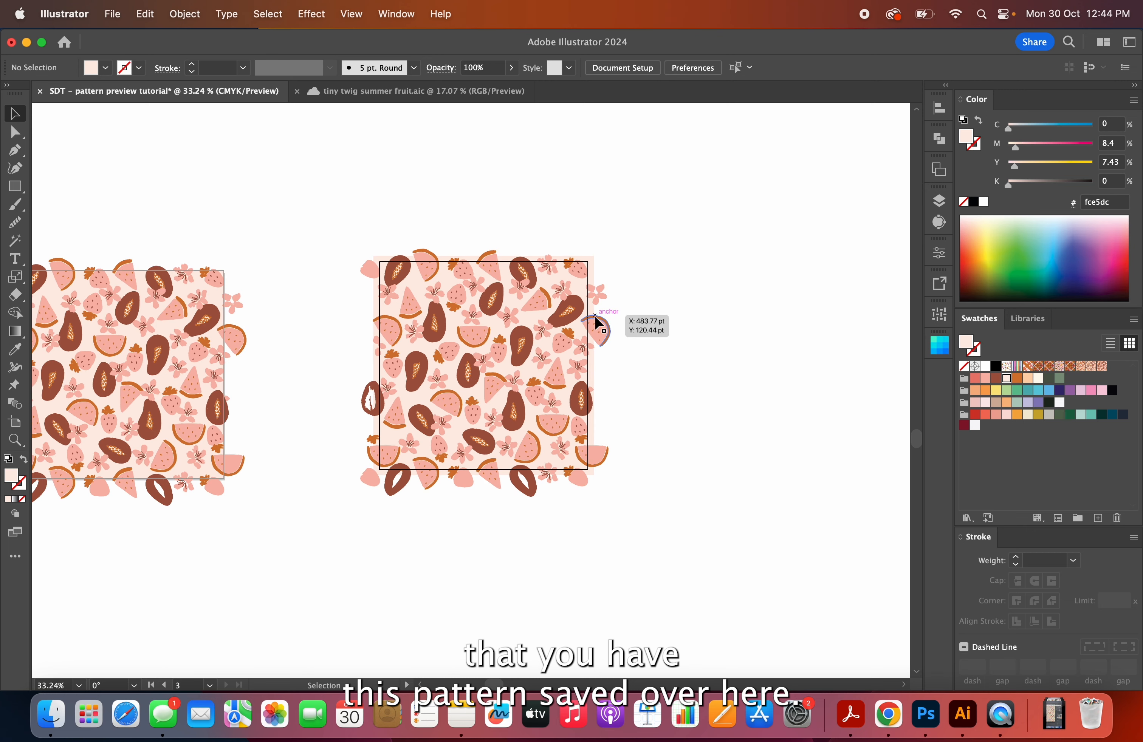
- Draw a rectangle in the empty space right of the two tiles and fill it with the saved fruit pattern swatch
key("m")
mouse_move(667, 244)
left_mouse_down()
mouse_move(670, 329)
mouse_move(835, 443)
left_mouse_up()
left_click(1102, 366)
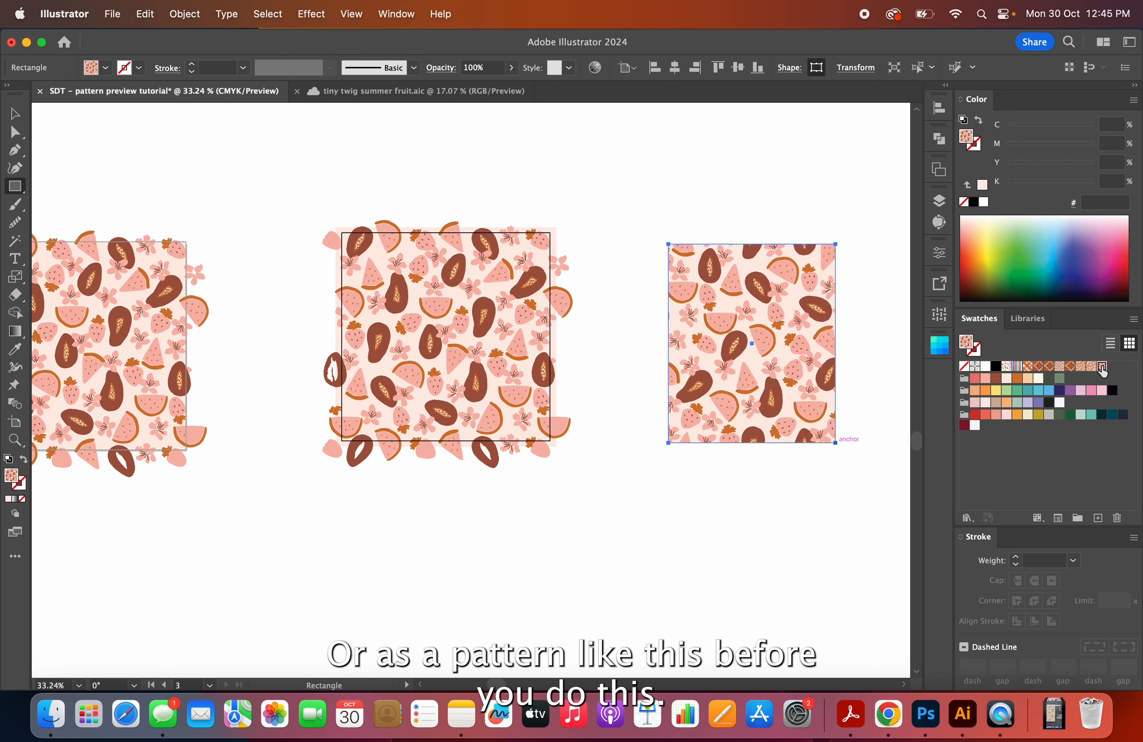
key("v")
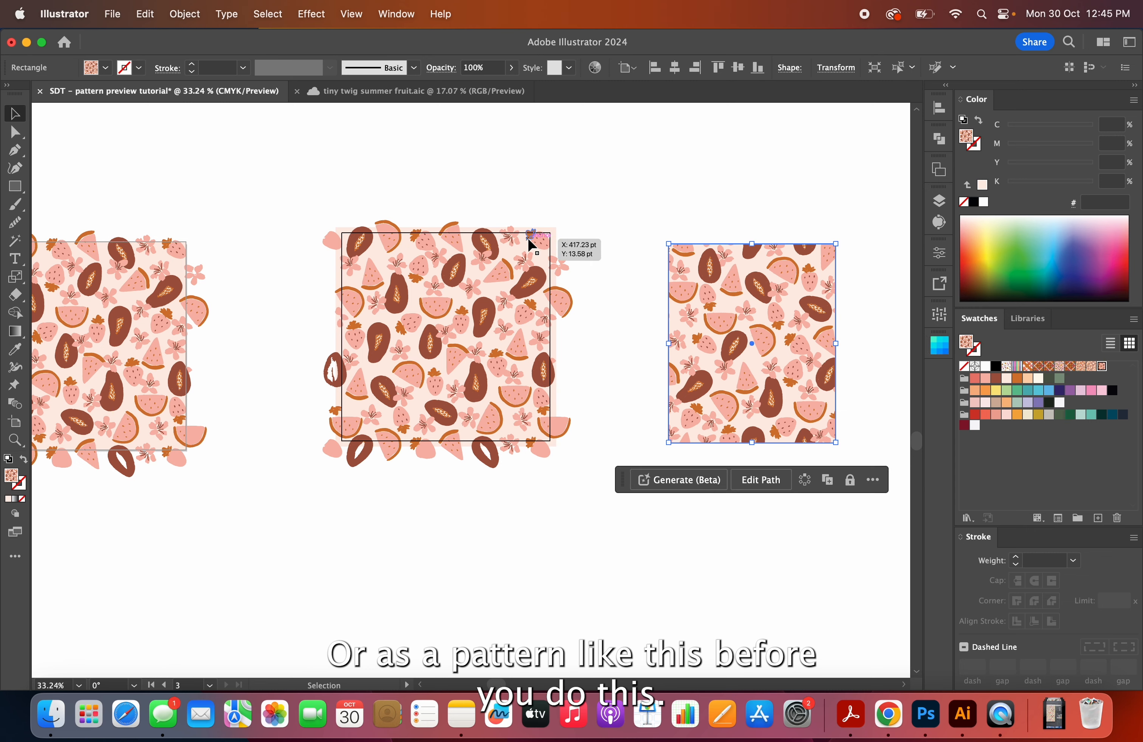
- Examine how the enlarged pink background overhangs the artboard at the tile's upper right corner, then deselect the pattern-filled rectangle
scroll(510, 230, "up", 3)
scroll(510, 230, "up", 4)
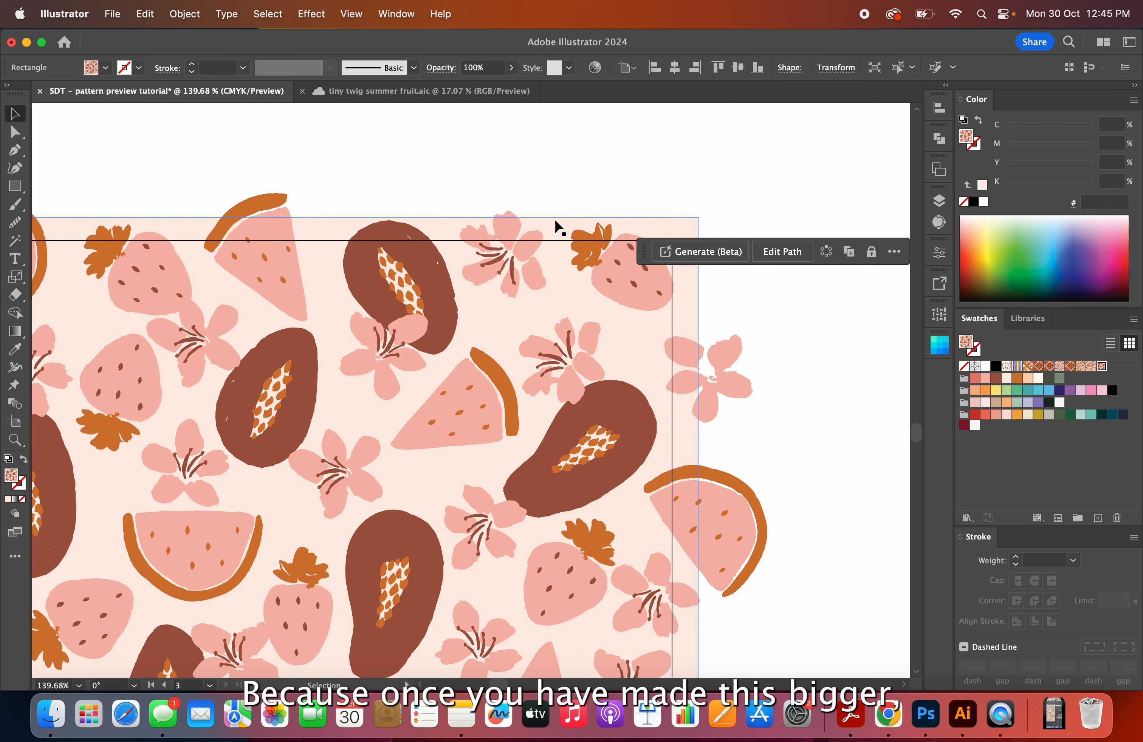
left_click_drag(645, 247, 795, 733)
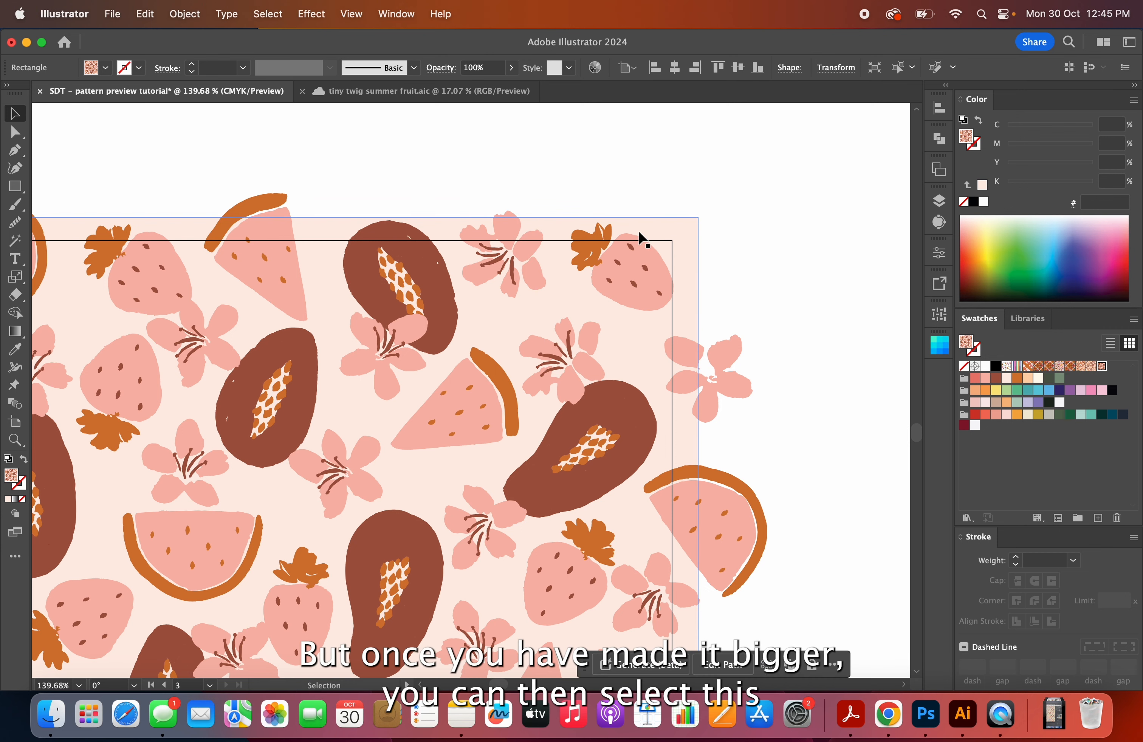
scroll(636, 274, "down", 6)
scroll(635, 277, "down", 3)
left_click(664, 251)
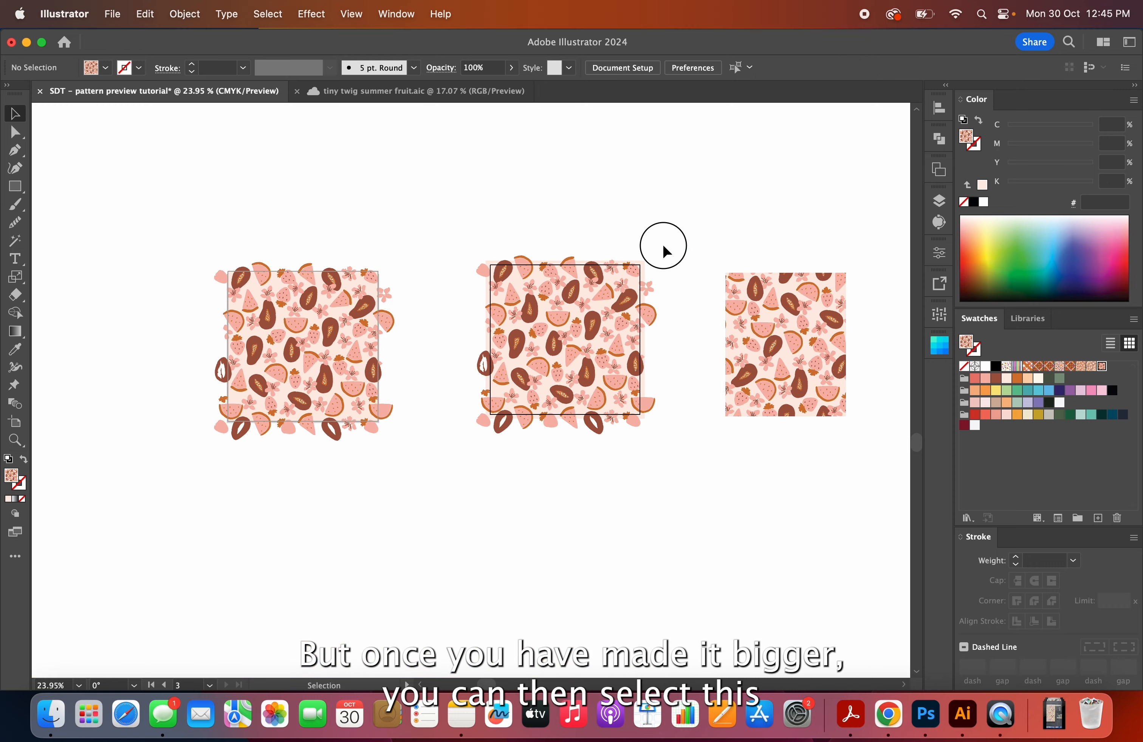
left_click_drag(496, 453, 468, 456)
left_click_drag(548, 362, 1107, 371)
left_click(667, 244)
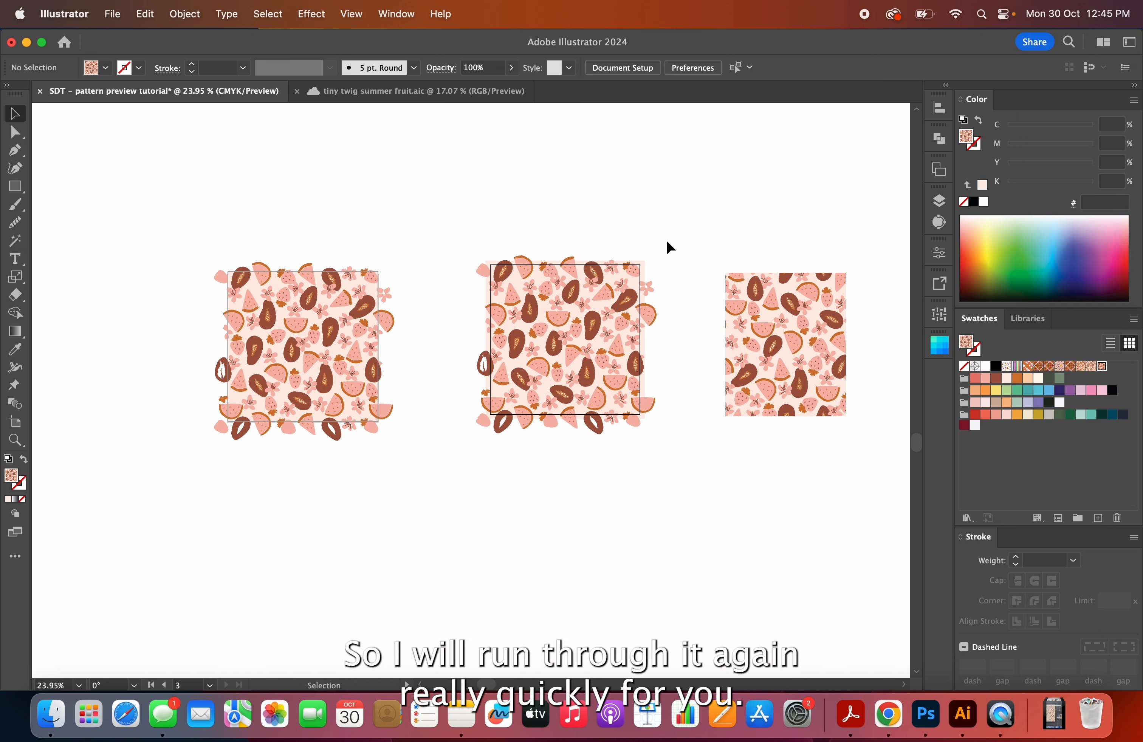
- Delete both fruit pattern tiles, leaving only the pattern-filled rectangle
scroll(666, 240, "down", 5)
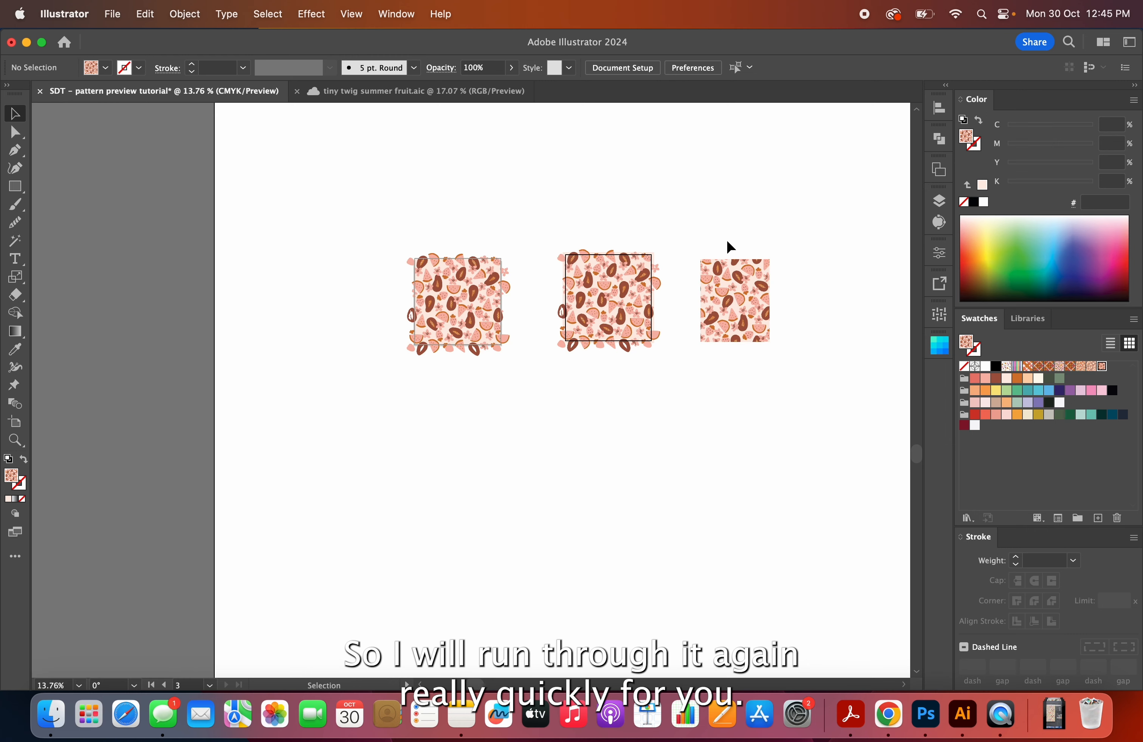
left_click_drag(683, 229, 326, 439)
key("Delete")
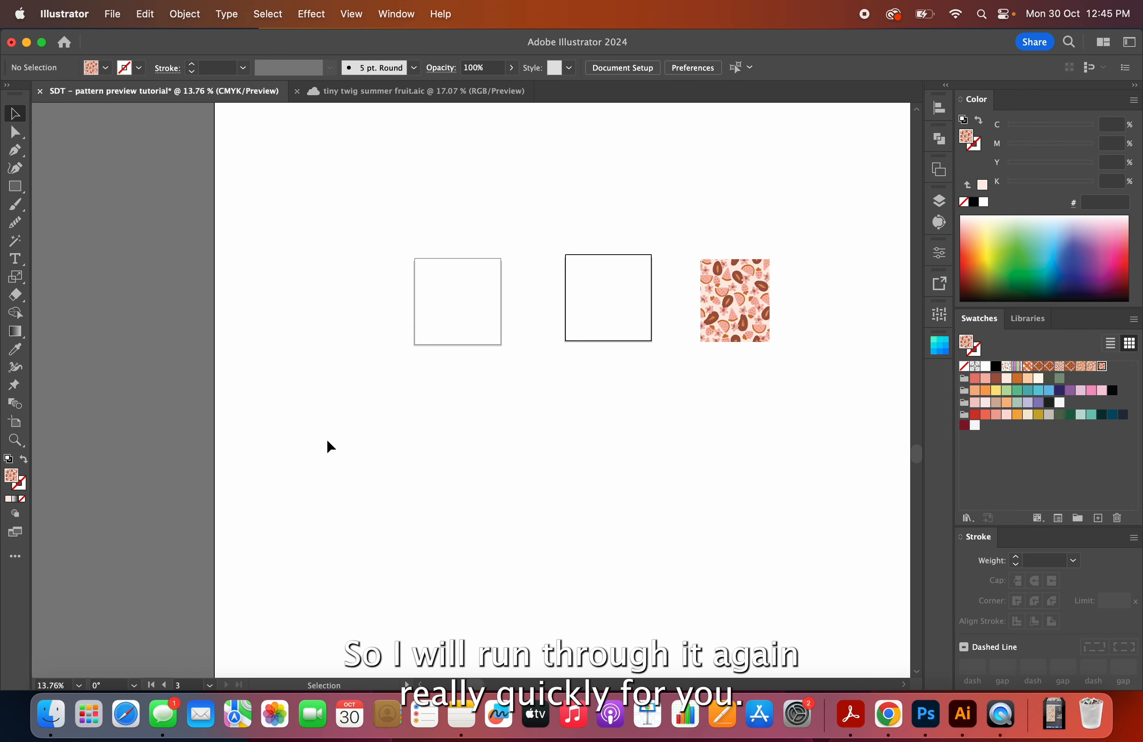
- Delete the two empty artboards, Artboard 3 and Artboard 2, and return to the Selection tool
left_click(15, 422)
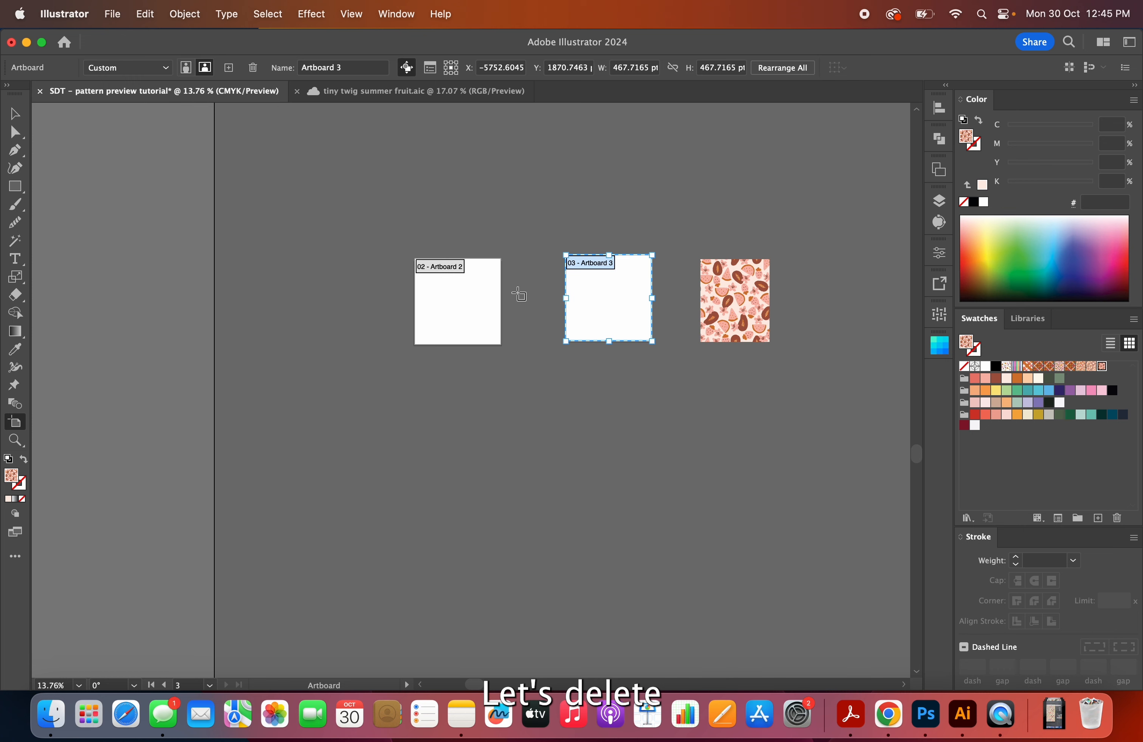
key("Delete")
key("Delete")
left_click(18, 119)
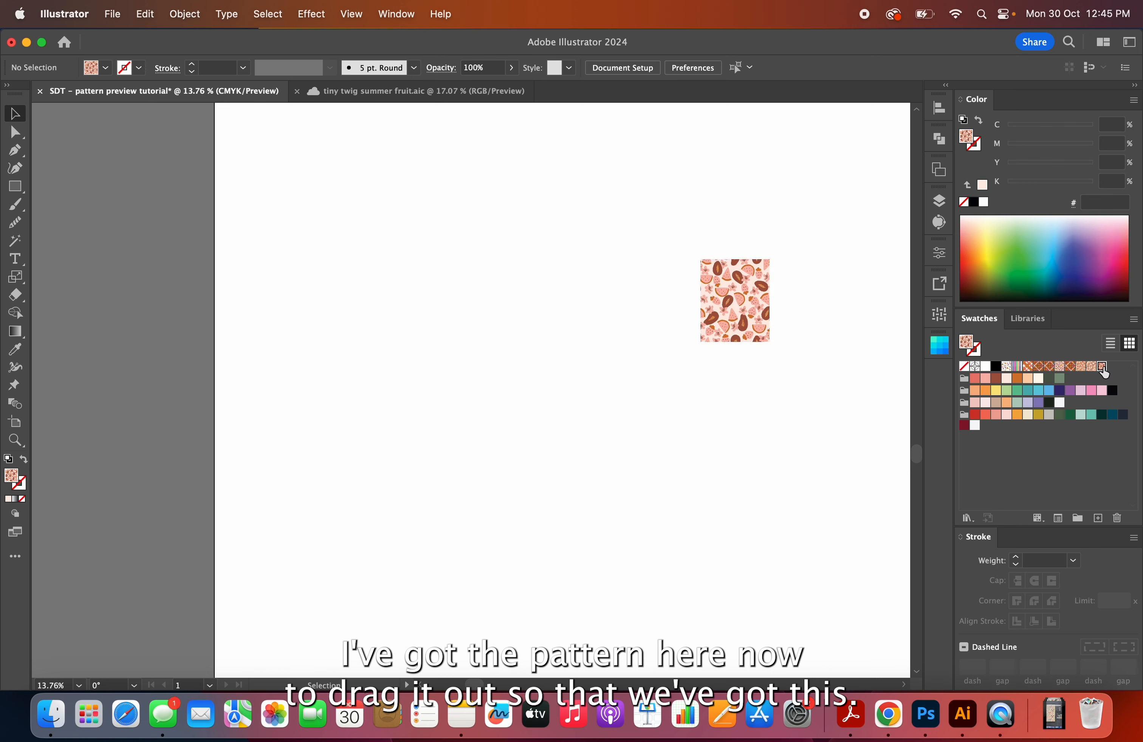
- Place the saved fruit pattern swatch's tile artwork in the empty space left of the pattern-filled rectangle and deselect everything
left_click_drag(1103, 366, 460, 310)
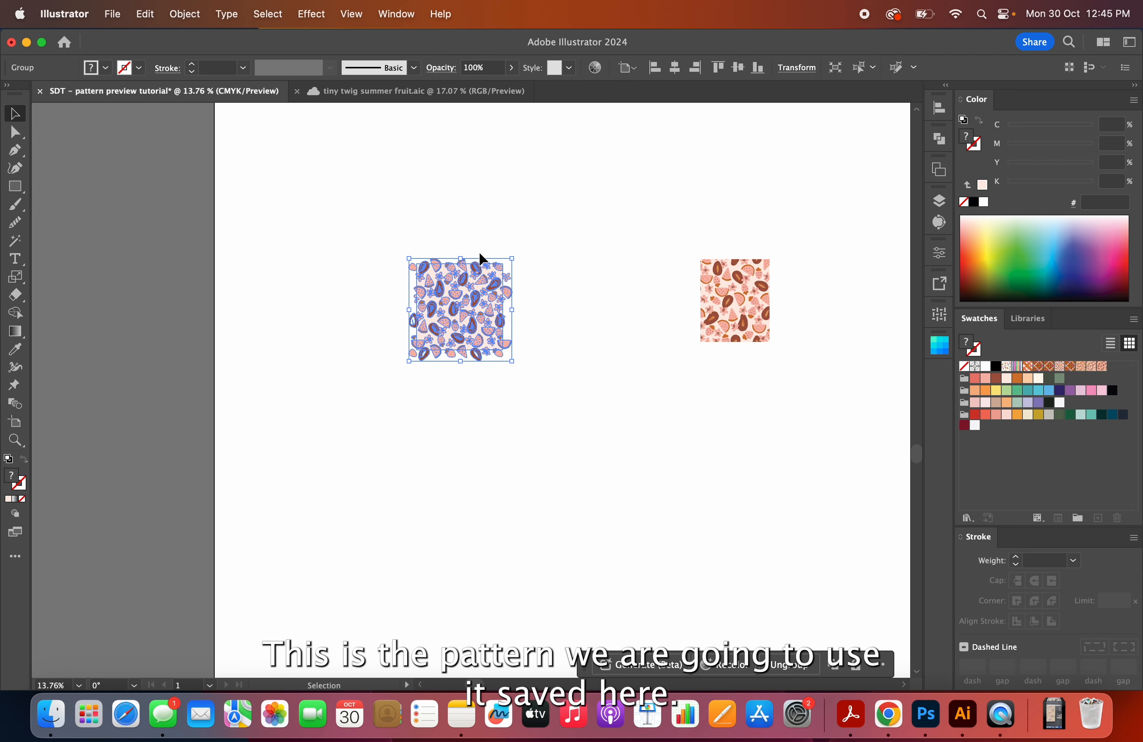
left_click(747, 313)
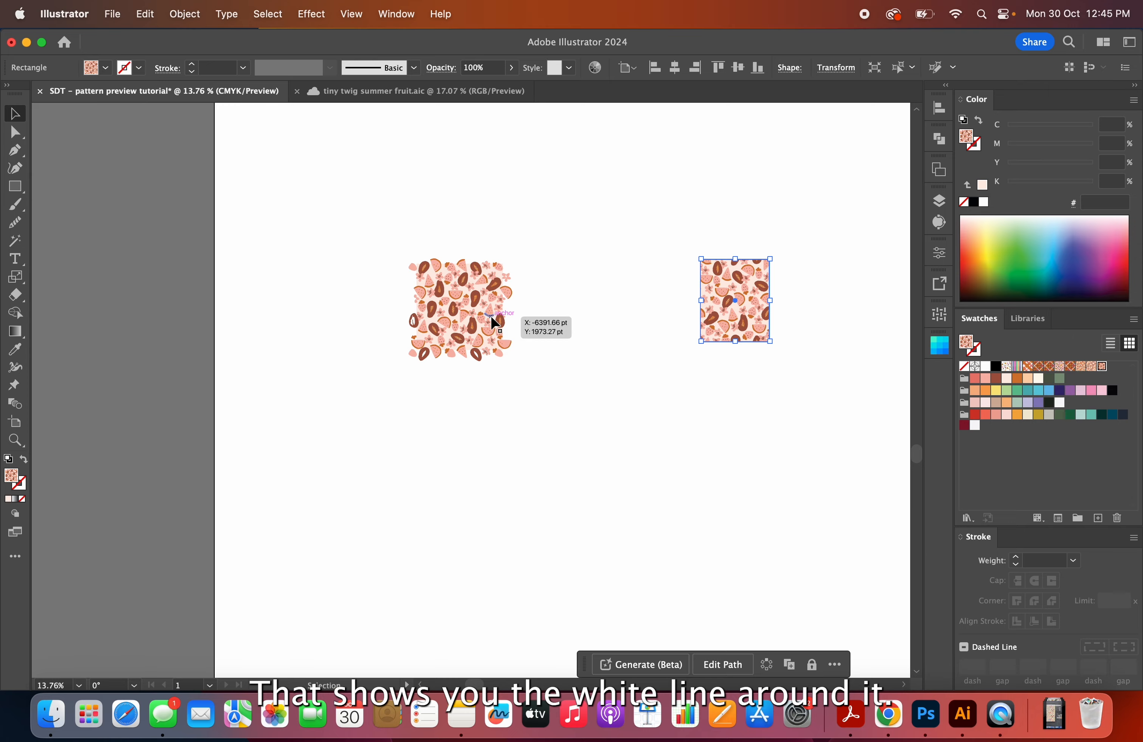
left_click(601, 312)
scroll(461, 276, "up", 10)
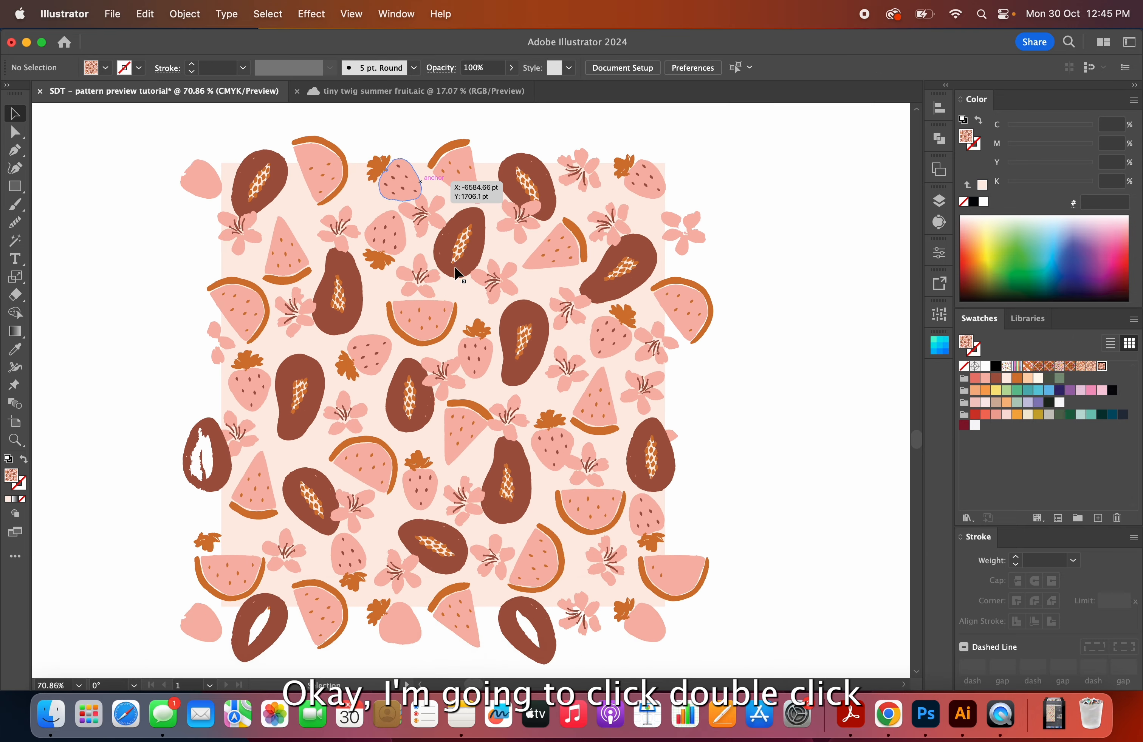
- Isolate the placed pattern group and create an artboard fitted to its pink background square with the Artboard tool
double_click(486, 193)
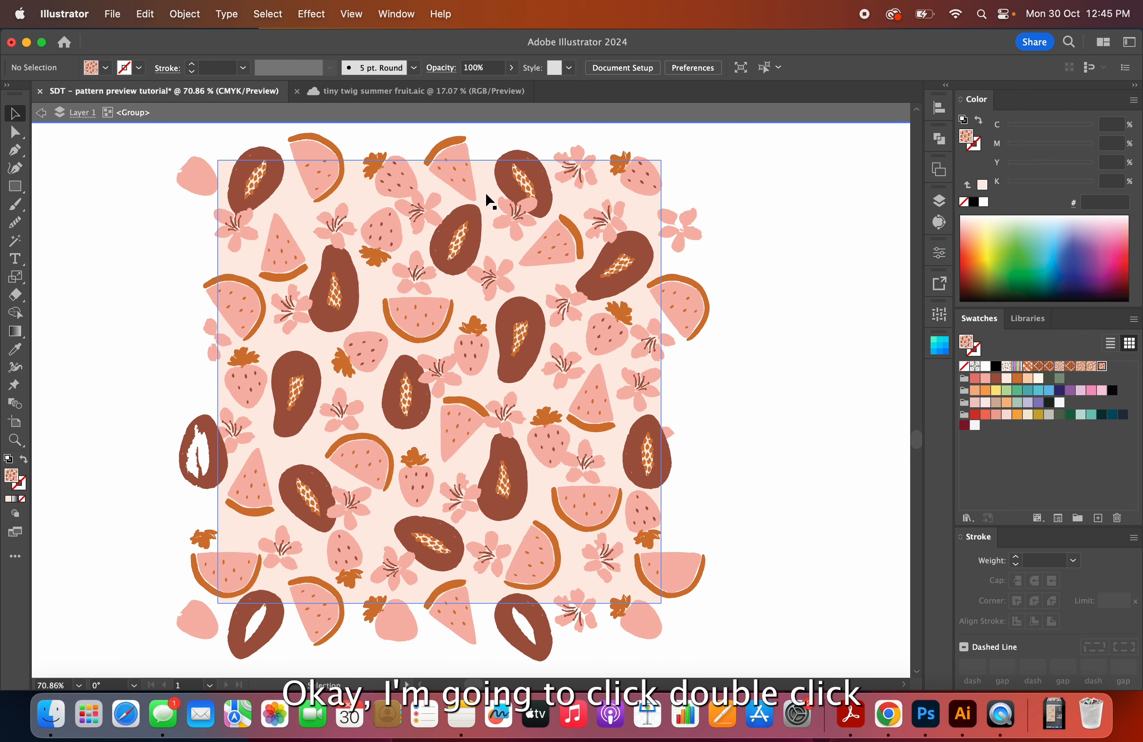
left_click(485, 192)
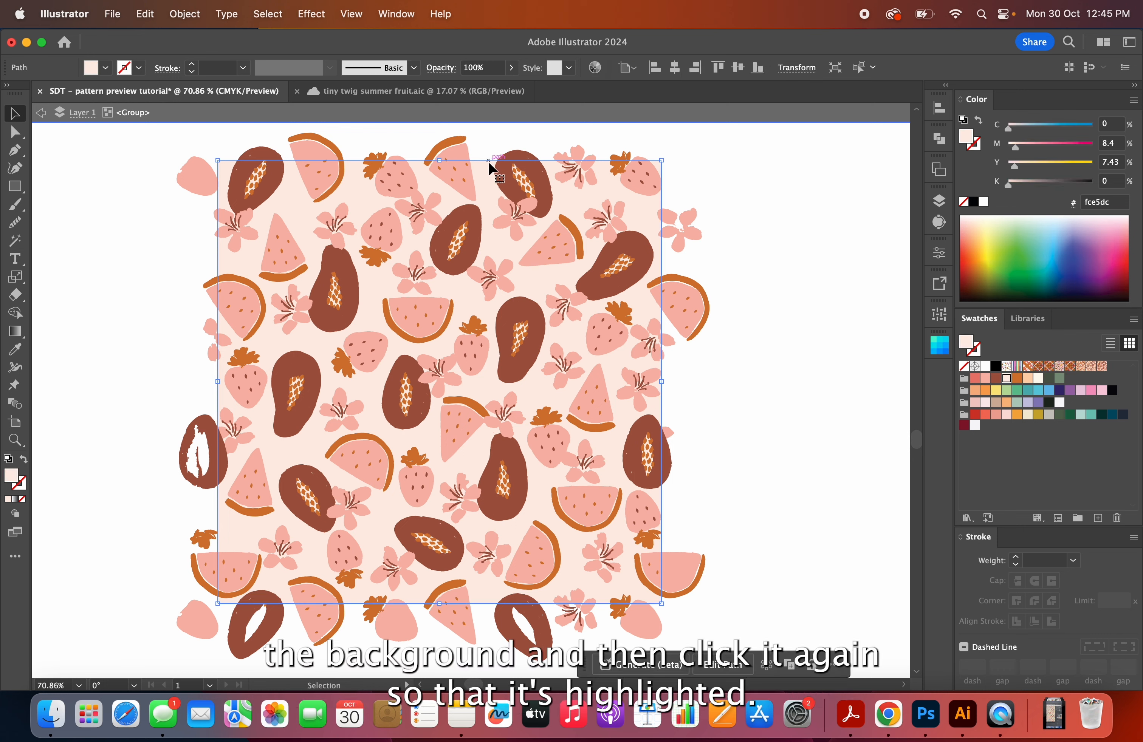
left_click(22, 422)
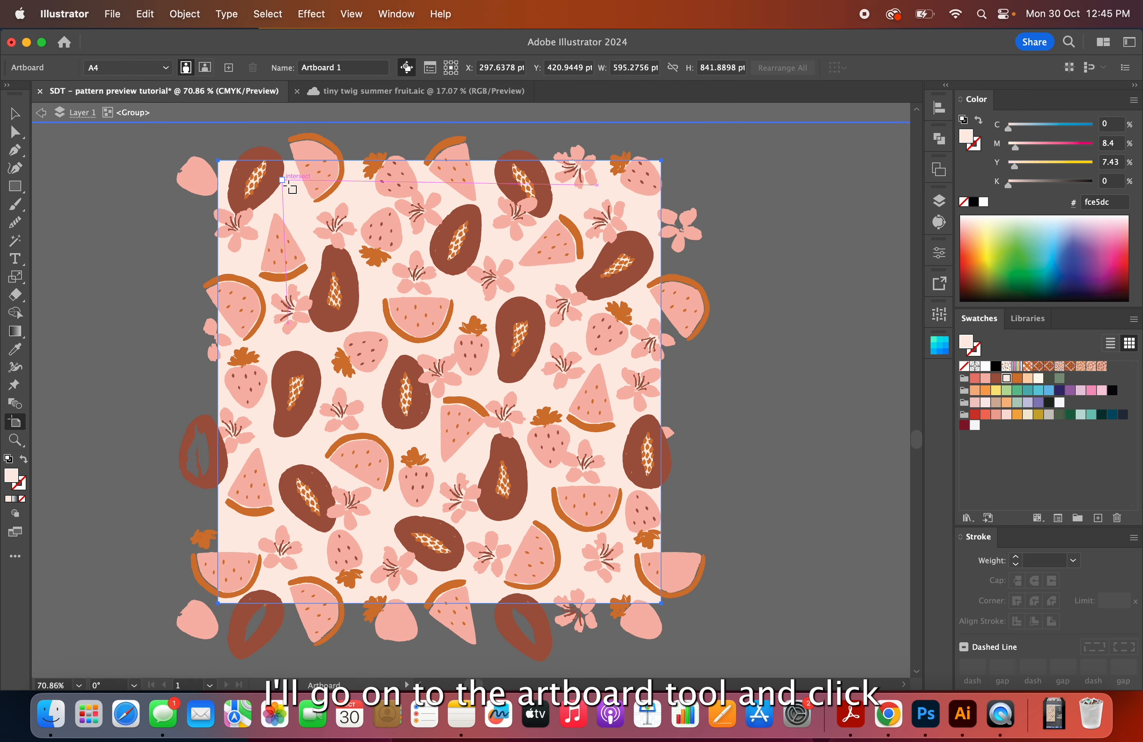
left_click(288, 185)
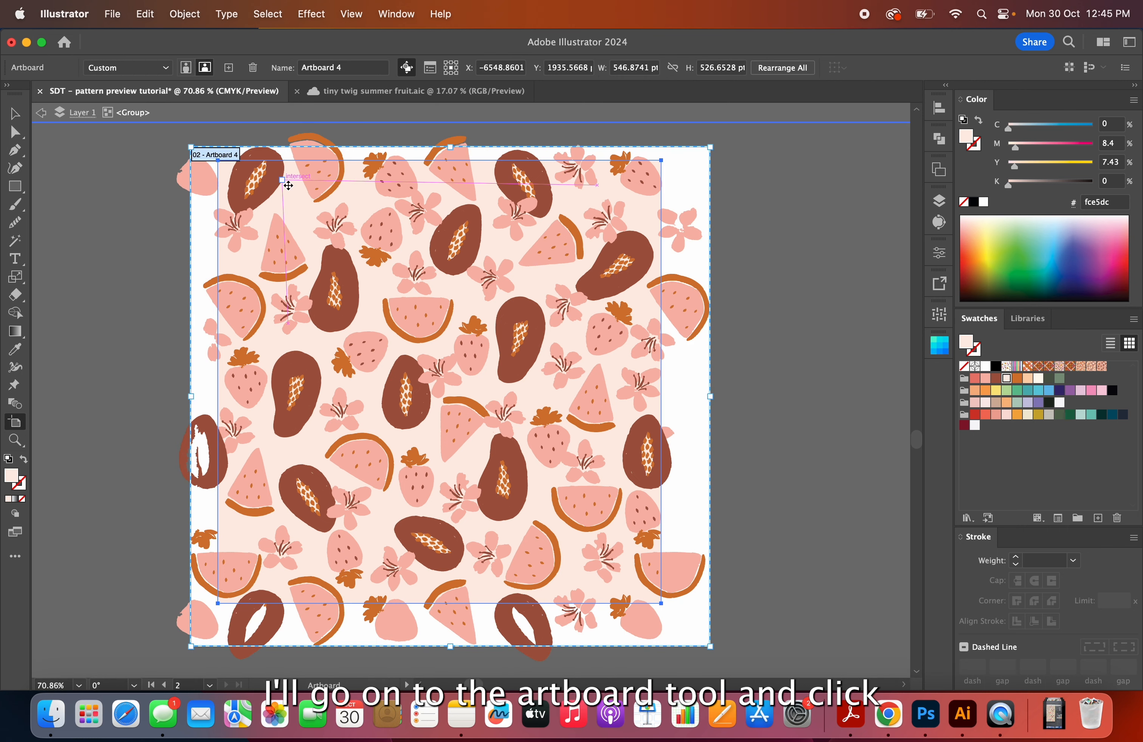
key("super+z")
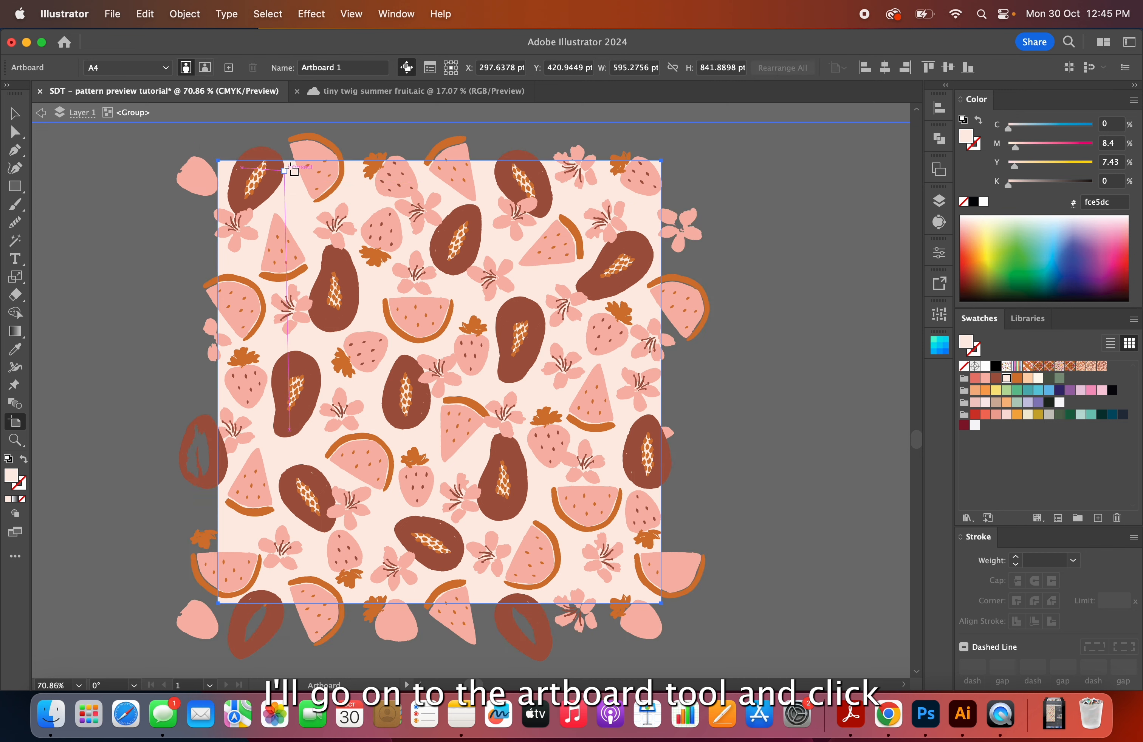
left_click(293, 164)
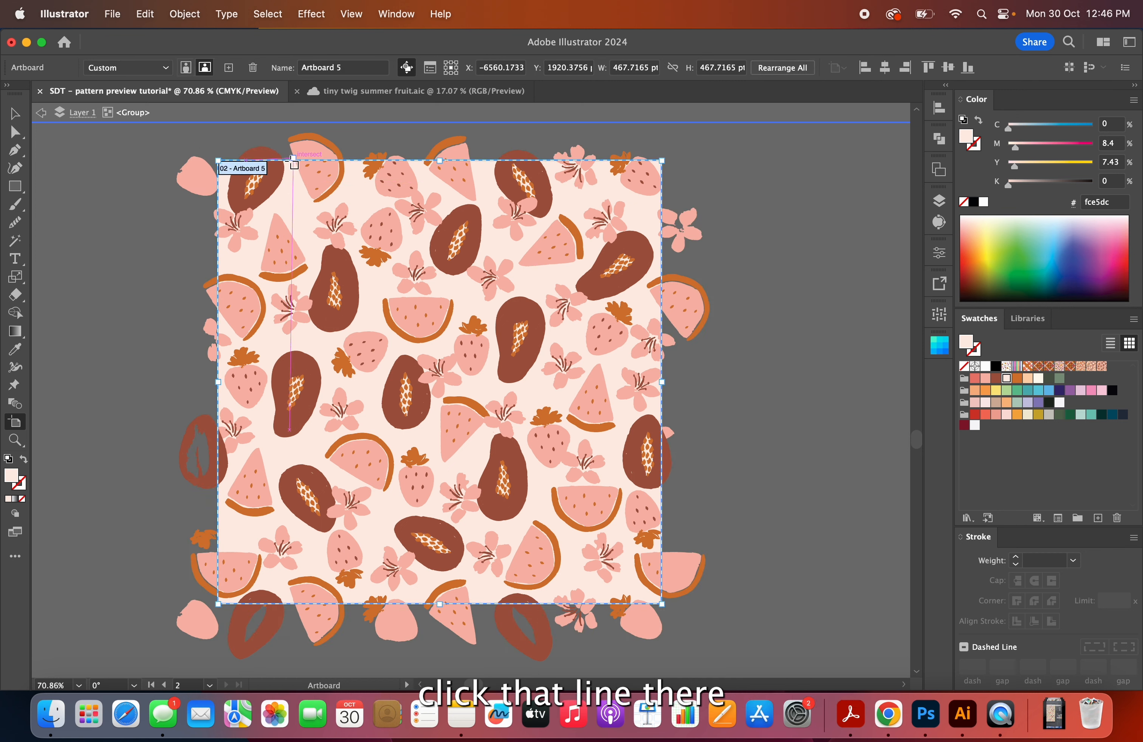
left_click(15, 113)
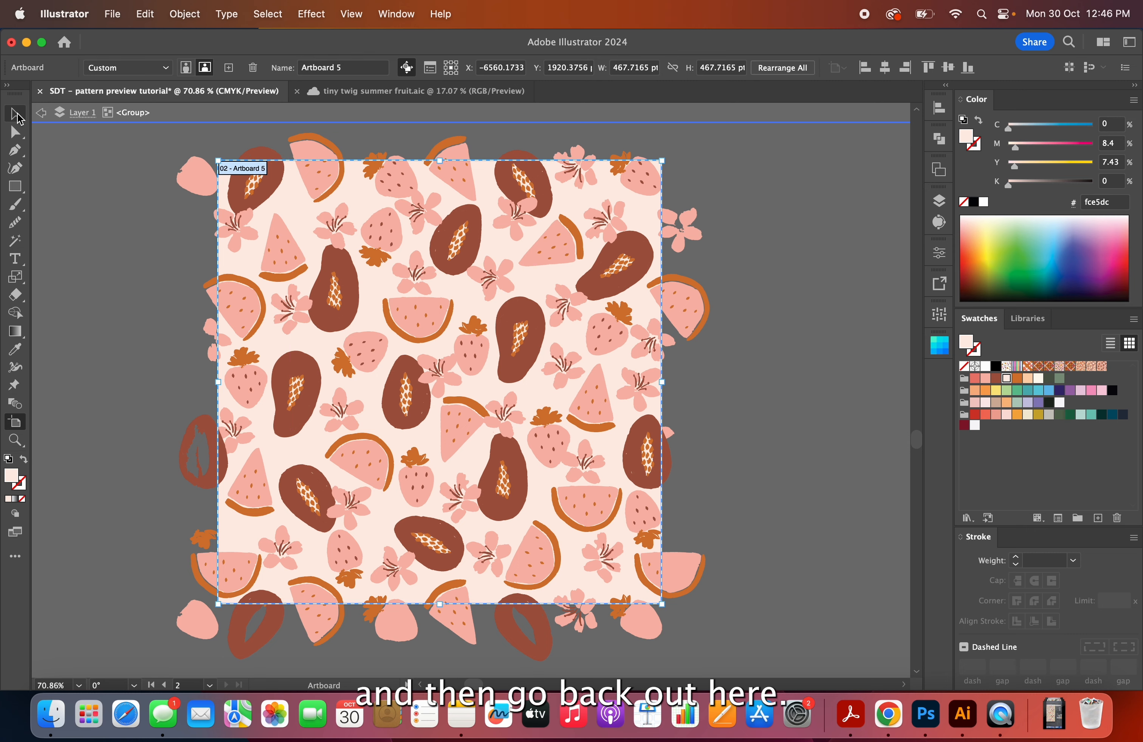
left_click(830, 363)
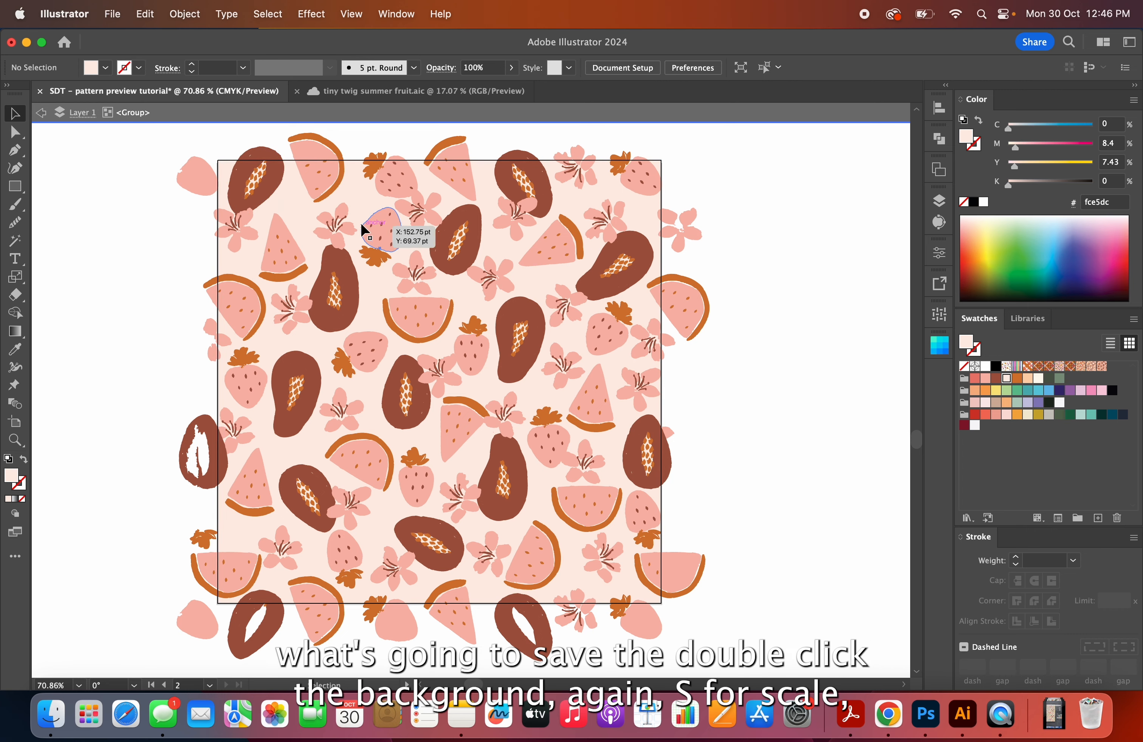
- Isolate the pink background square, scale it up from its centre slightly past the artboard on all sides, and exit isolation mode
double_click(356, 187)
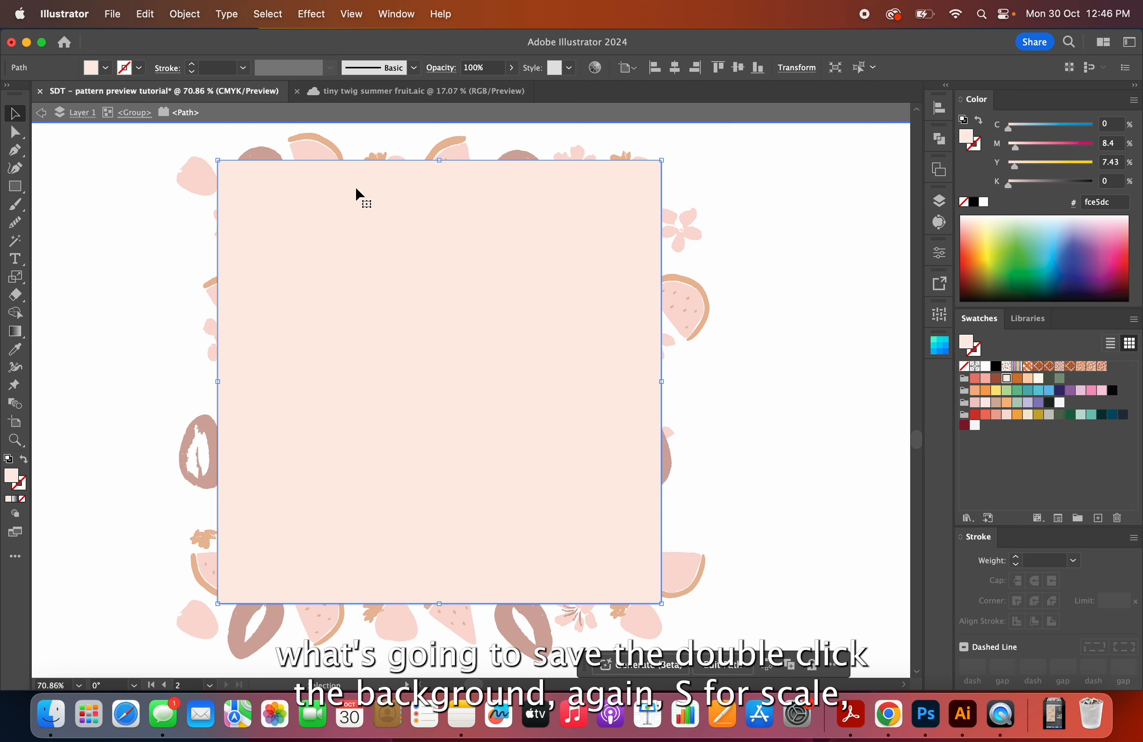
key("s")
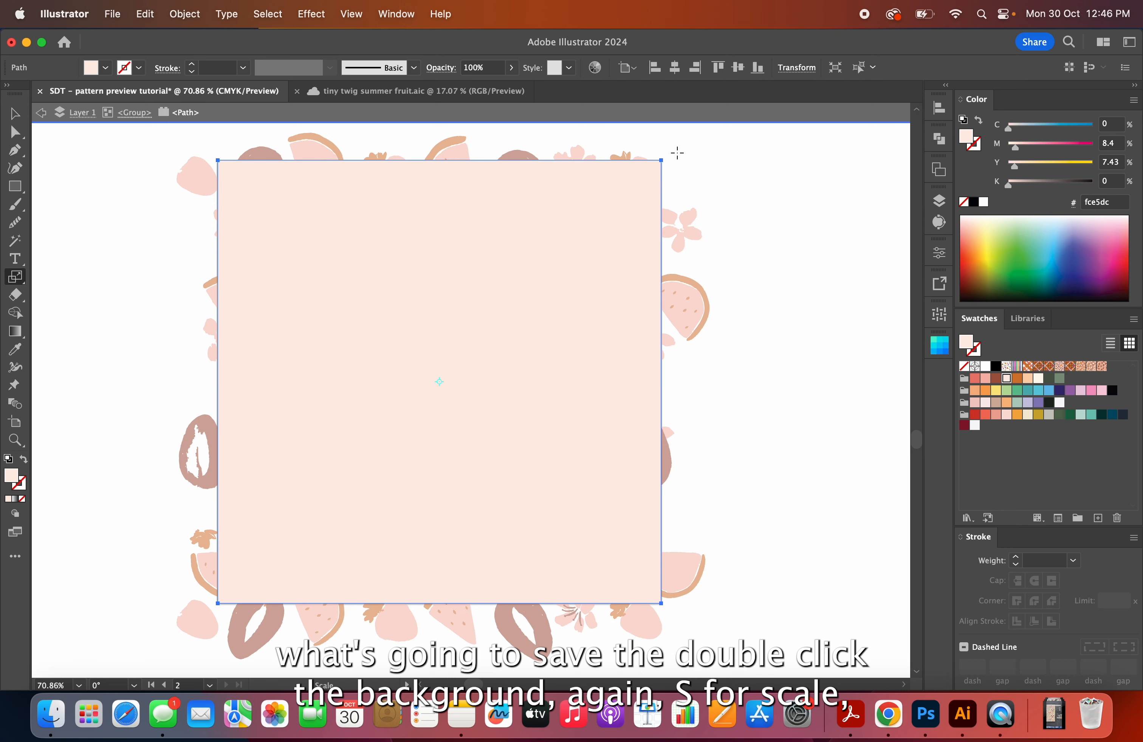
left_click_drag(677, 153, 682, 145)
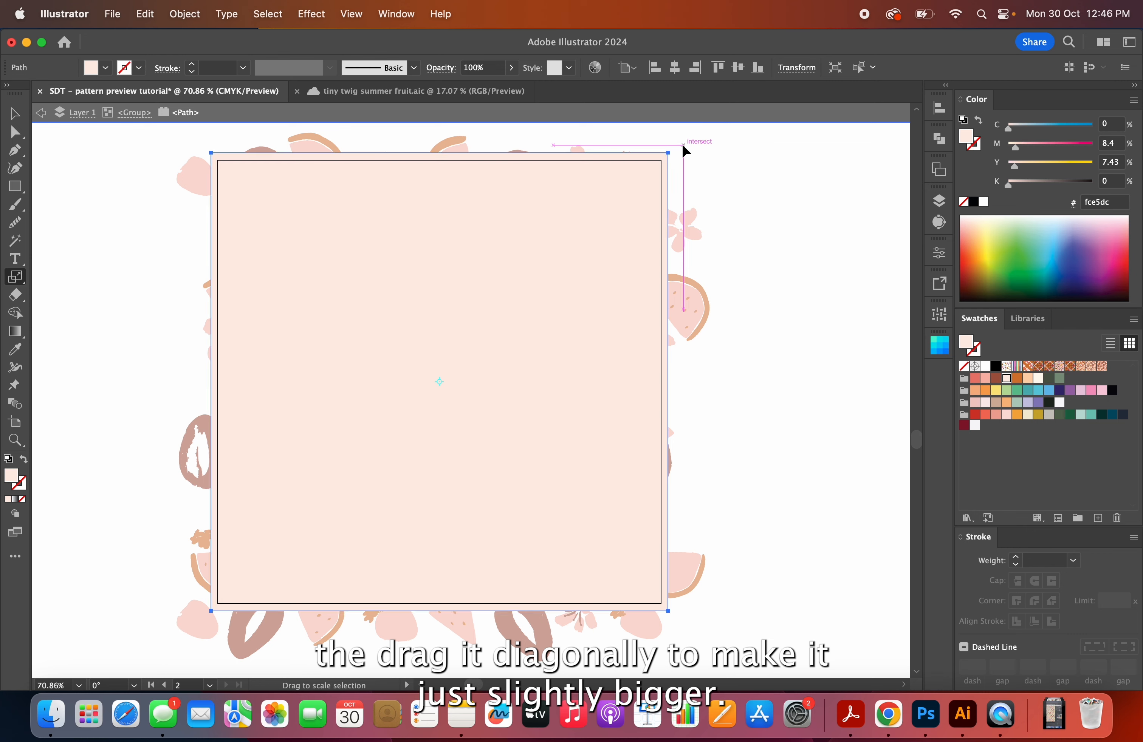
key("v")
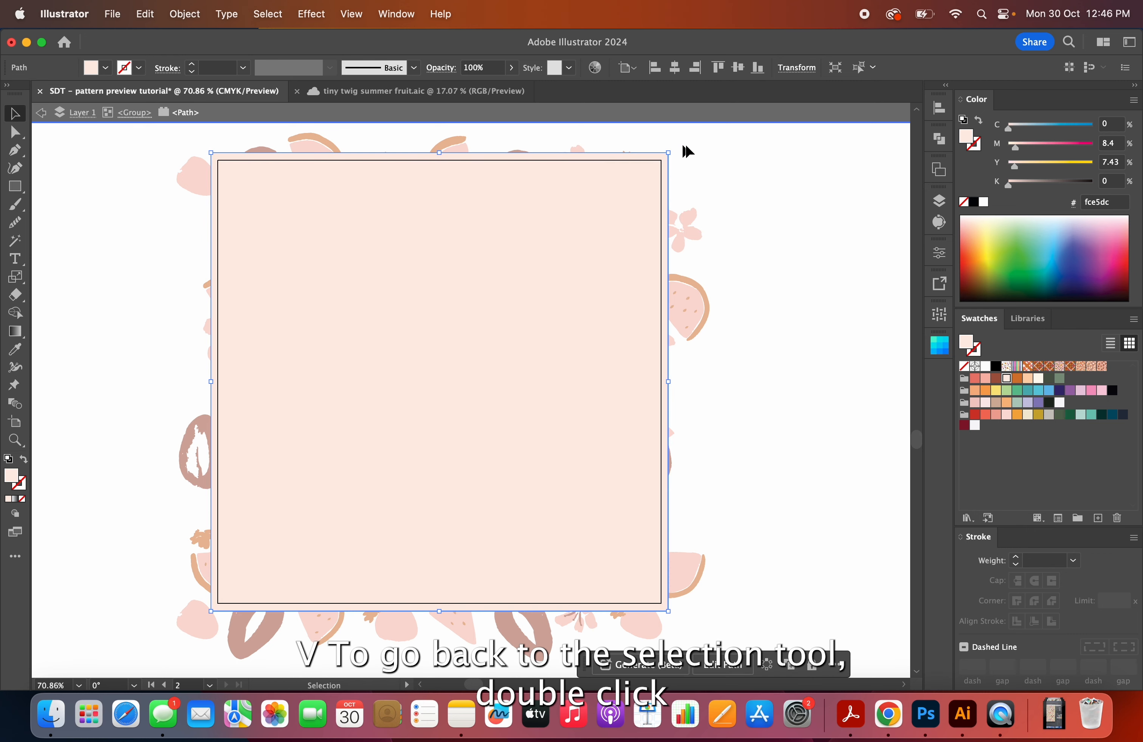
double_click(777, 195)
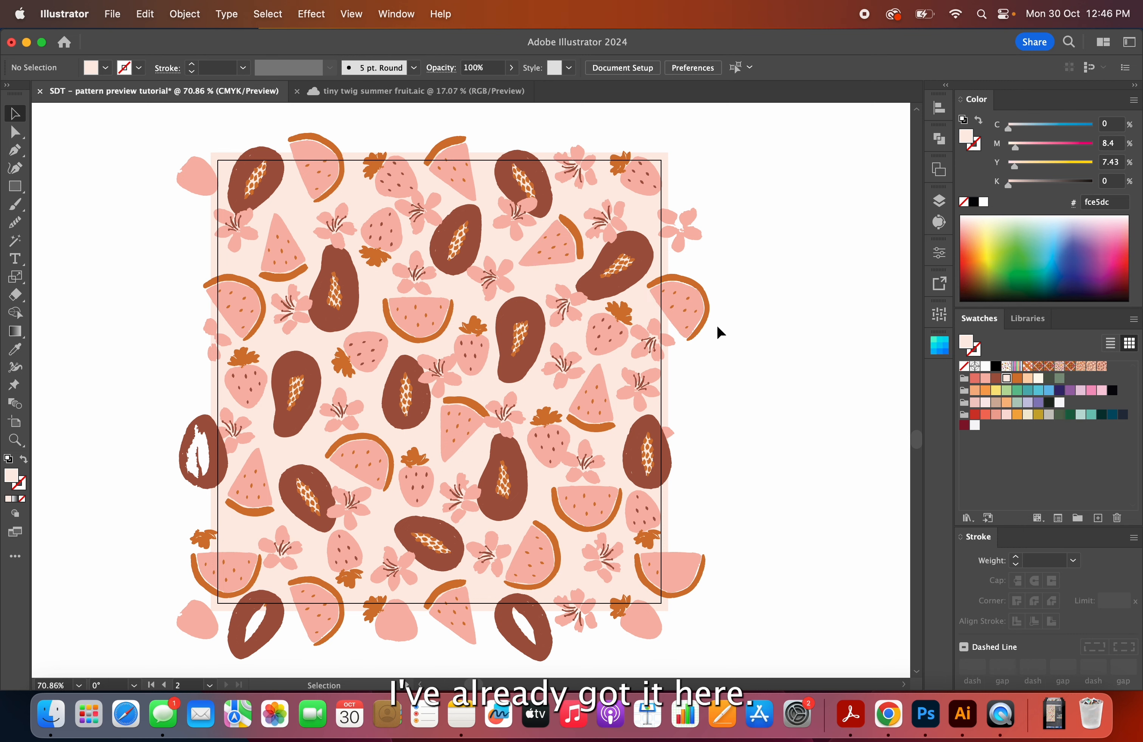
- Check the number of the artboard around the fruit pattern tile with the Artboard tool
scroll(717, 327, "down", 5)
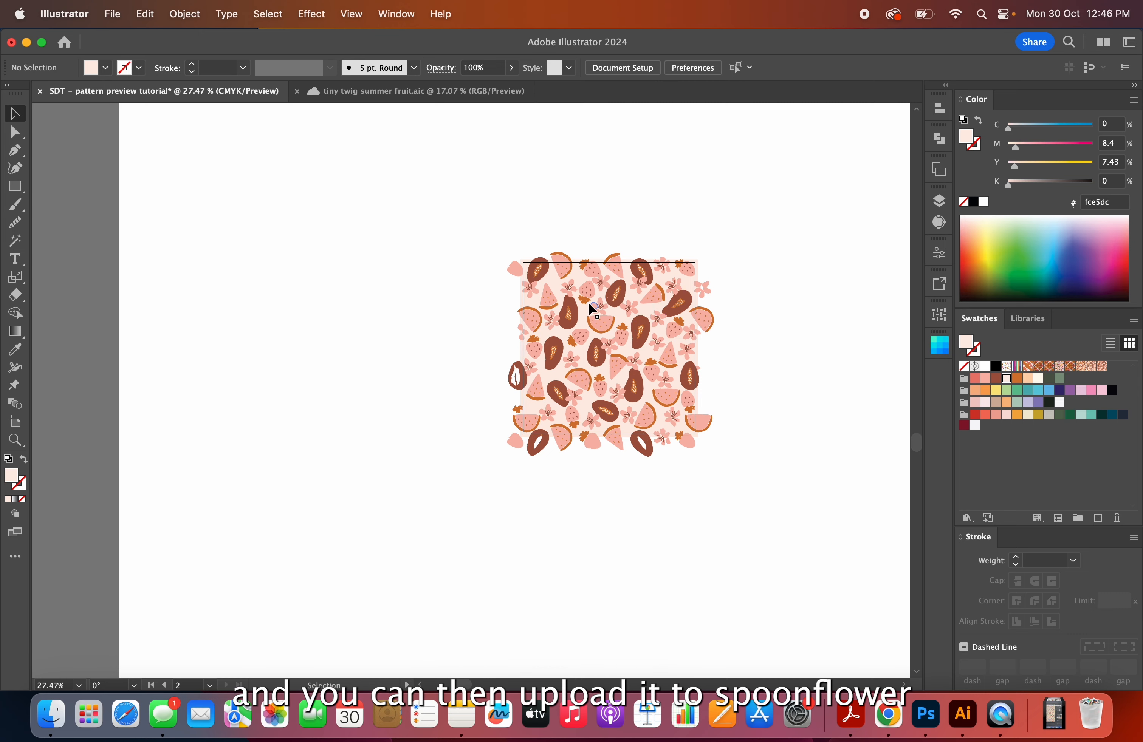
scroll(589, 304, "up", 5)
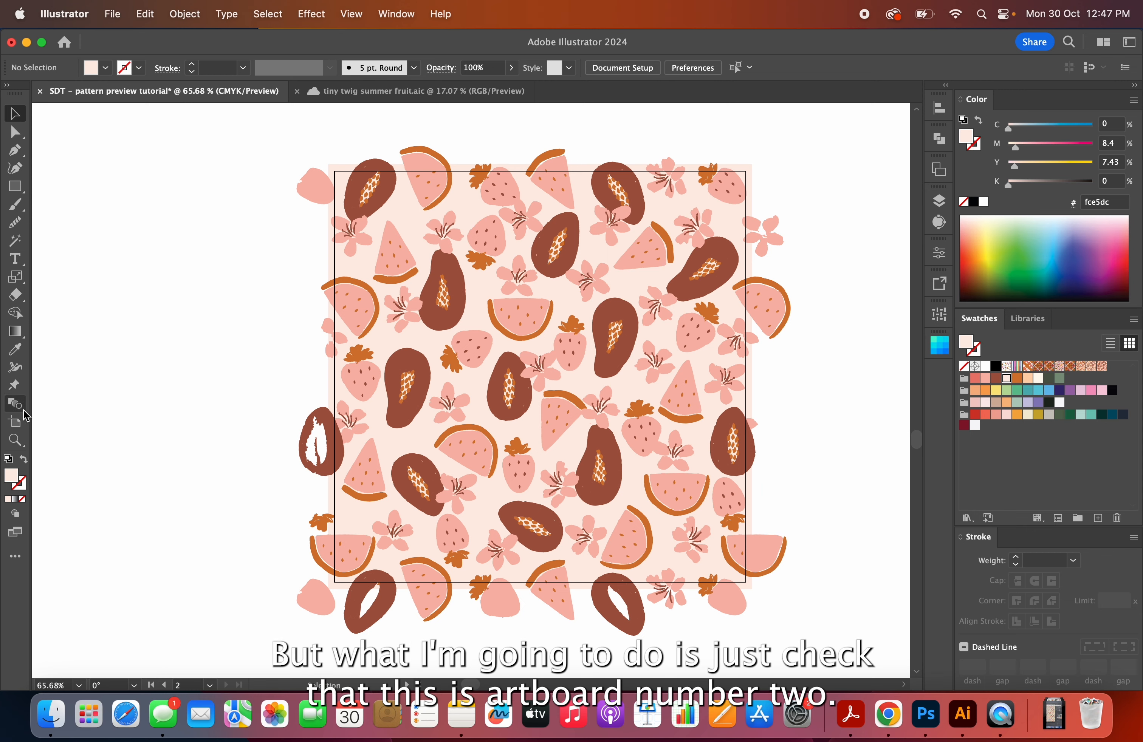
left_click(19, 428)
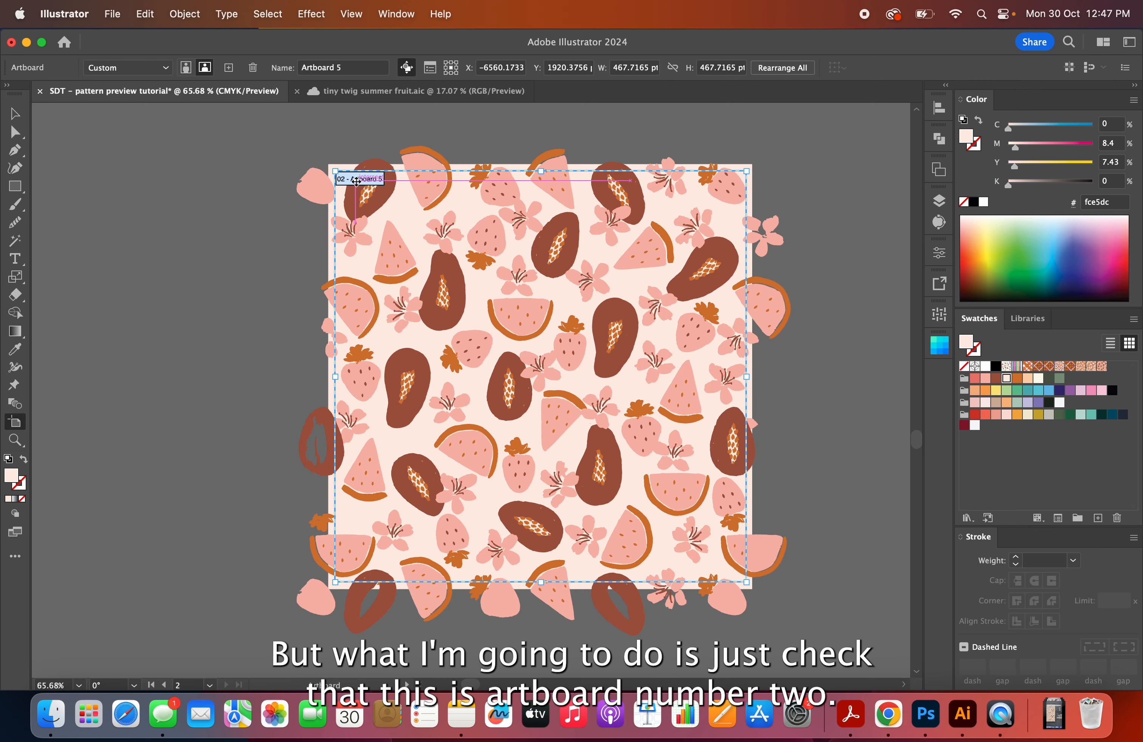
left_click(15, 114)
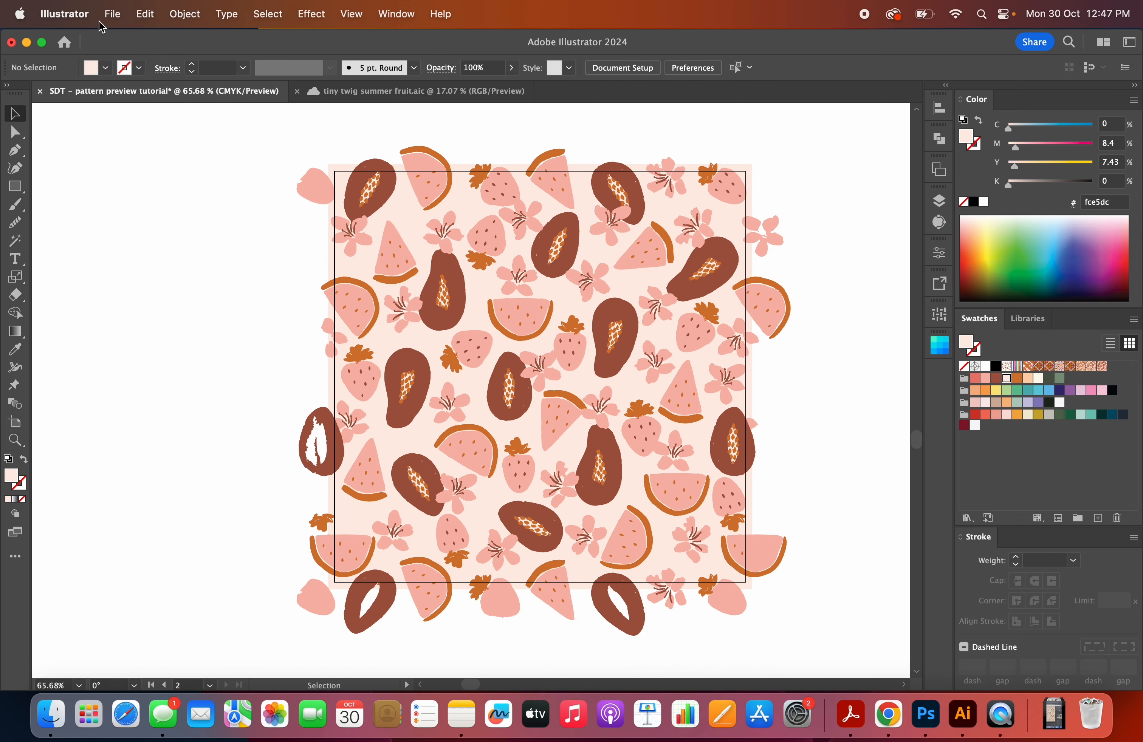
- Start exporting the document in JPEG format with the artboards used as export bounds
left_click(113, 14)
mouse_move(150, 418)
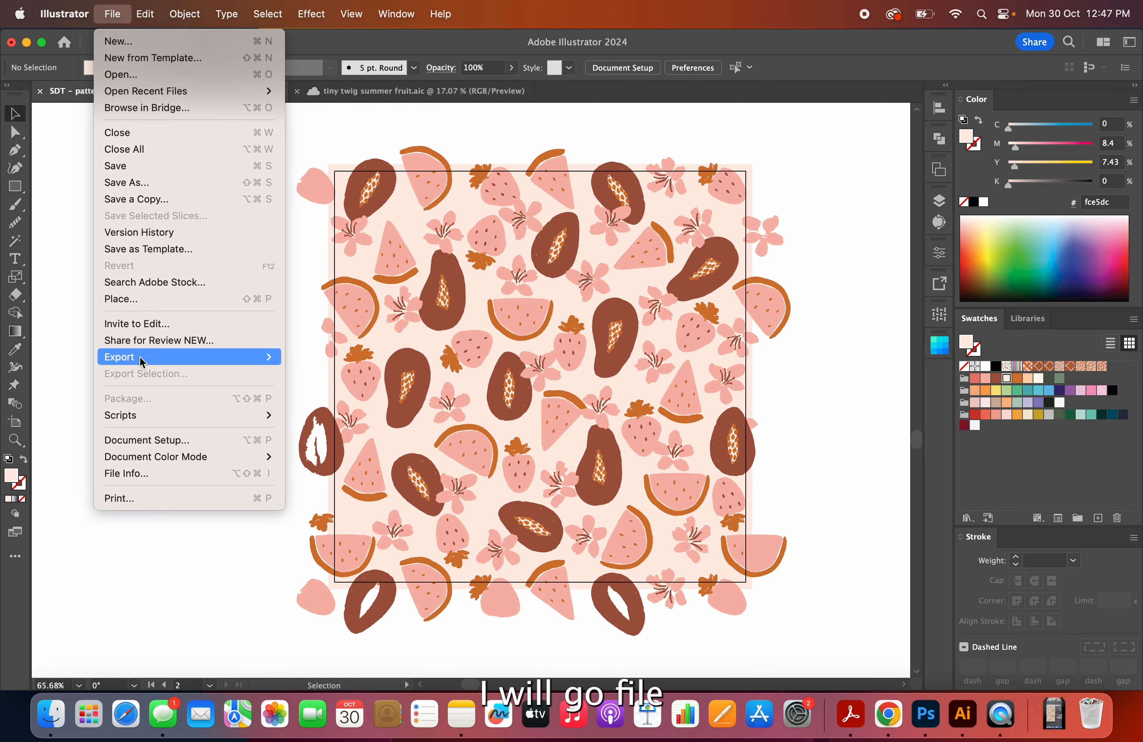
mouse_move(142, 359)
left_click(340, 374)
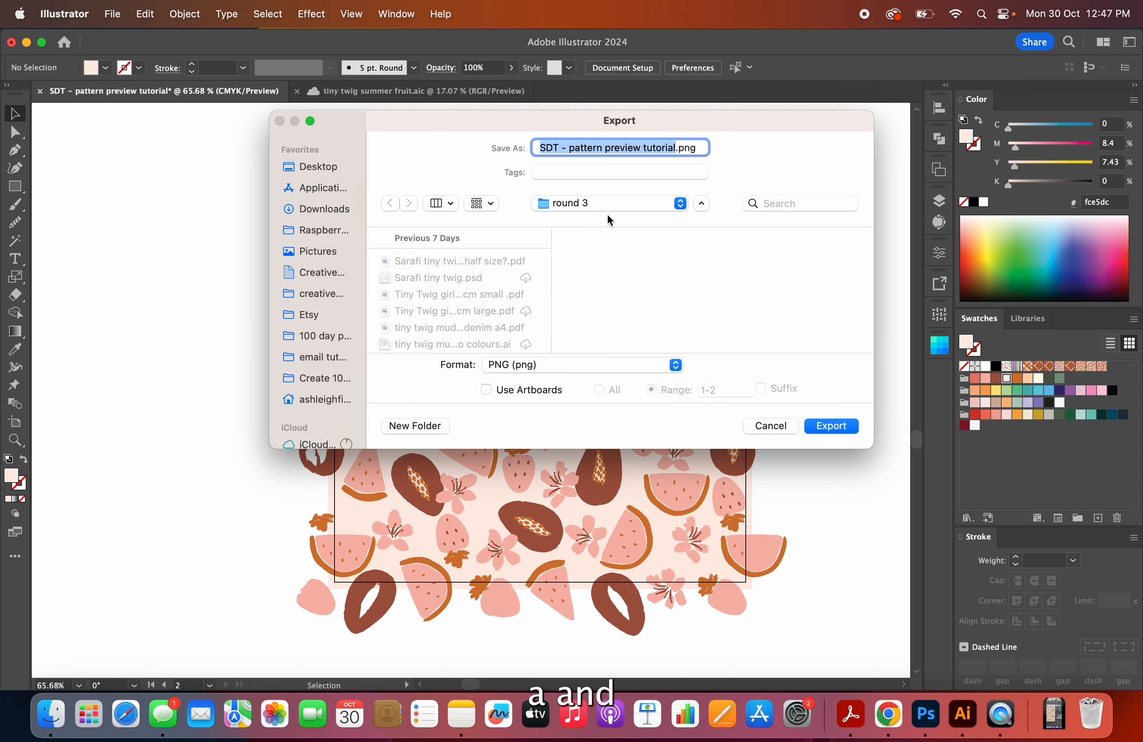
left_click(667, 365)
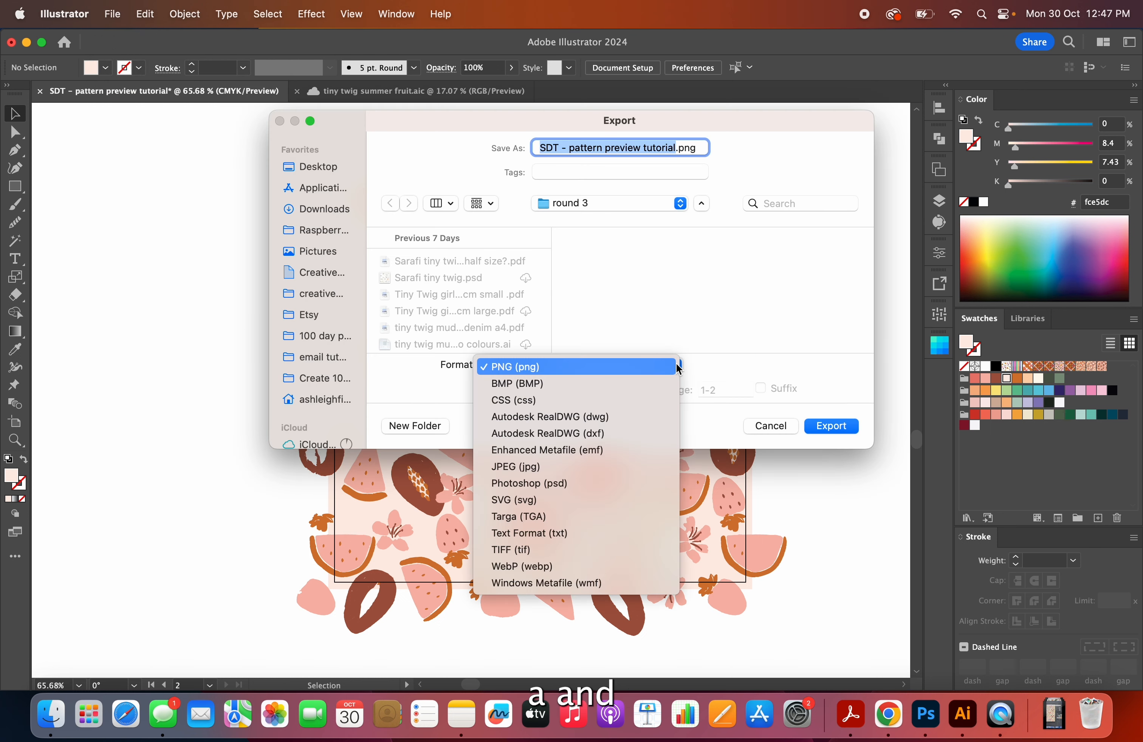
left_click(557, 461)
left_click(520, 391)
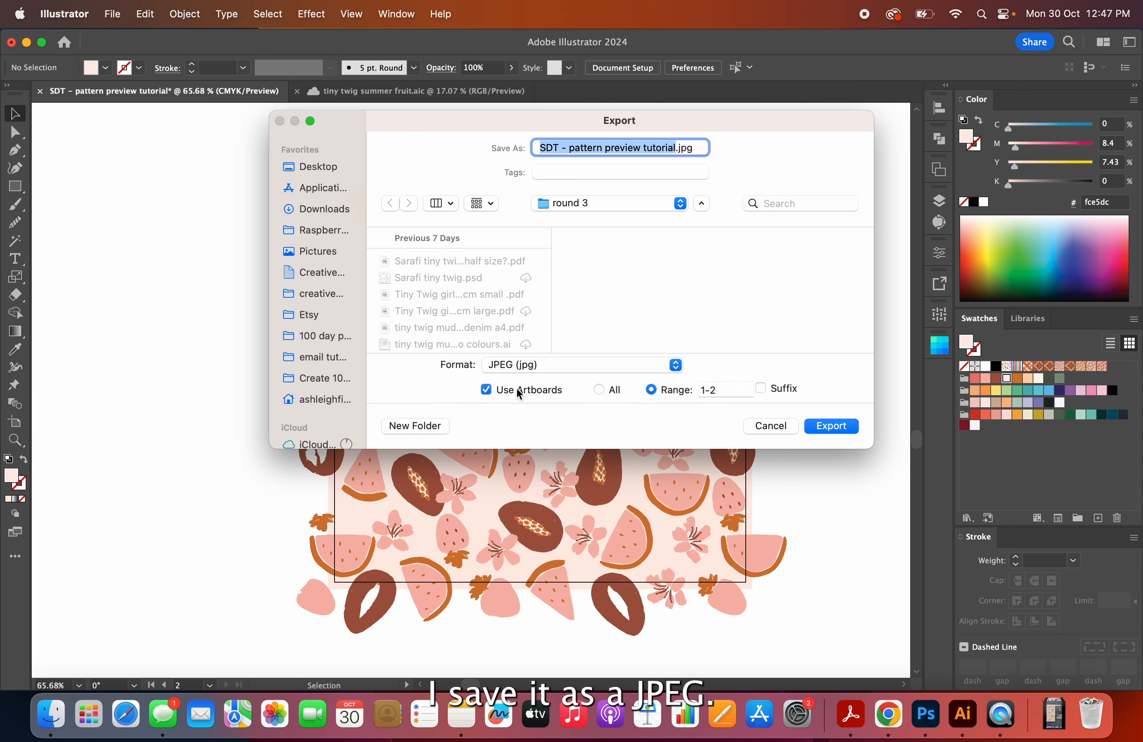
- Limit the export range to artboard 2 and export it as a CMYK JPEG at maximum quality and 300 ppi
left_click(715, 390)
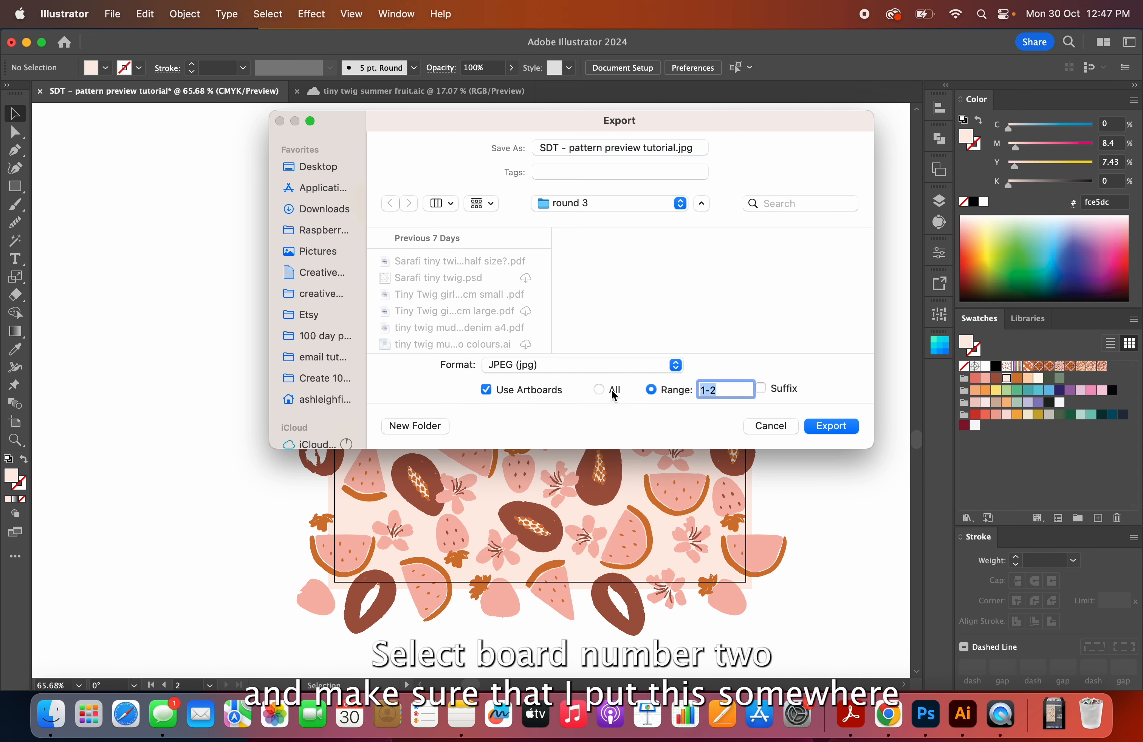
type("2")
scroll(326, 357, "down", 5)
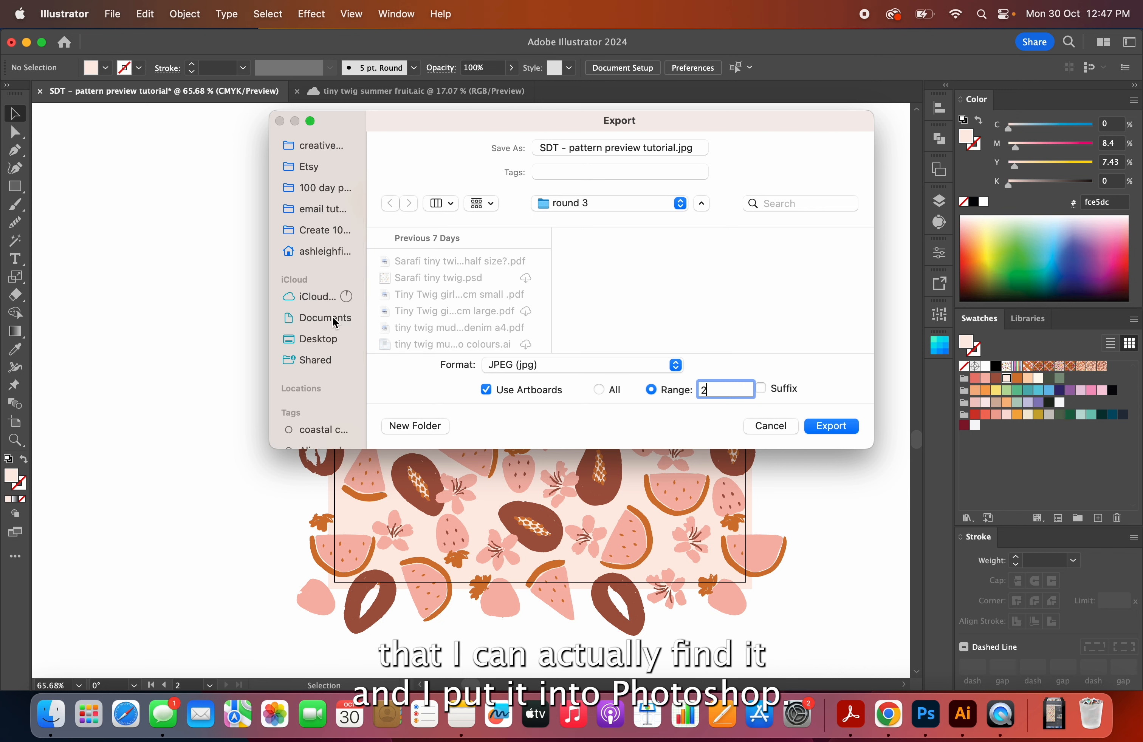
key("Return")
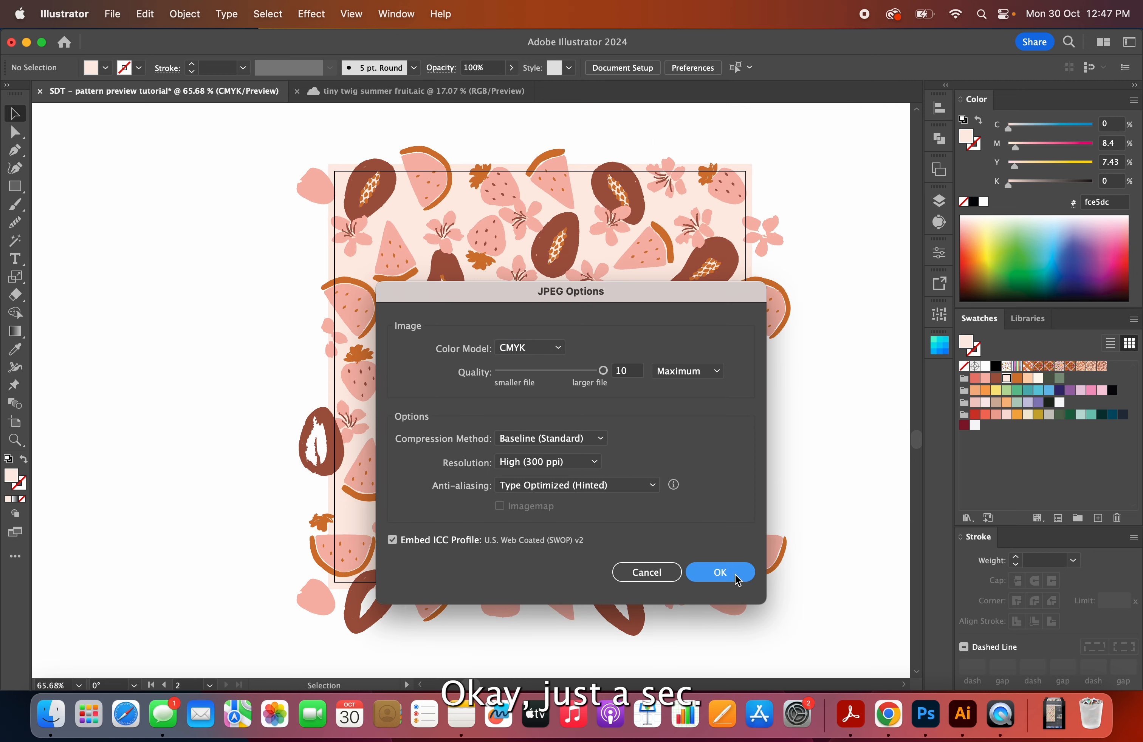
left_click(733, 574)
- Switch to Photoshop, unlock the exported JPEG's background layer and save the image as a new pattern under its file name
left_click(926, 714)
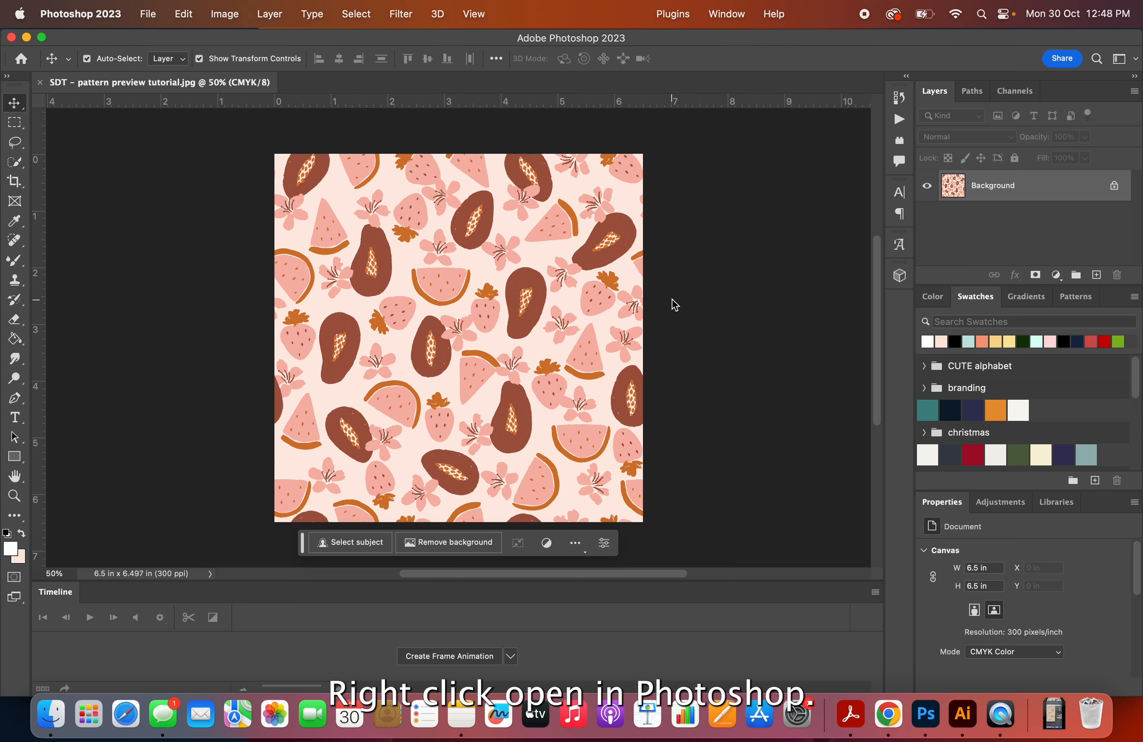
left_click(1115, 186)
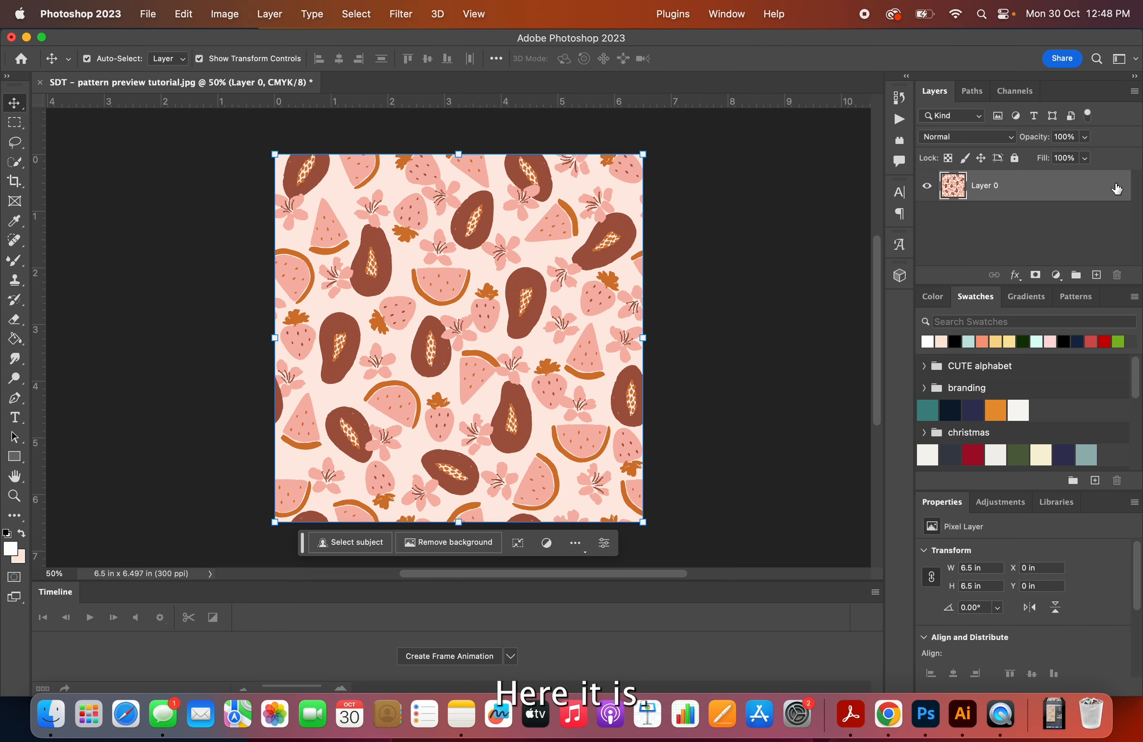
left_click(1072, 303)
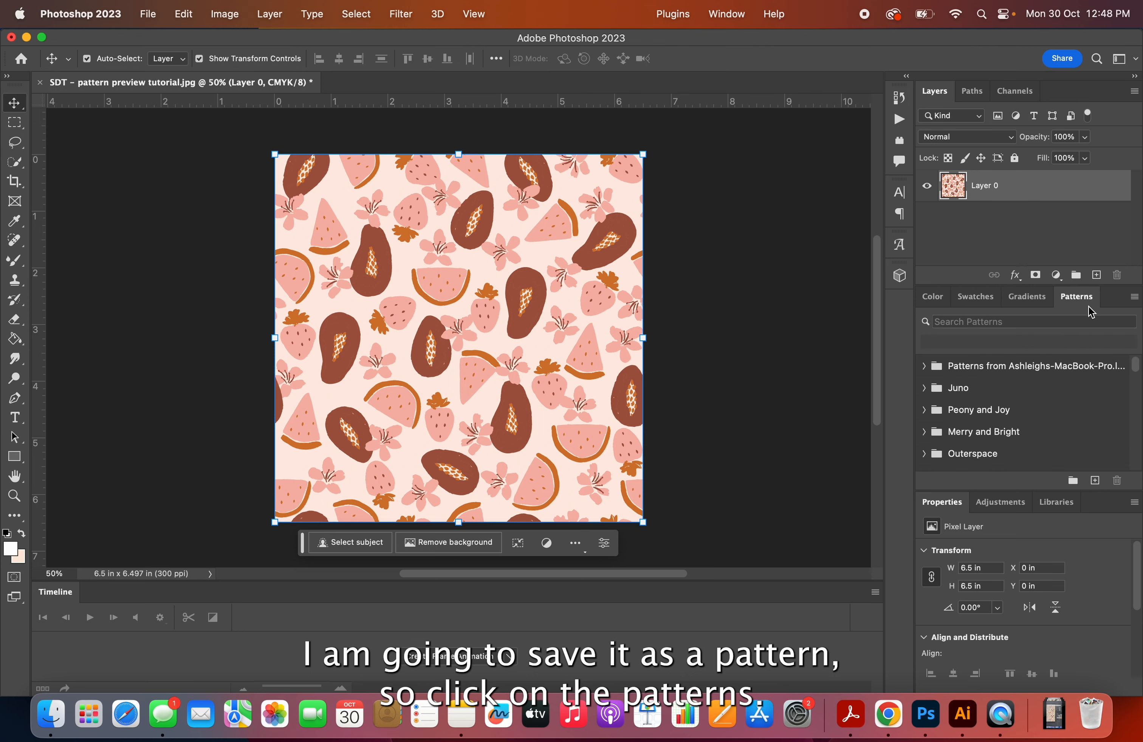
left_click(1095, 481)
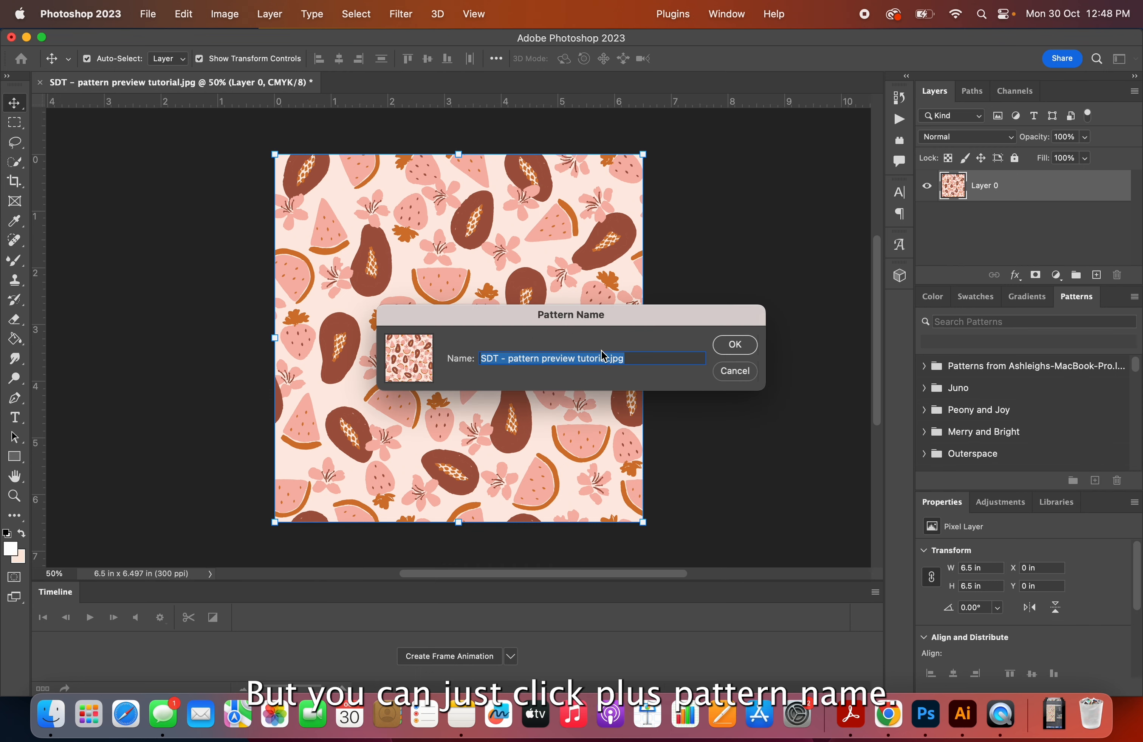
left_click(736, 345)
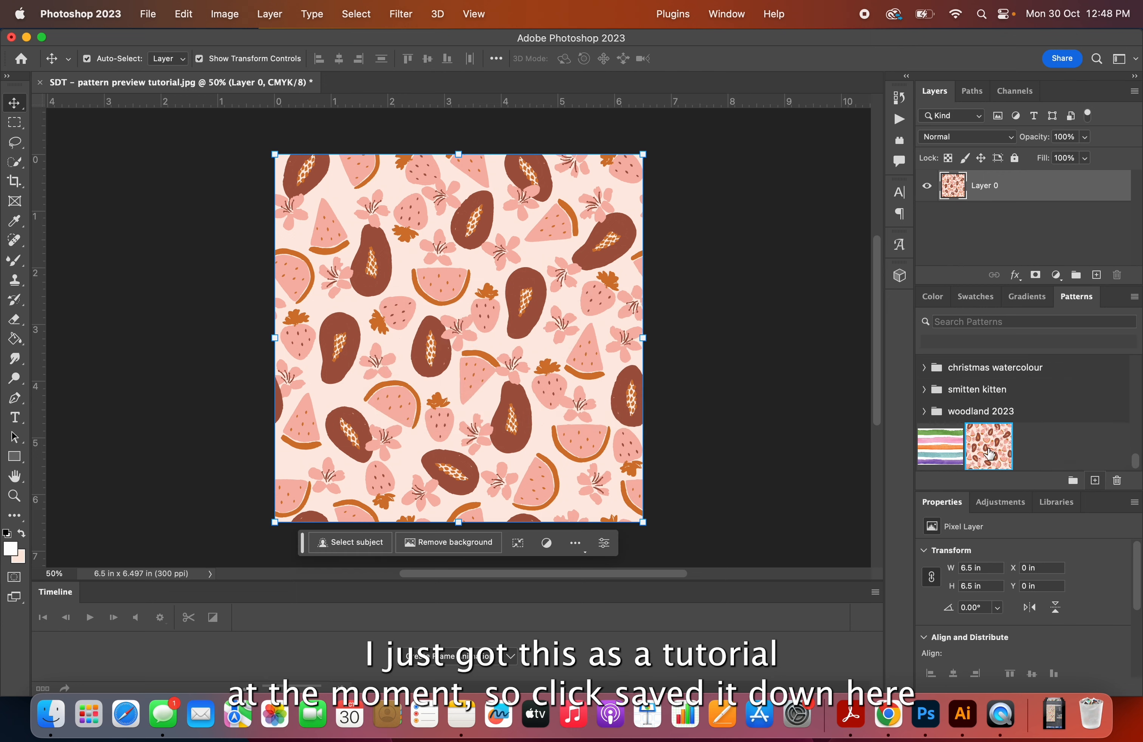
- Add a layer, hide the original image layer and fill the new layer with the saved fruit pattern
left_click(1096, 275)
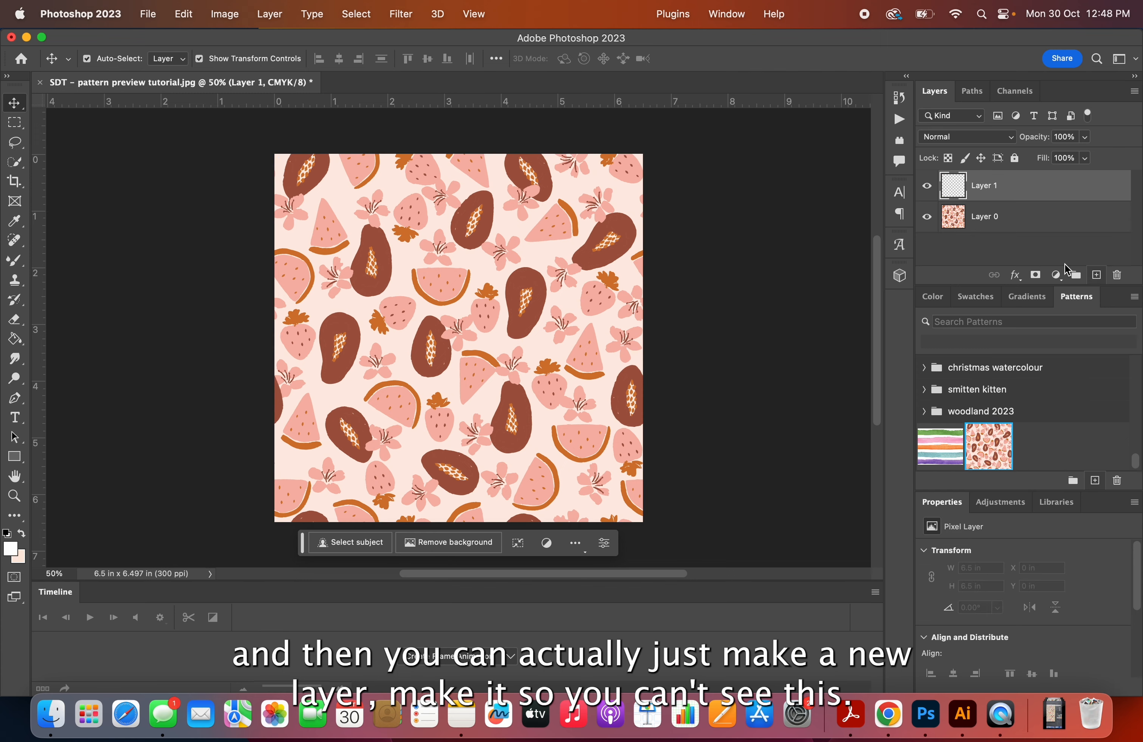
left_click(928, 217)
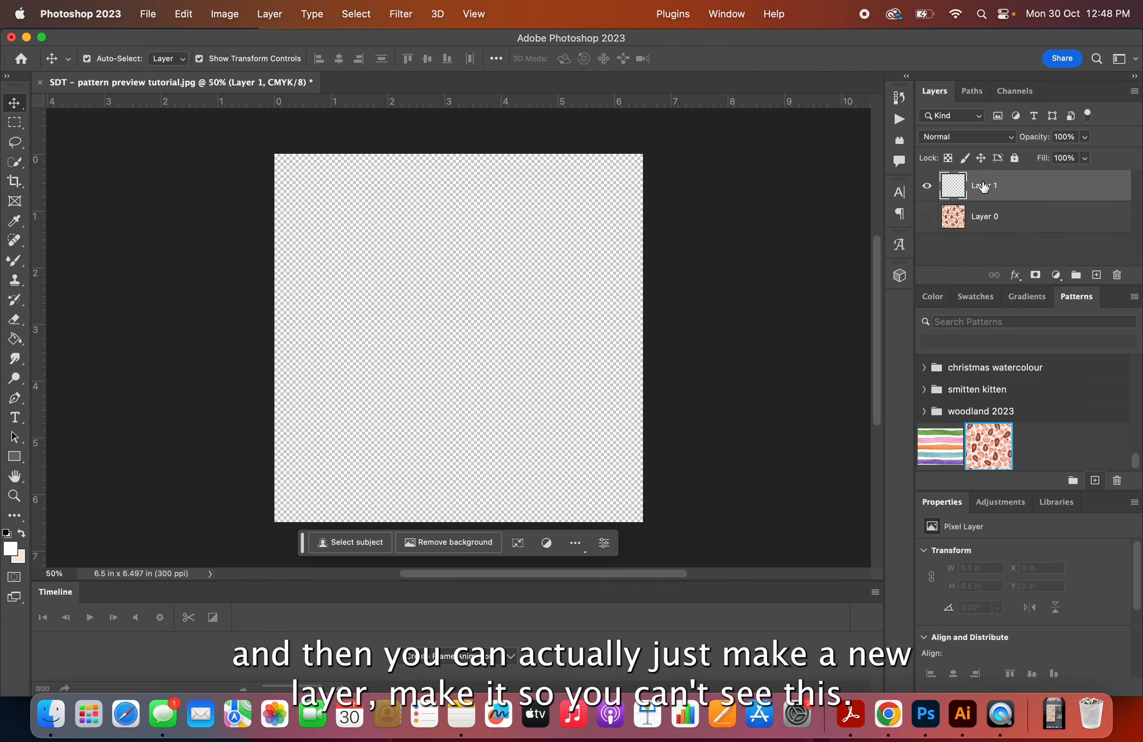
left_click(989, 443)
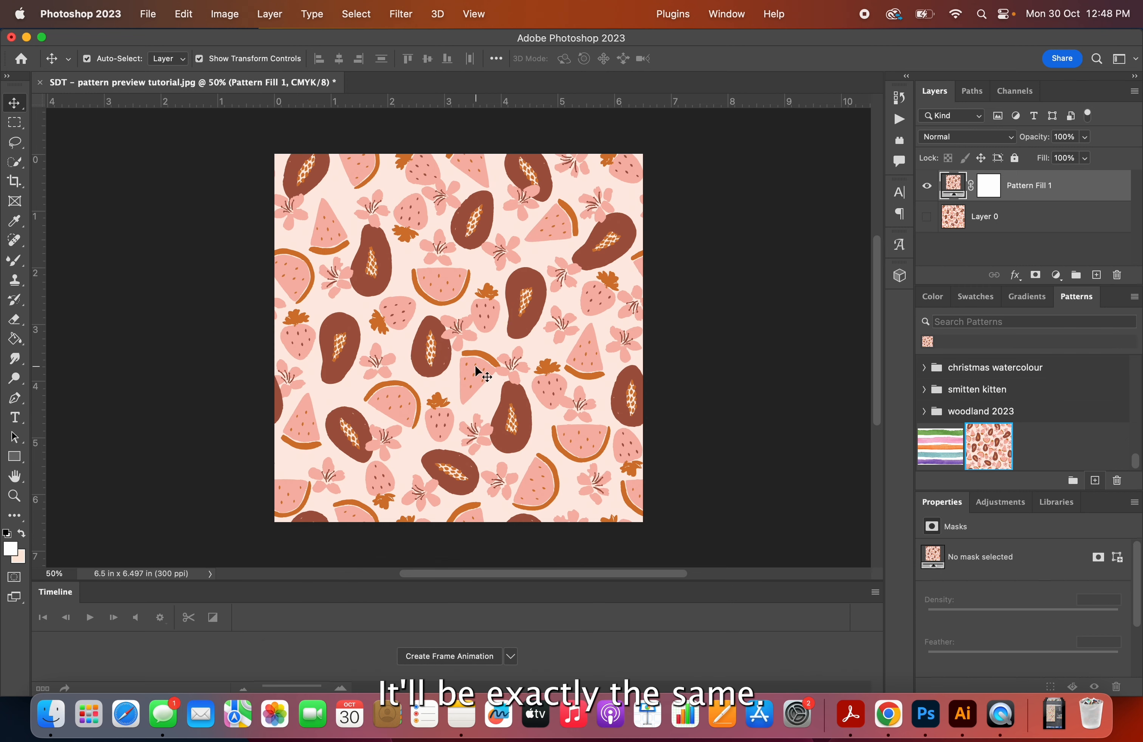
- Set the pattern fill layer's scale to 56%
double_click(957, 187)
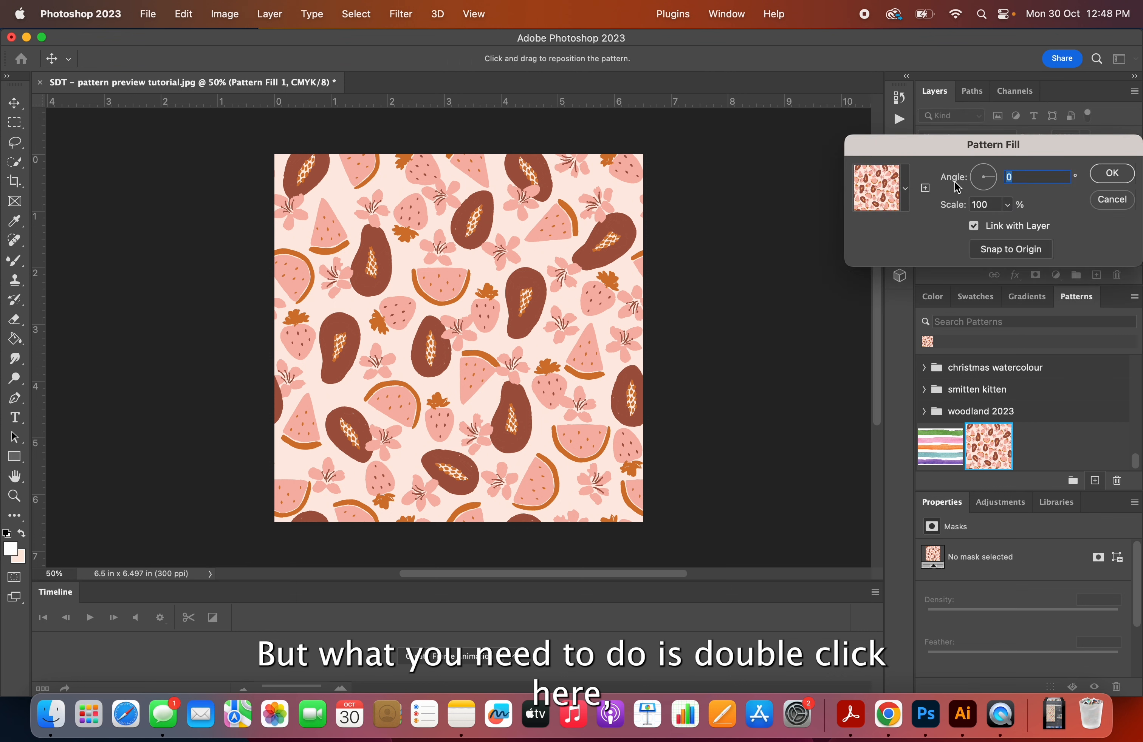
left_click(1009, 205)
left_click_drag(1008, 224, 1004, 224)
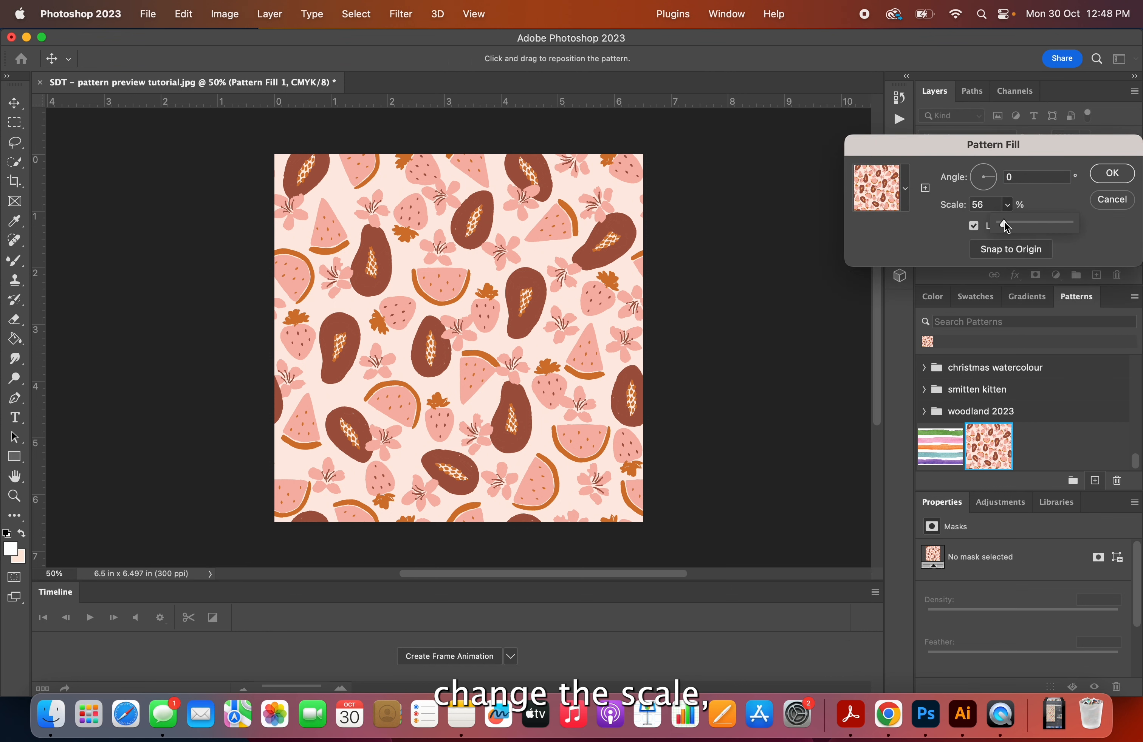
left_click(1112, 173)
- Examine the repeated fruit pattern up close for white lines where the tiles meet
scroll(456, 298, "up", 6)
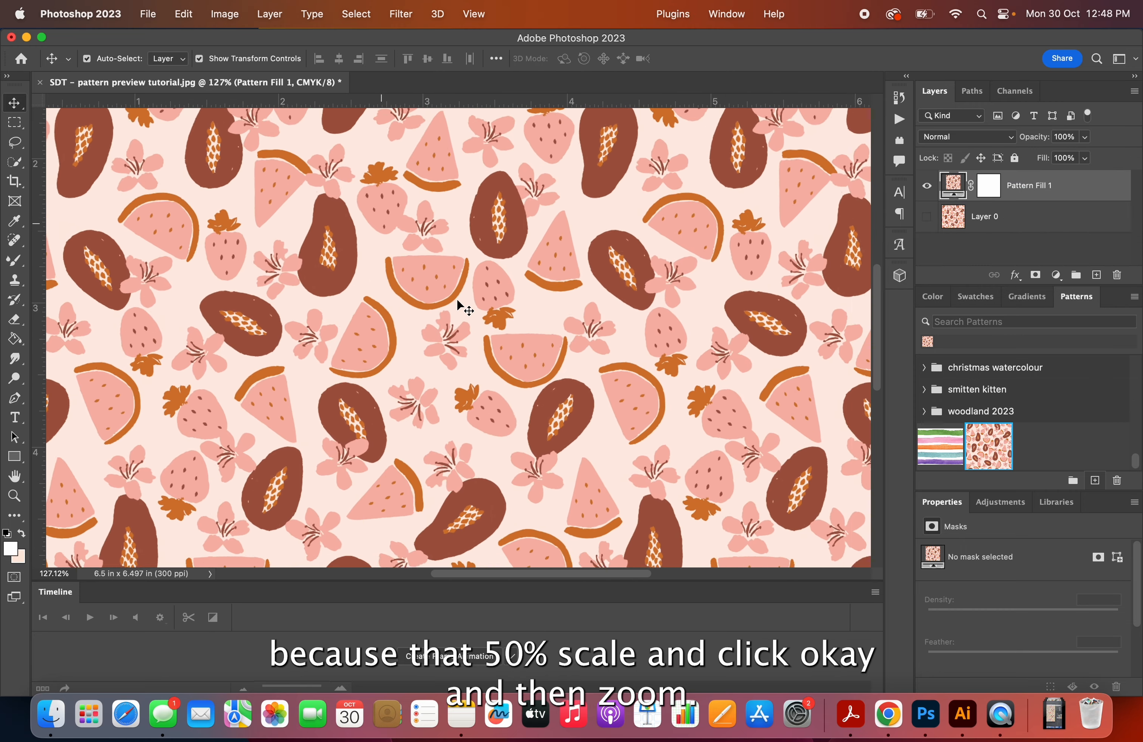
scroll(457, 301, "up", 4)
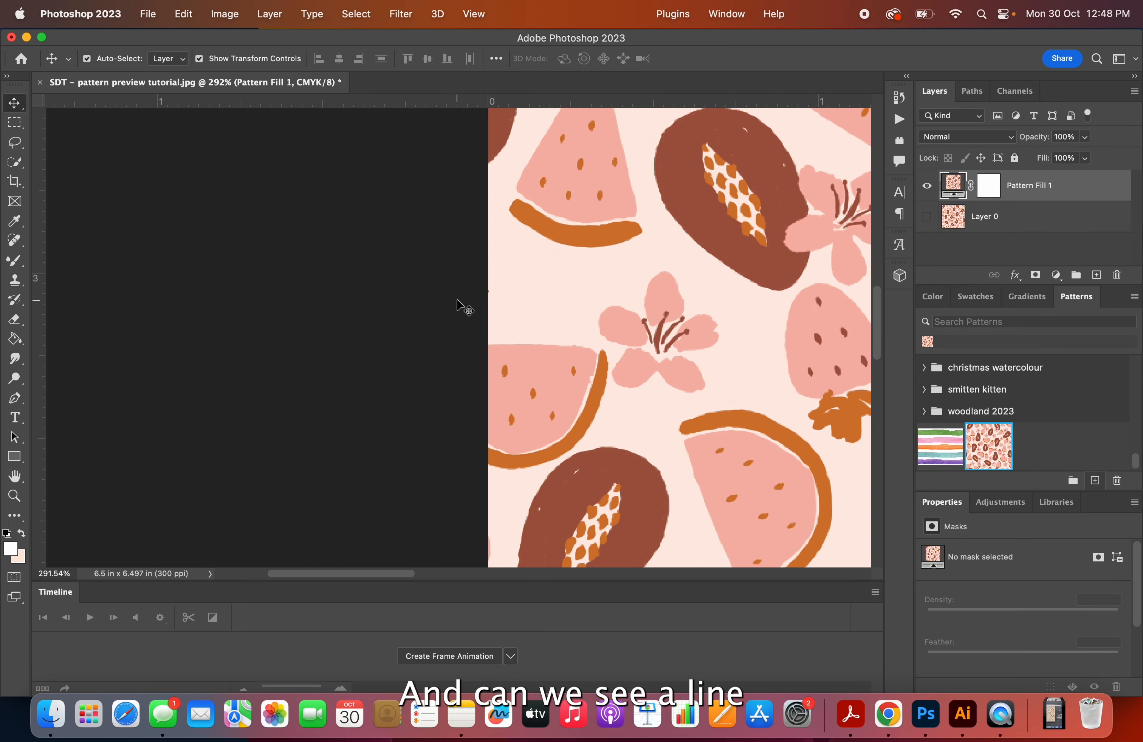
scroll(456, 298, "right", 3)
scroll(457, 298, "down", 4)
scroll(456, 298, "right", 6)
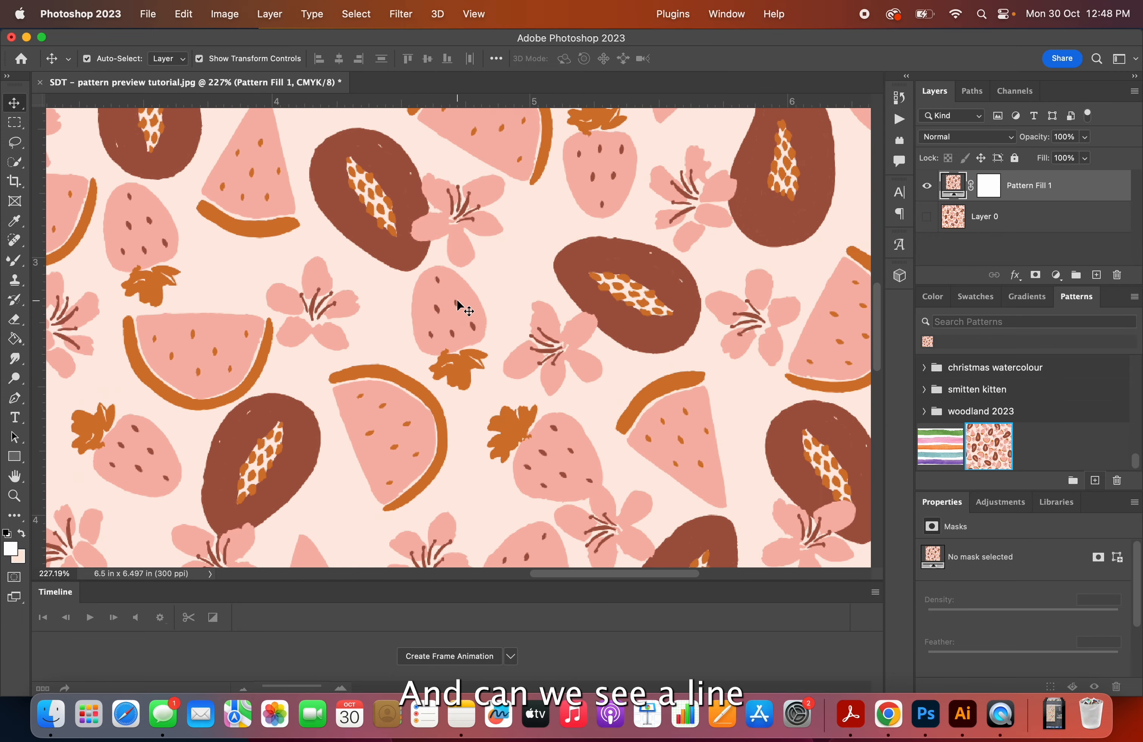
scroll(456, 298, "down", 1)
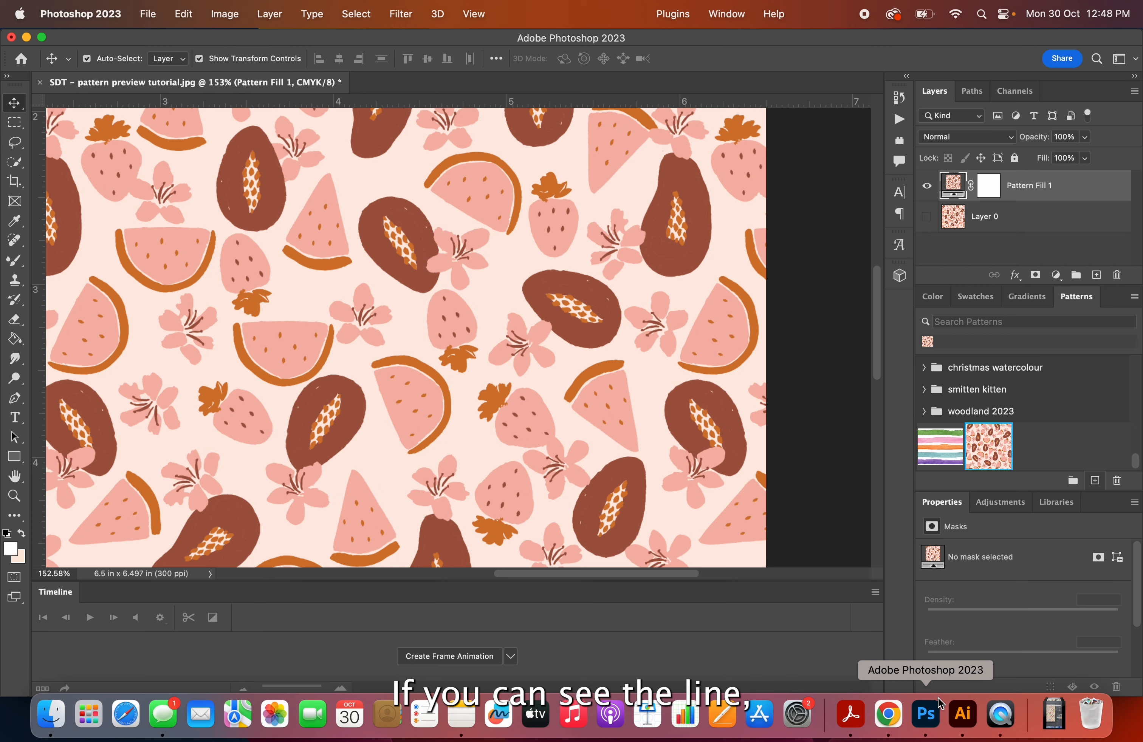
- Switch back to Illustrator and dismiss the Mockup (Beta) notification over the fruit tile document
left_click(961, 712)
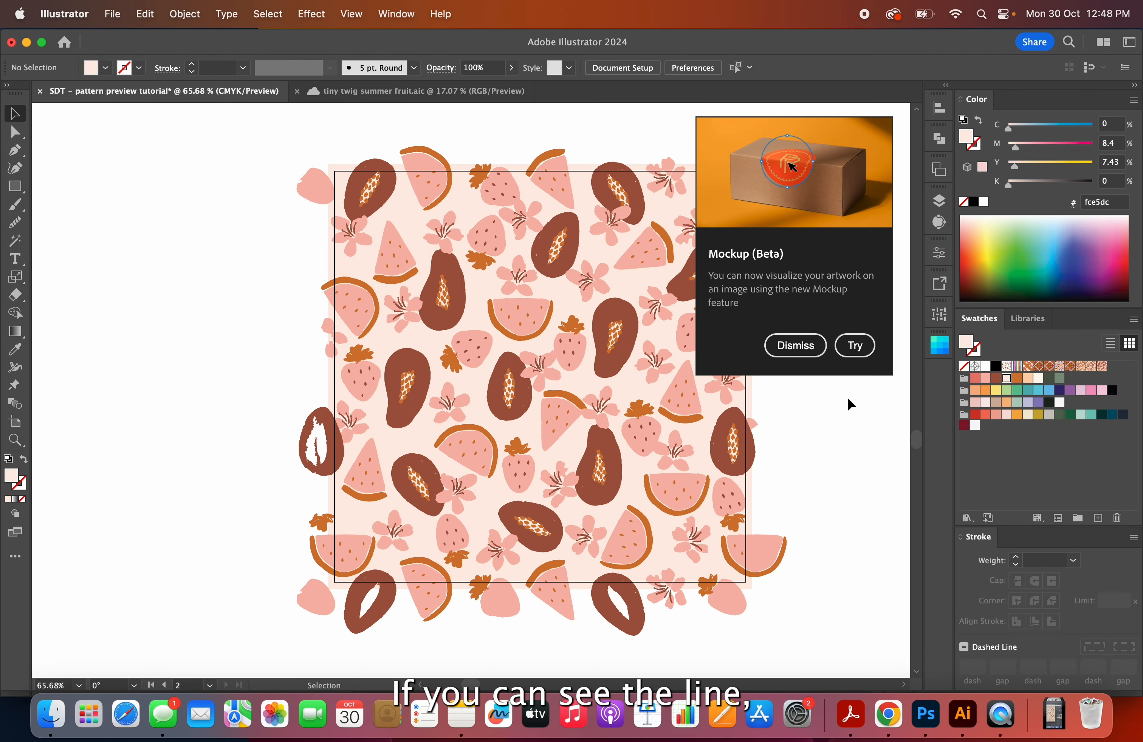
left_click(803, 345)
scroll(800, 338, "down", 2)
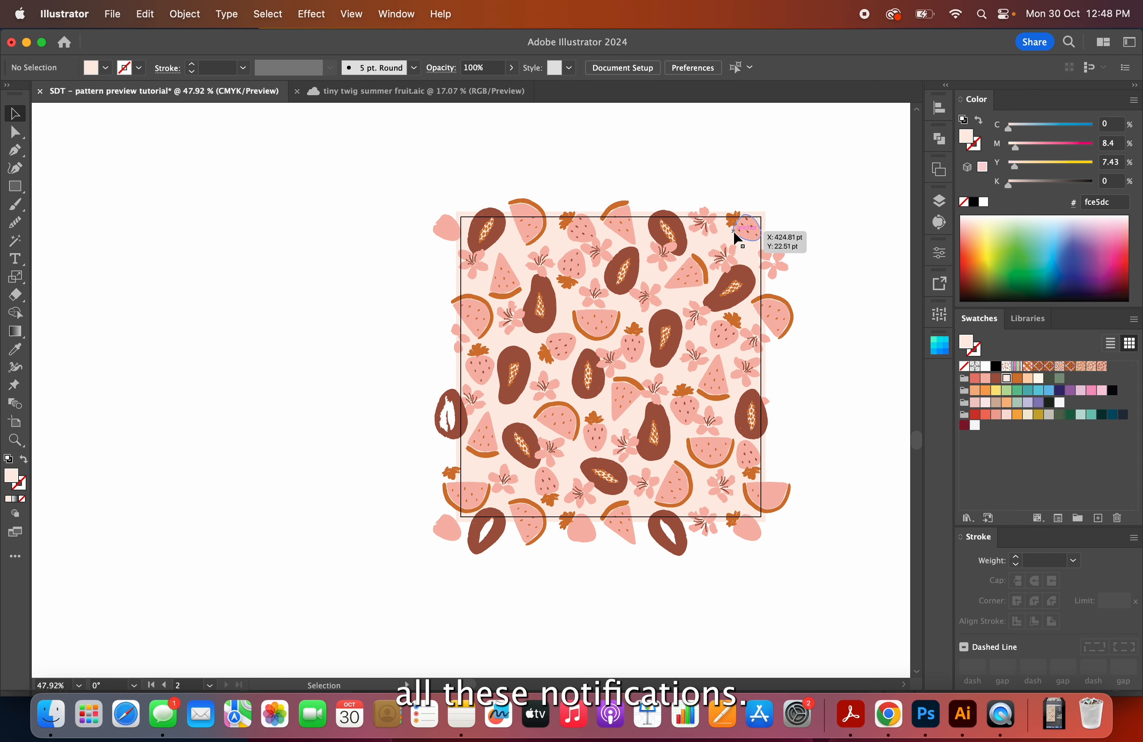
scroll(707, 238, "right", 3)
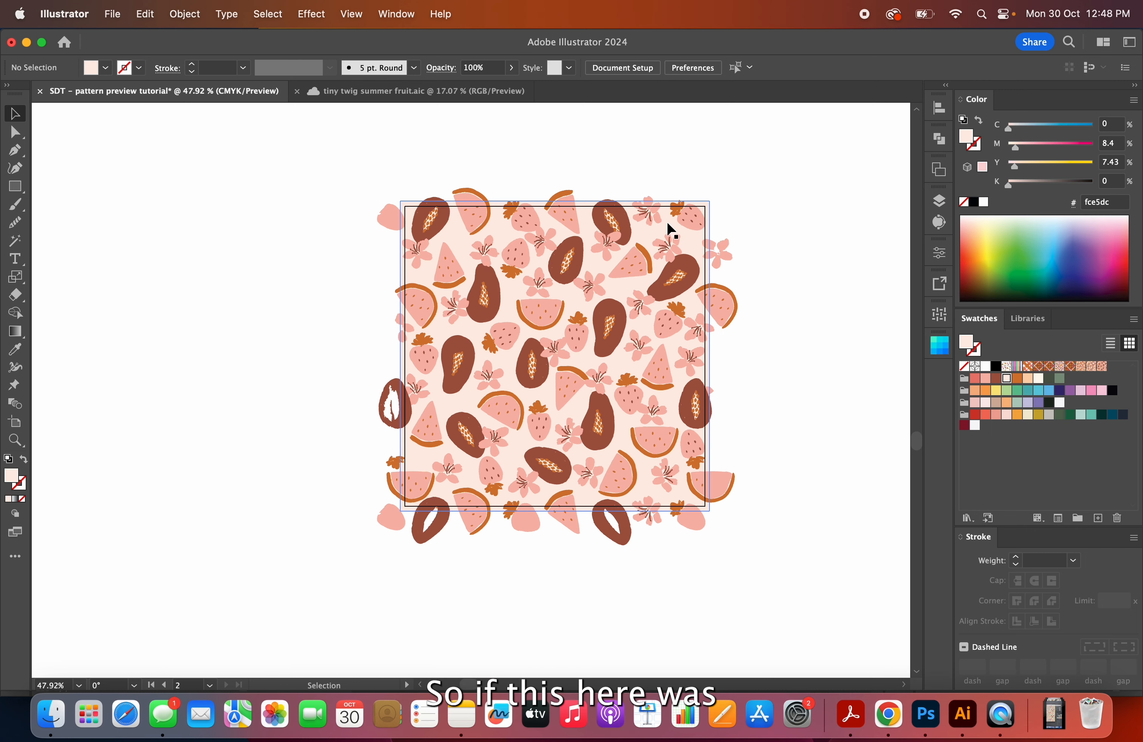
left_click(668, 224)
scroll(668, 225, "right", 3)
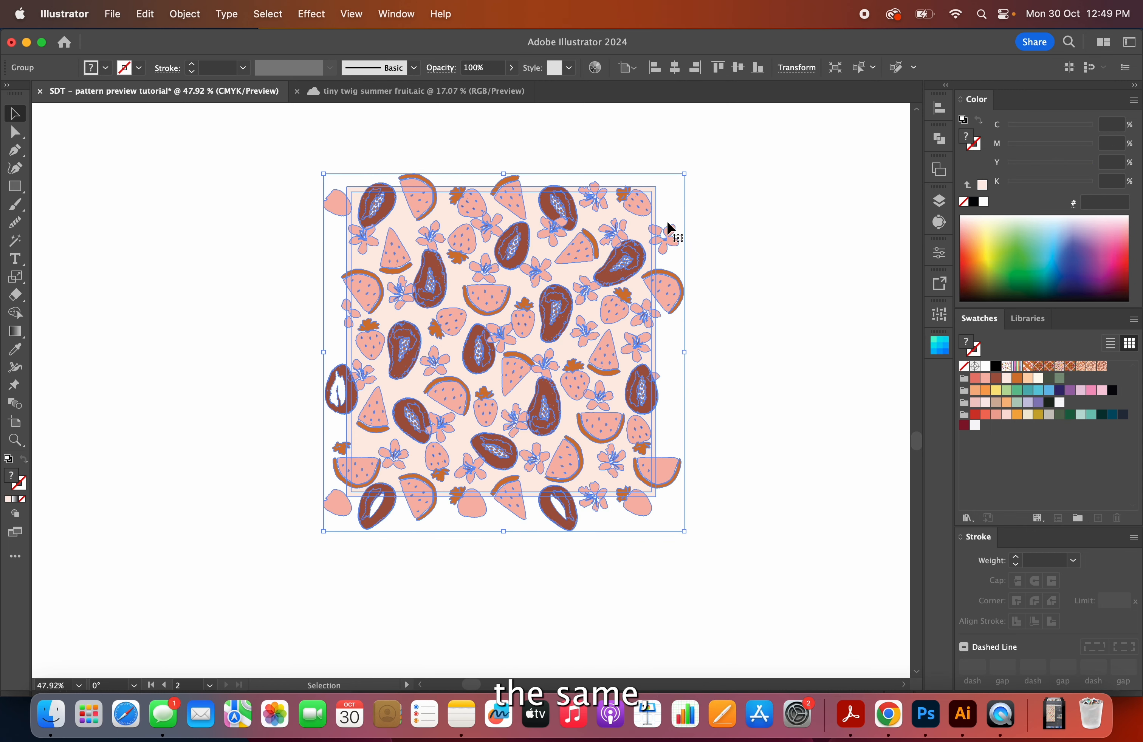
scroll(666, 221, "down", 5)
left_click(732, 230)
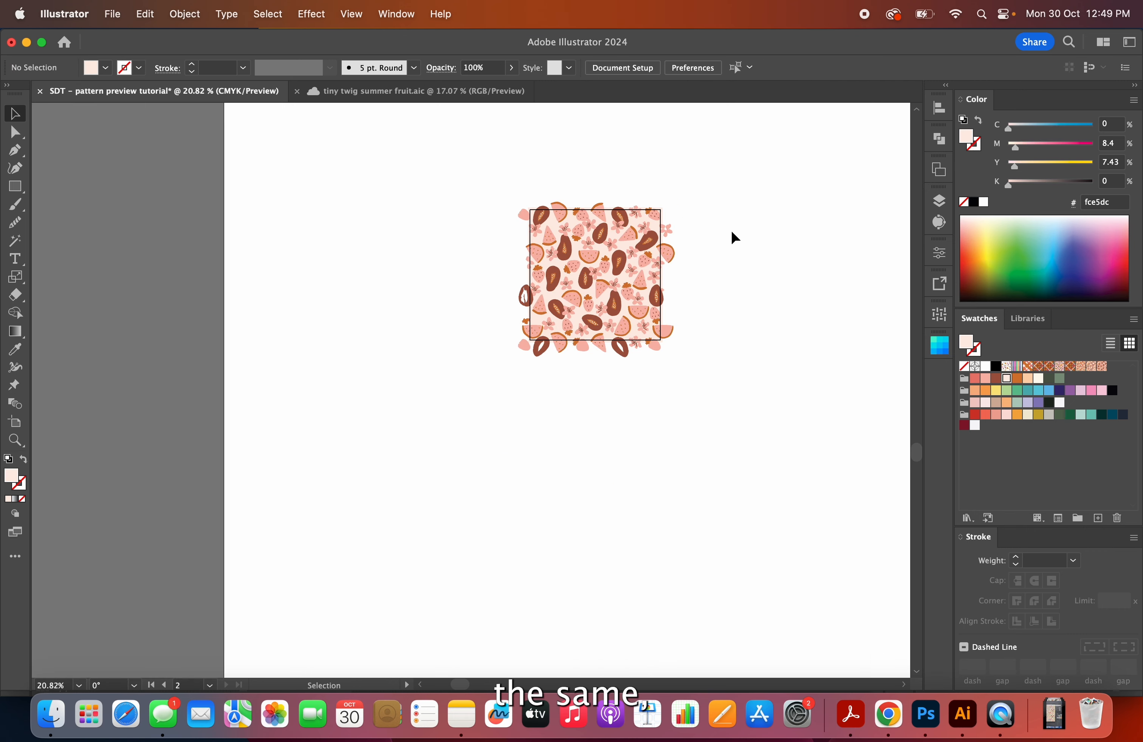
scroll(731, 229, "right", 4)
scroll(731, 229, "down", 3)
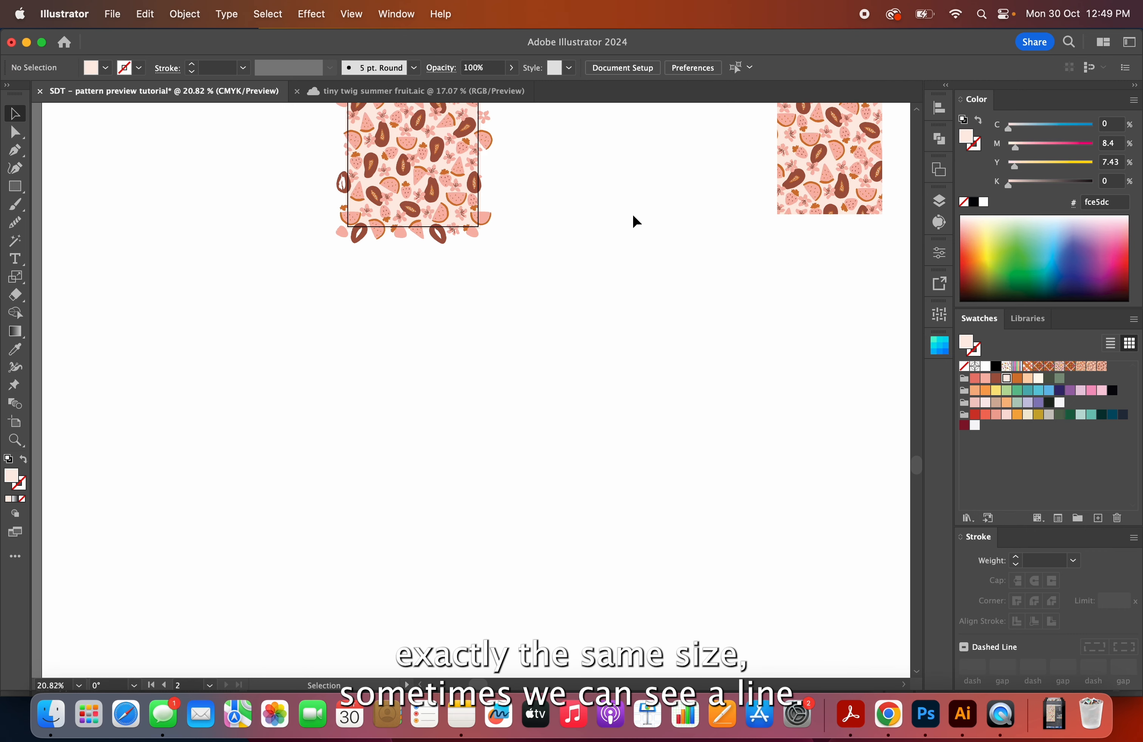
scroll(635, 222, "up", 2)
scroll(635, 223, "left", 2)
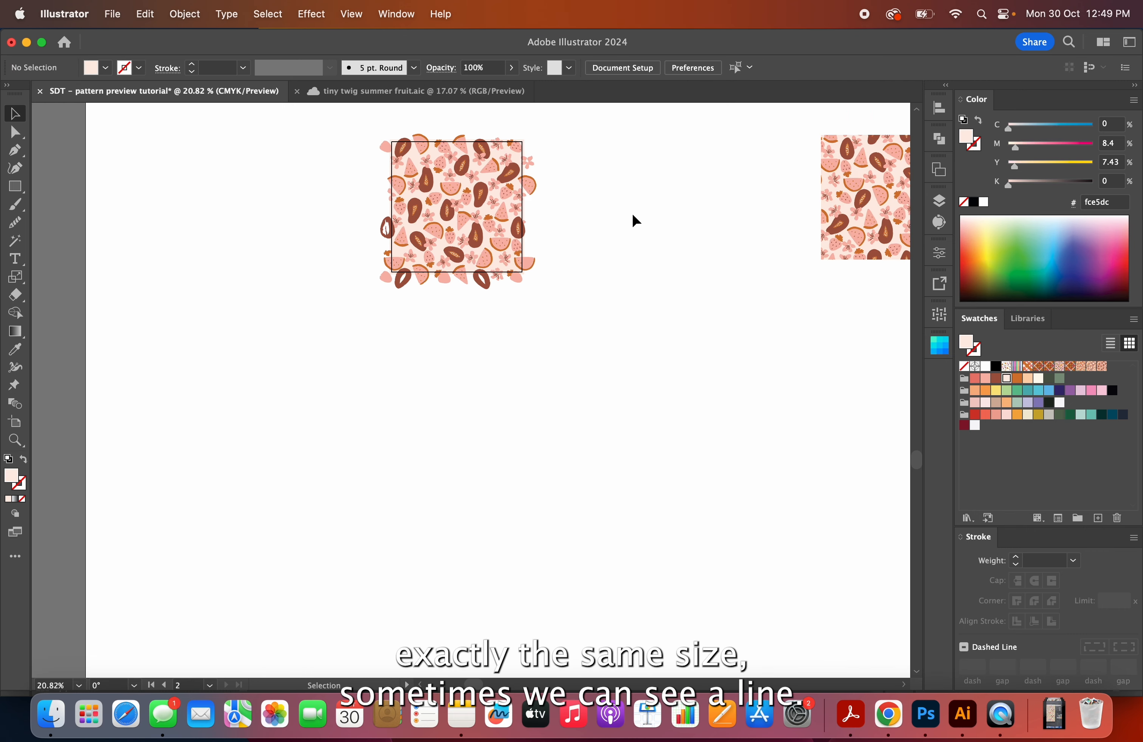
scroll(506, 276, "up", 4)
left_click(506, 275)
scroll(523, 196, "up", 3)
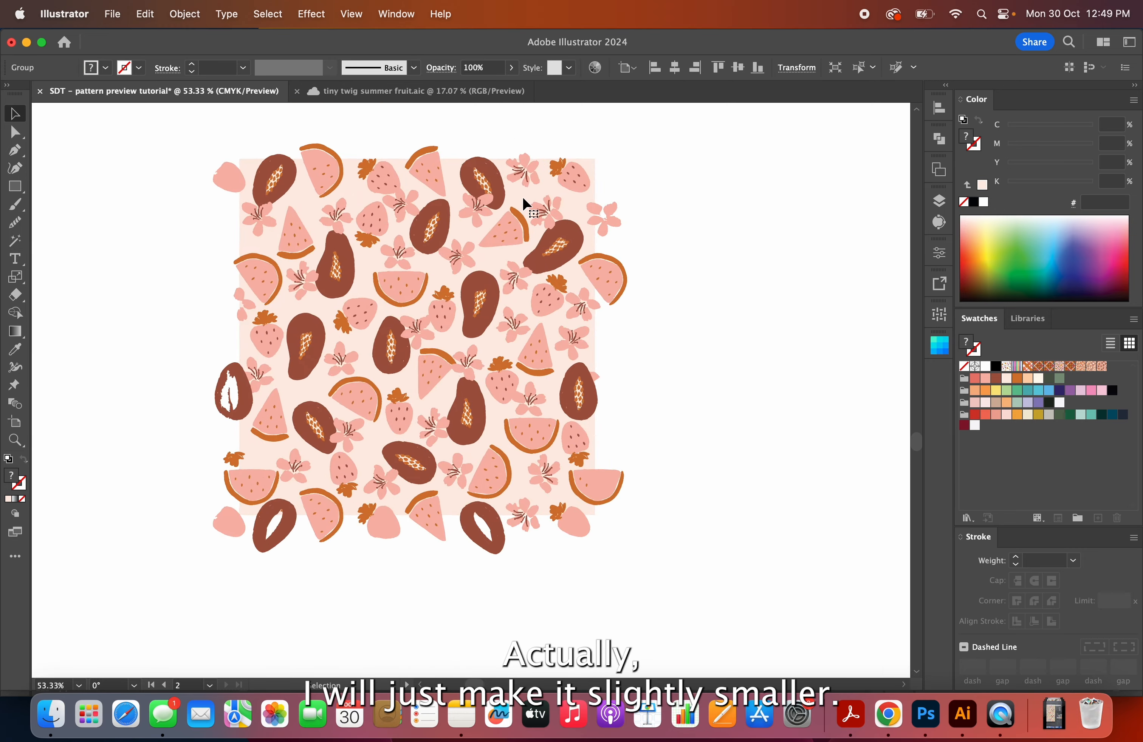
key("s")
key("v")
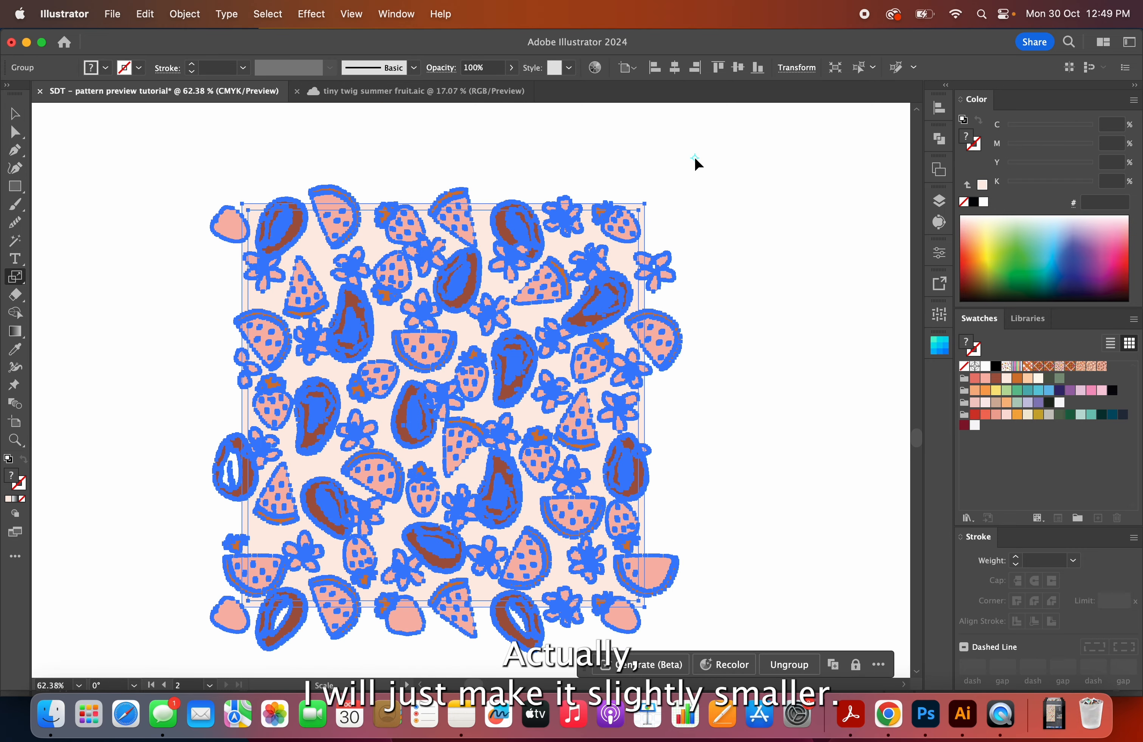
left_click(695, 158)
double_click(614, 256)
key("s")
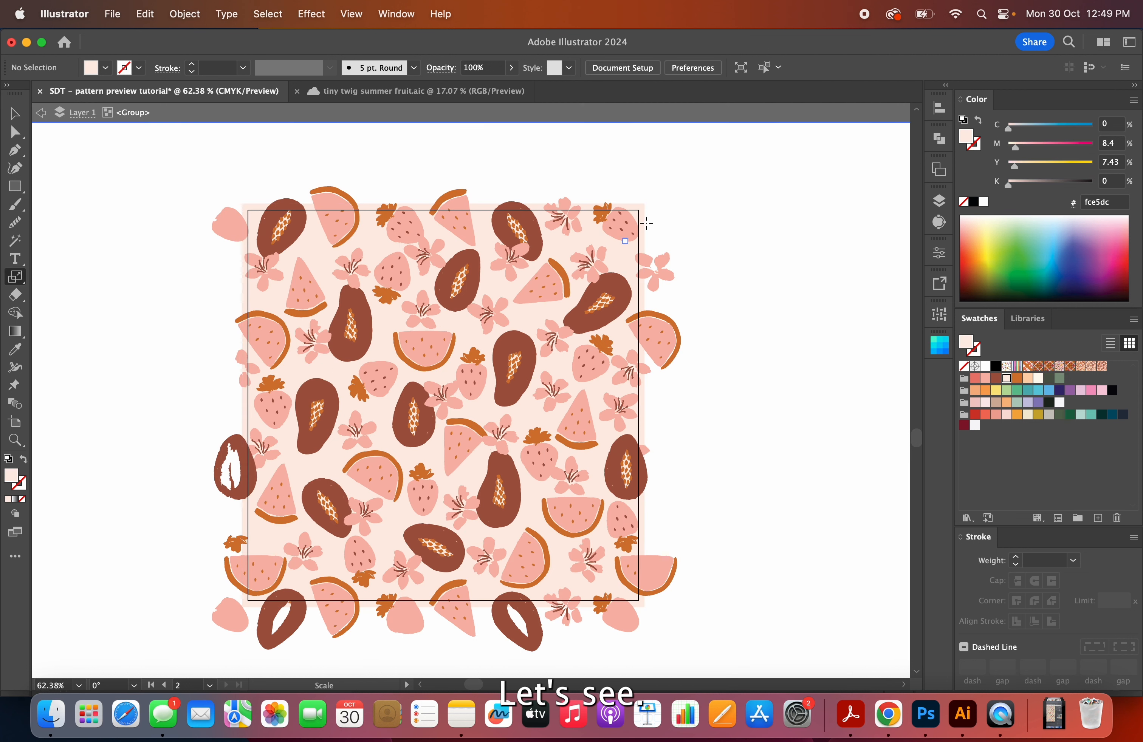
key("v")
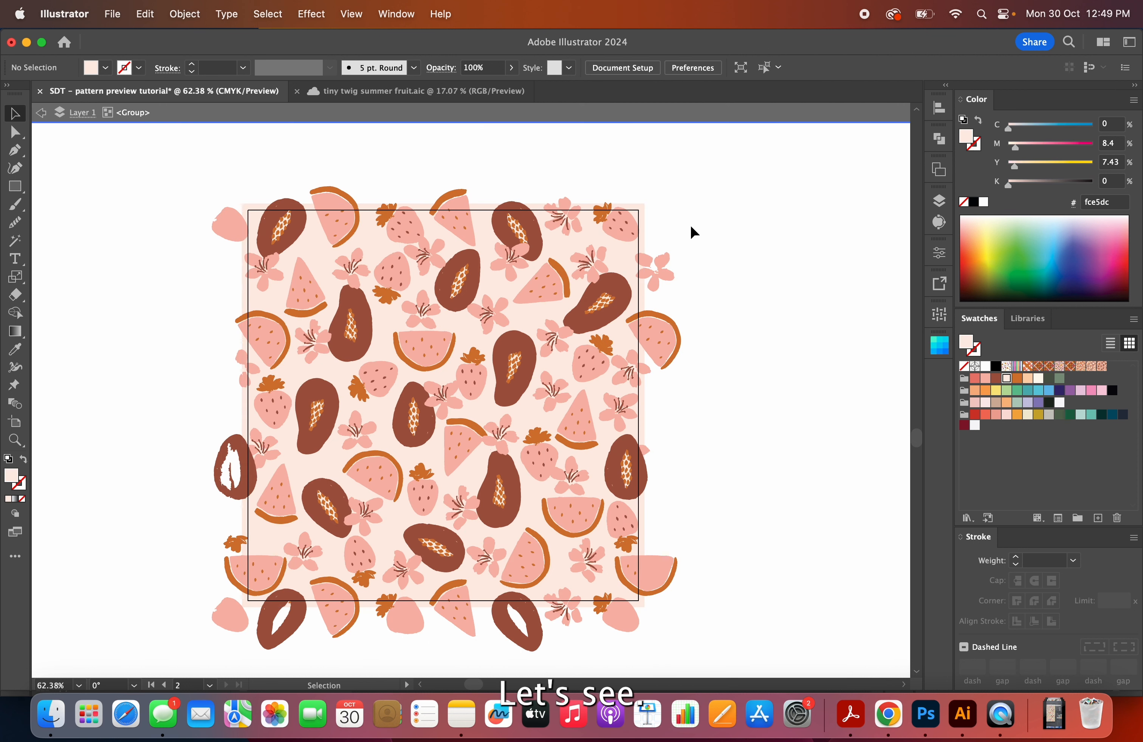
key("Escape")
- Isolate the pink background square, scale it down to slightly inside the artboard edges with the Scale tool, and deselect it
left_click(626, 250)
double_click(626, 250)
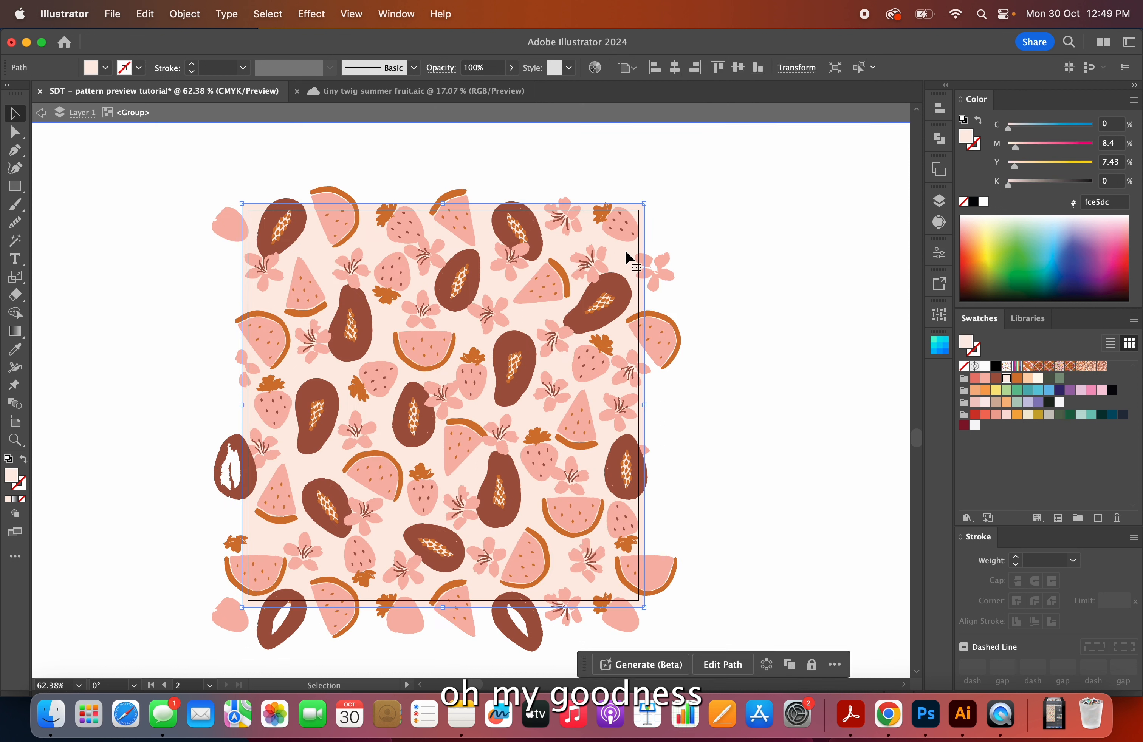
key("s")
left_click_drag(698, 159, 686, 168)
key("v")
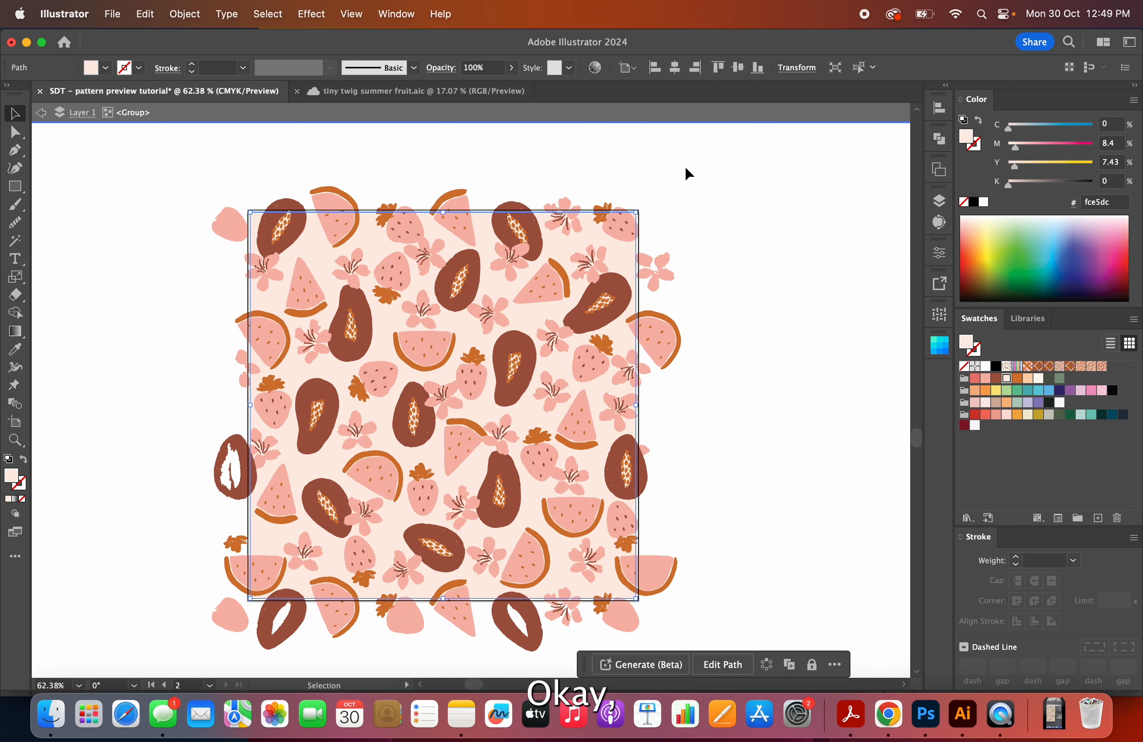
left_click(700, 211)
scroll(638, 248, "up", 5)
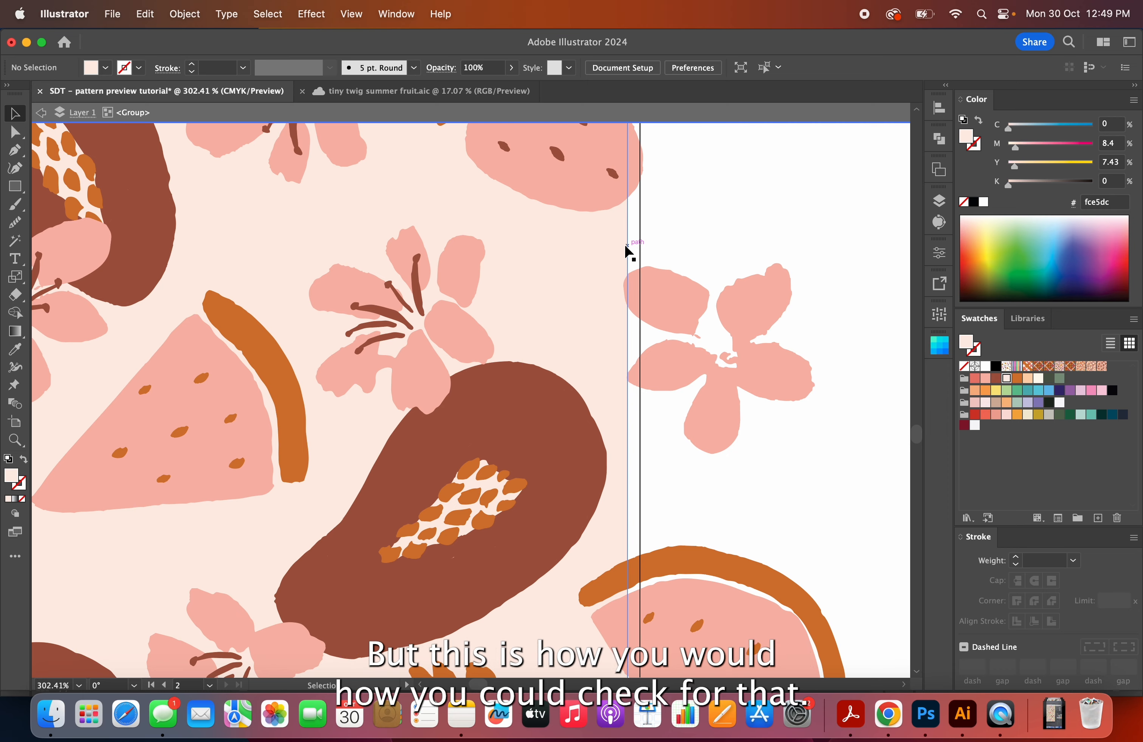
- Switch to Photoshop and examine the outer edge of the exported "white line" pattern tile up close
scroll(629, 251, "down", 6)
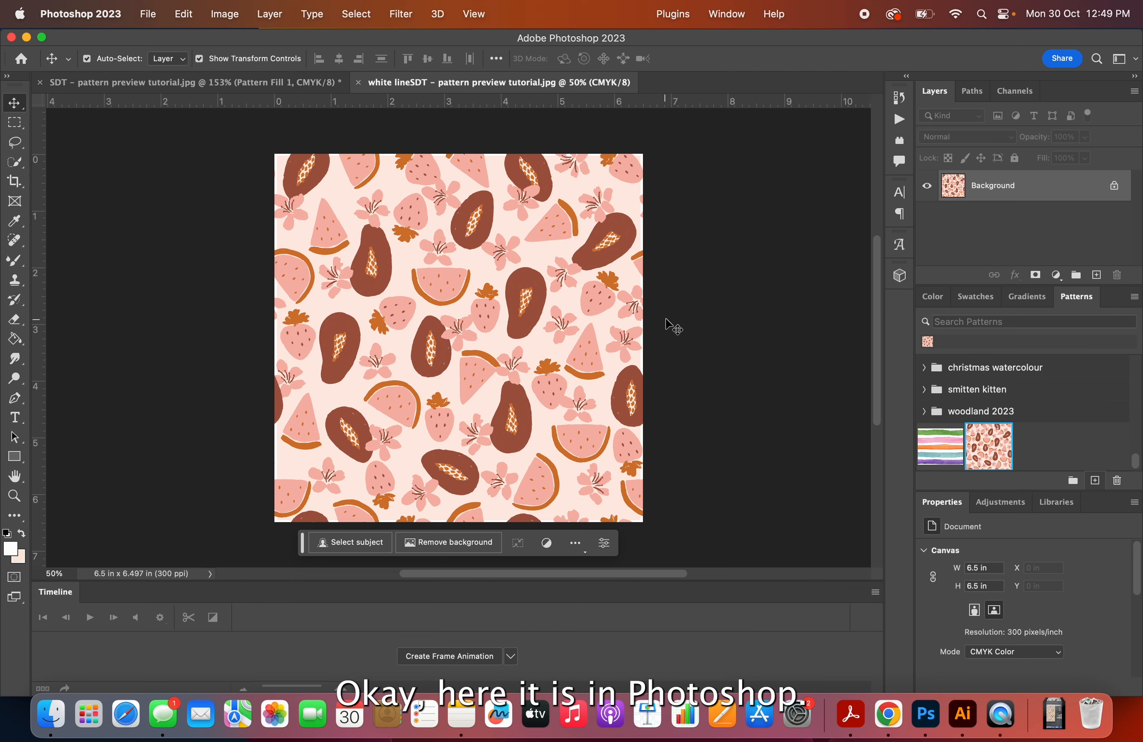
scroll(666, 318, "up", 8)
scroll(666, 319, "right", 10)
scroll(666, 318, "left", 3)
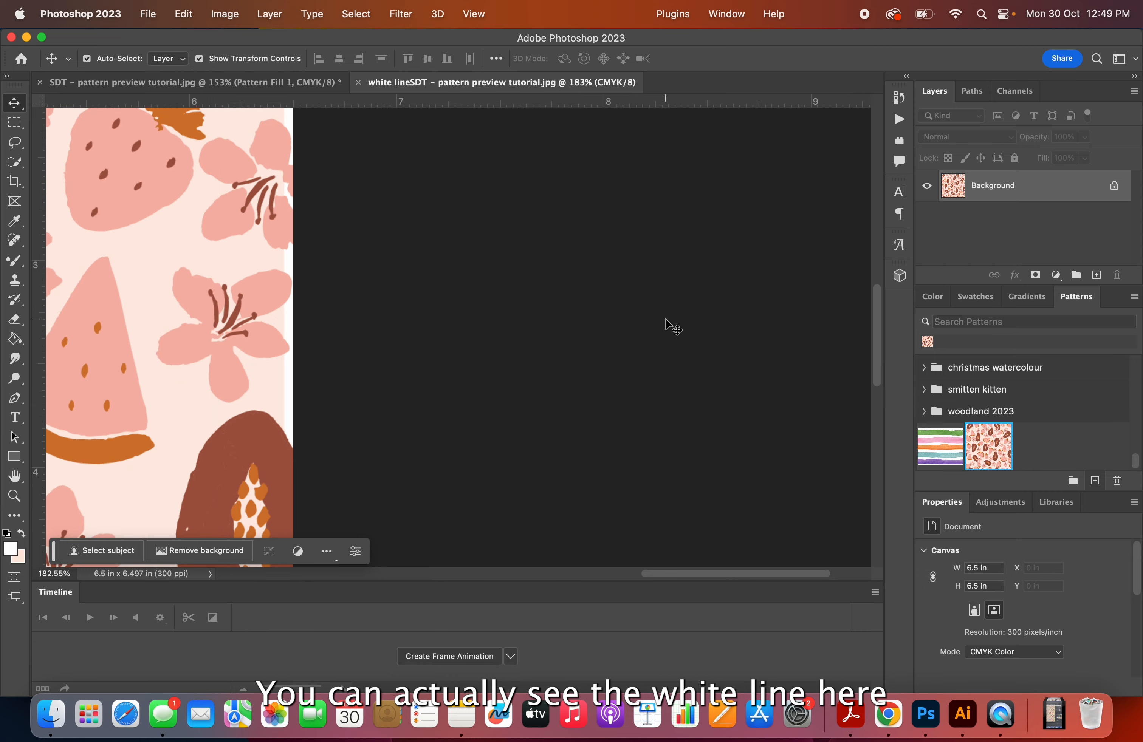
scroll(292, 272, "down", 10)
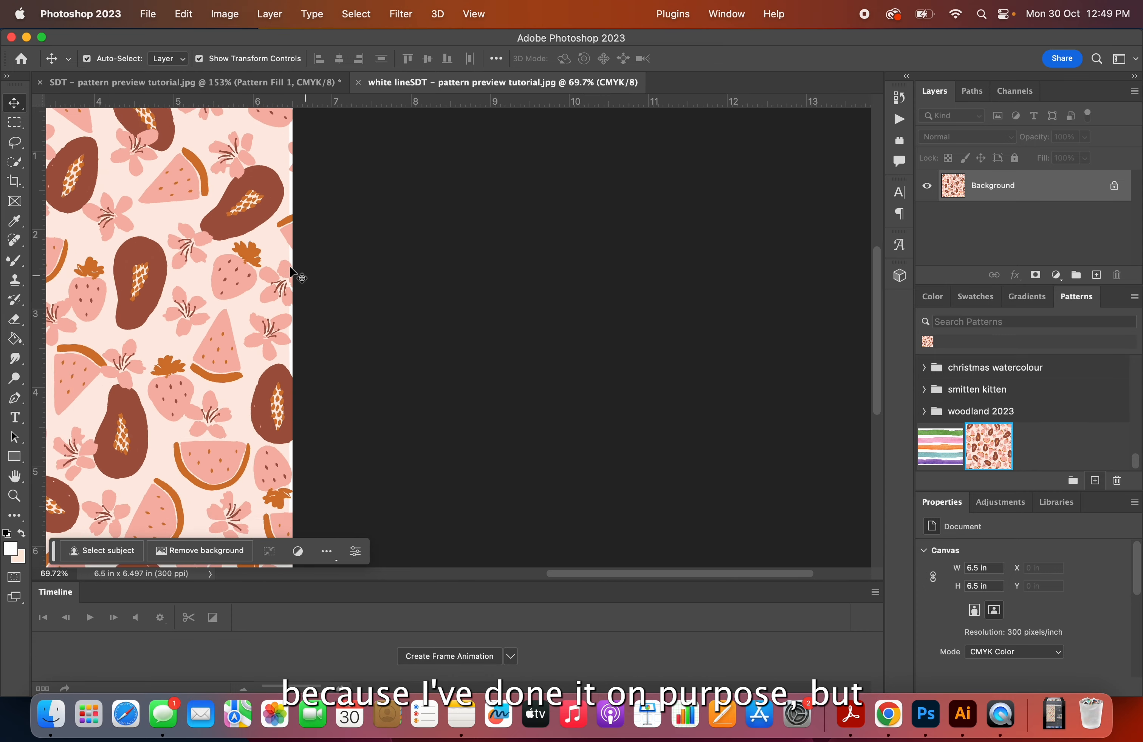
scroll(291, 273, "left", 5)
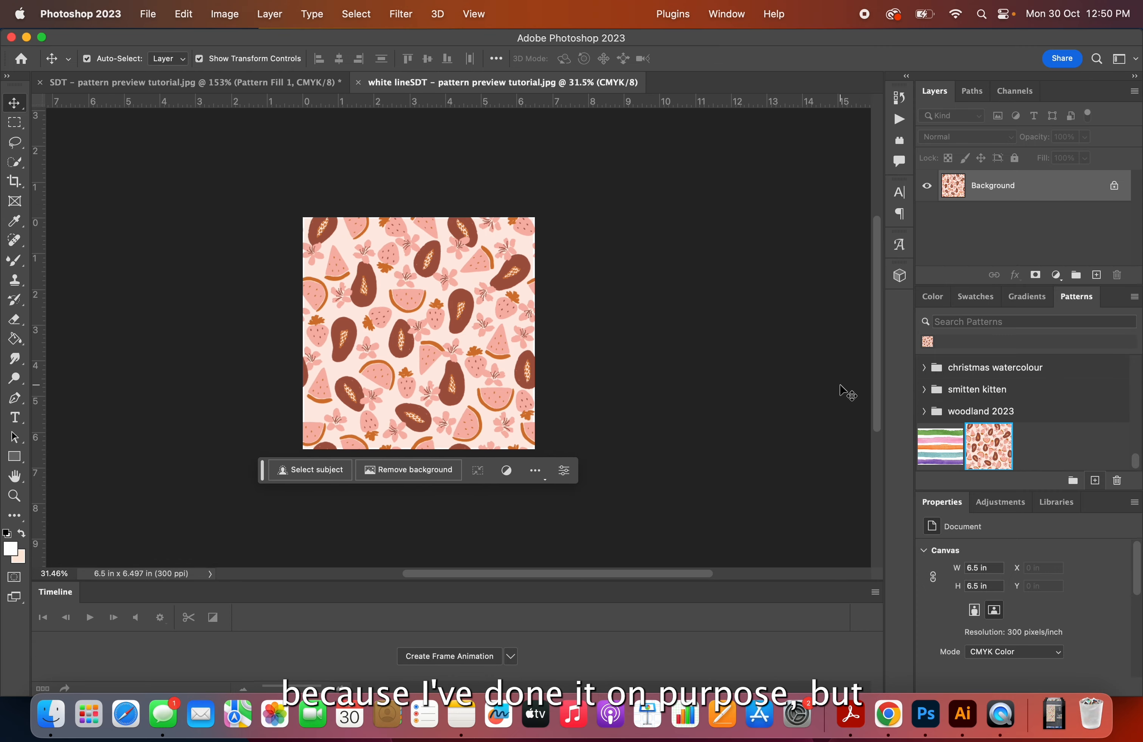
- Save the "white line" tile as a new pattern and apply it to the document as a pattern fill layer
left_click(1094, 480)
key("Return")
left_click(1036, 446)
- Set the new pattern fill layer's scale to 50%
double_click(952, 185)
left_click_drag(988, 205, 910, 209)
type("50")
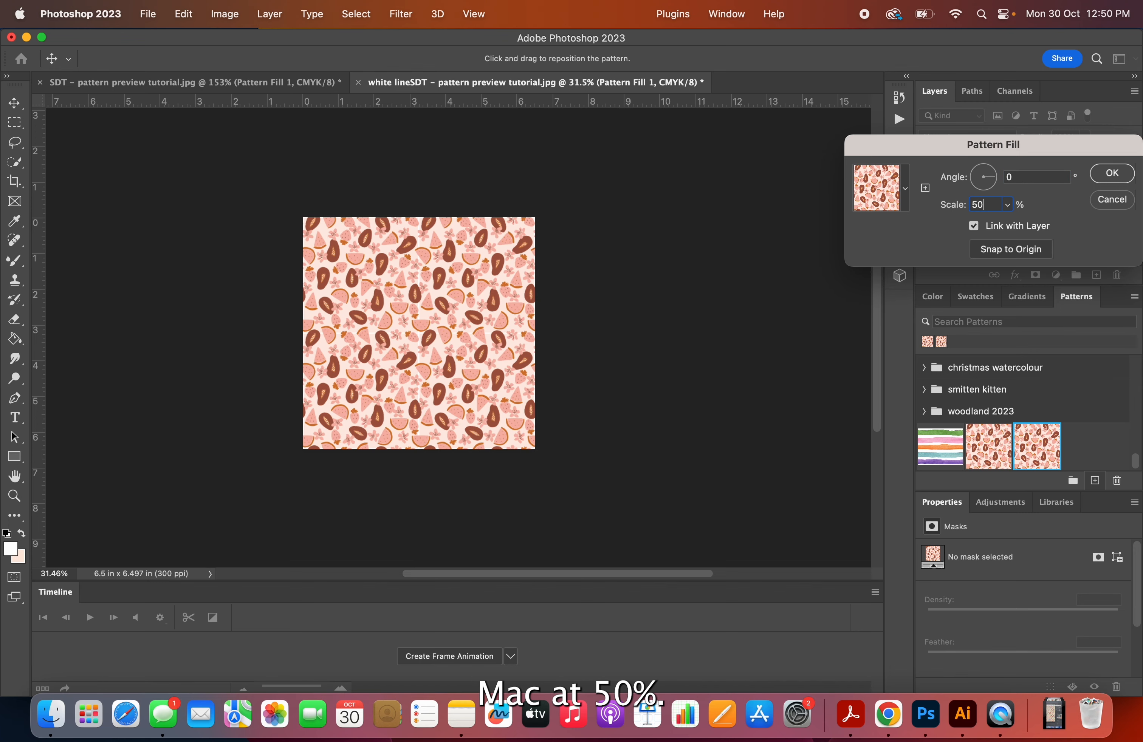
left_click(1111, 176)
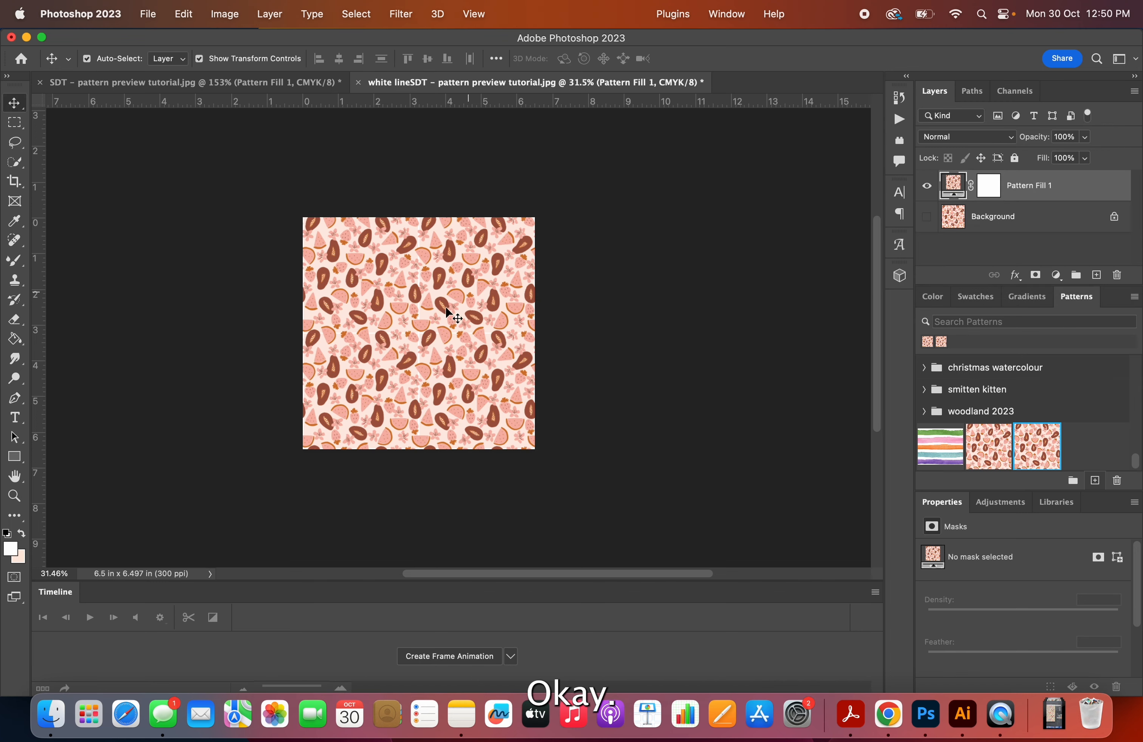
- Inspect the seams between the repeated tiles at high magnification and across the whole pattern for white lines
scroll(418, 339, "up", 5)
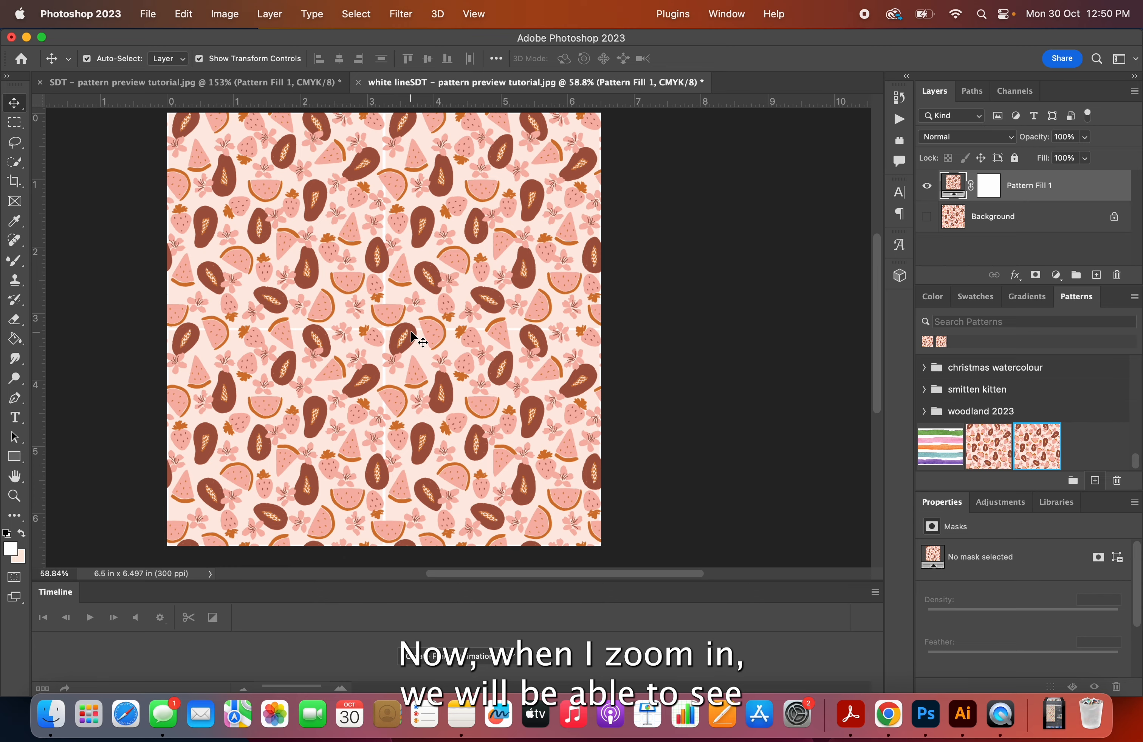
scroll(425, 322, "up", 5)
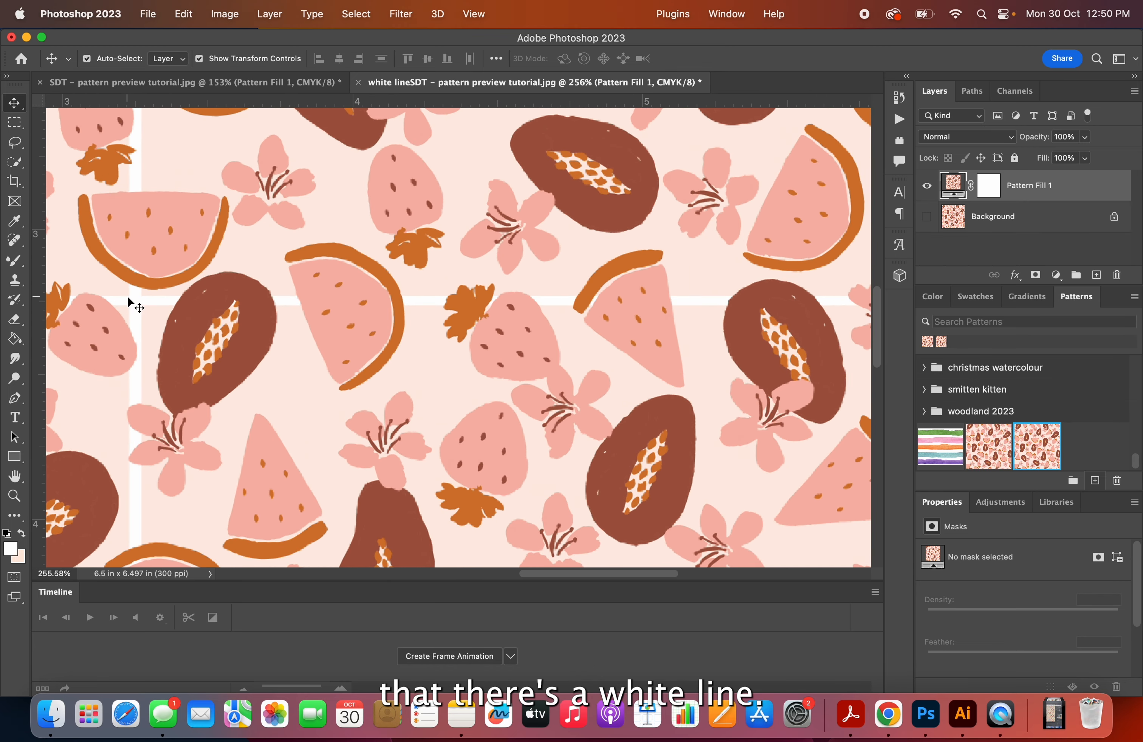
scroll(128, 299, "left", 5)
scroll(342, 326, "up", 4)
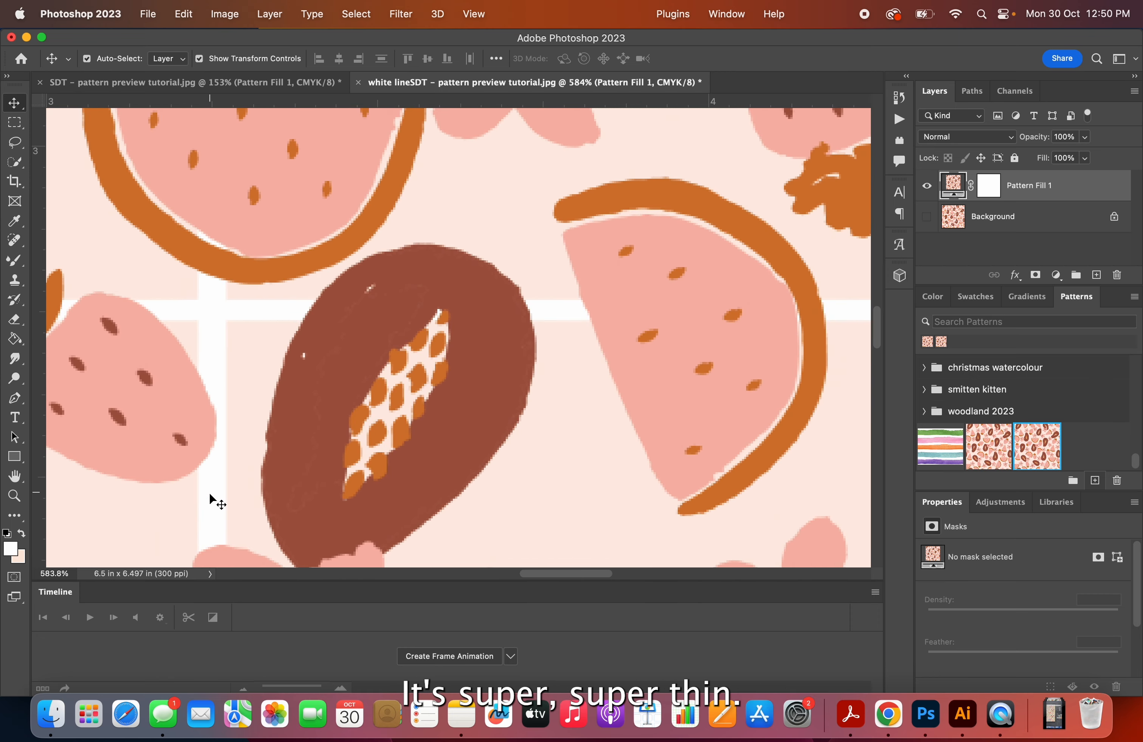
scroll(209, 492, "down", 8)
scroll(500, 396, "down", 2)
scroll(500, 397, "down", 2)
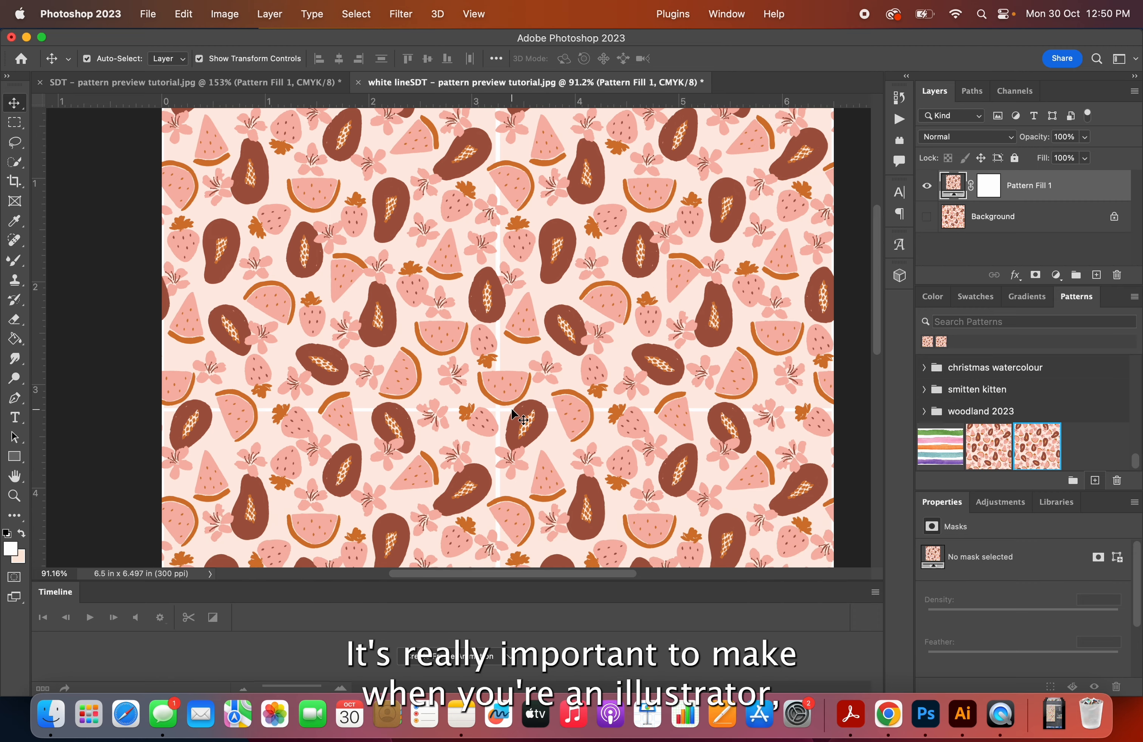
- Switch back to Illustrator and enlarge the isolated pink background square so it extends past all the artboard edges
left_click(963, 714)
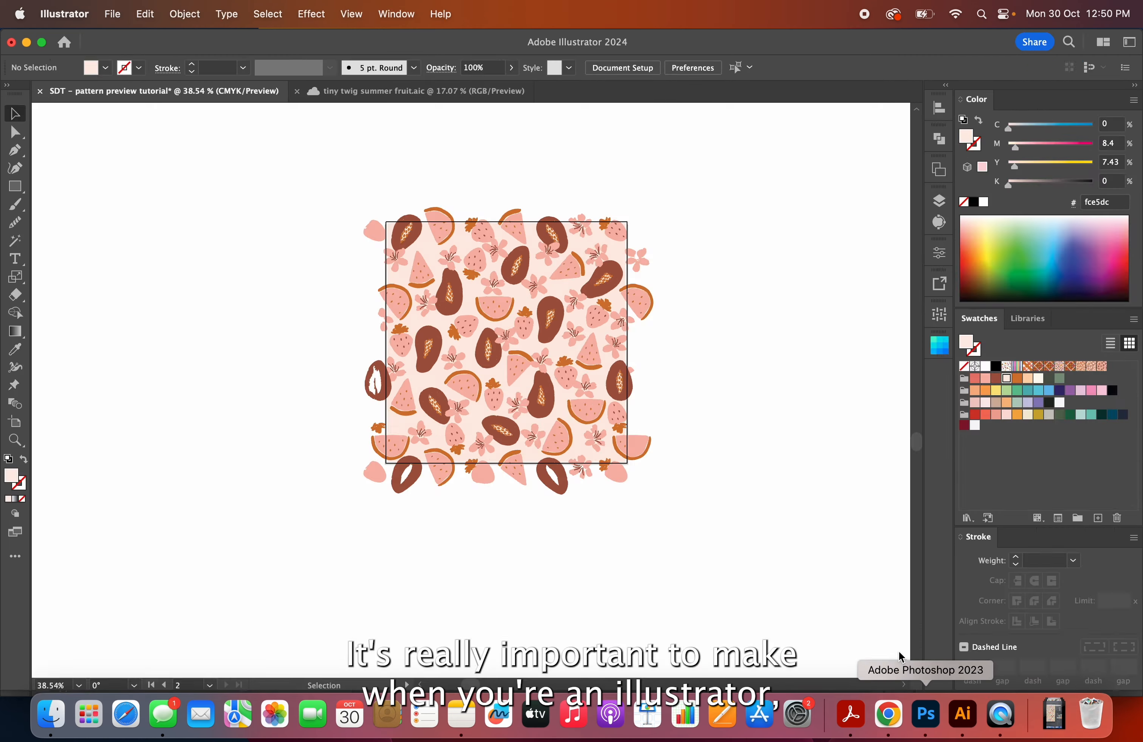
double_click(672, 224)
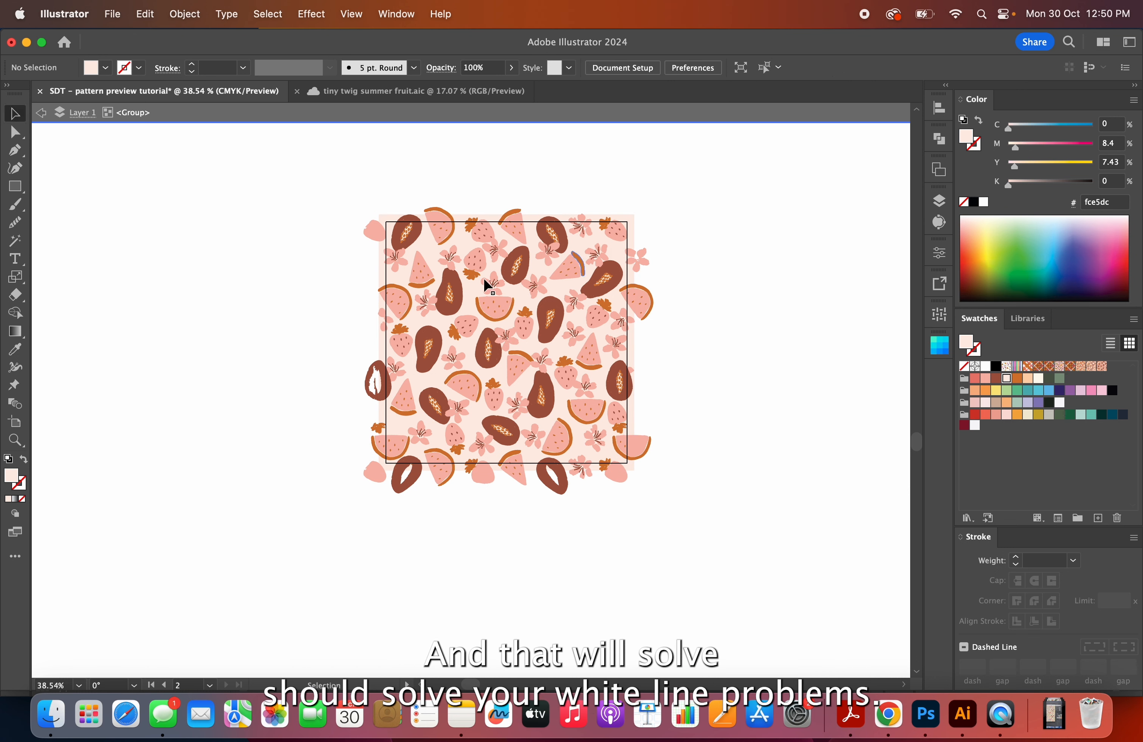